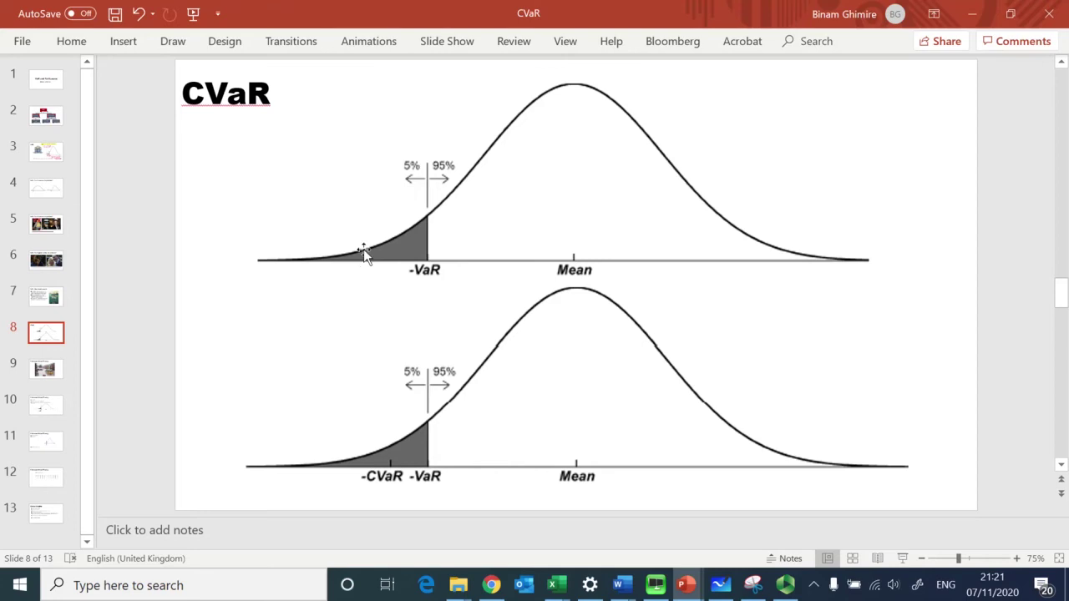
Step: Switch to the Excel workbook and go to the start of the dated stock price data on the HS (2) sheet
key(alt+Tab)
key(Tab)
key(alt+Tab)
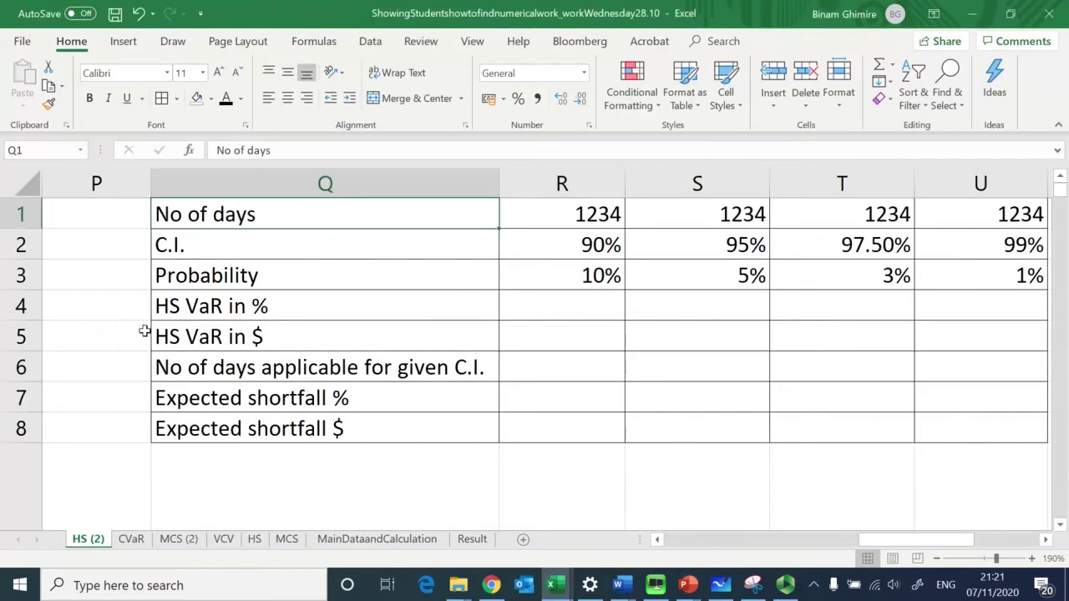
click(149, 335)
key(Left)
key(Left)
key(Left)
key(Left)
key(Left)
key(Left)
key(Left)
key(Left)
key(Left)
key(Left)
key(Left)
key(Left)
key(Left)
key(Left)
key(Left)
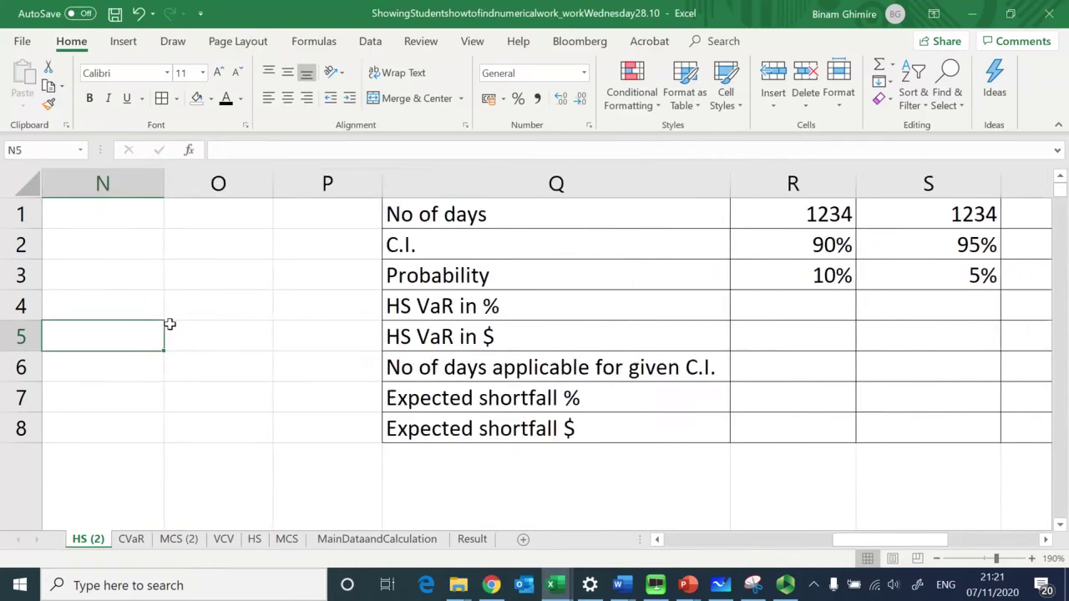
key(Down)
key(Down)
key(Down)
key(Down)
key(Down)
key(Down)
key(Down)
key(Down)
key(Down)
key(Down)
key(Down)
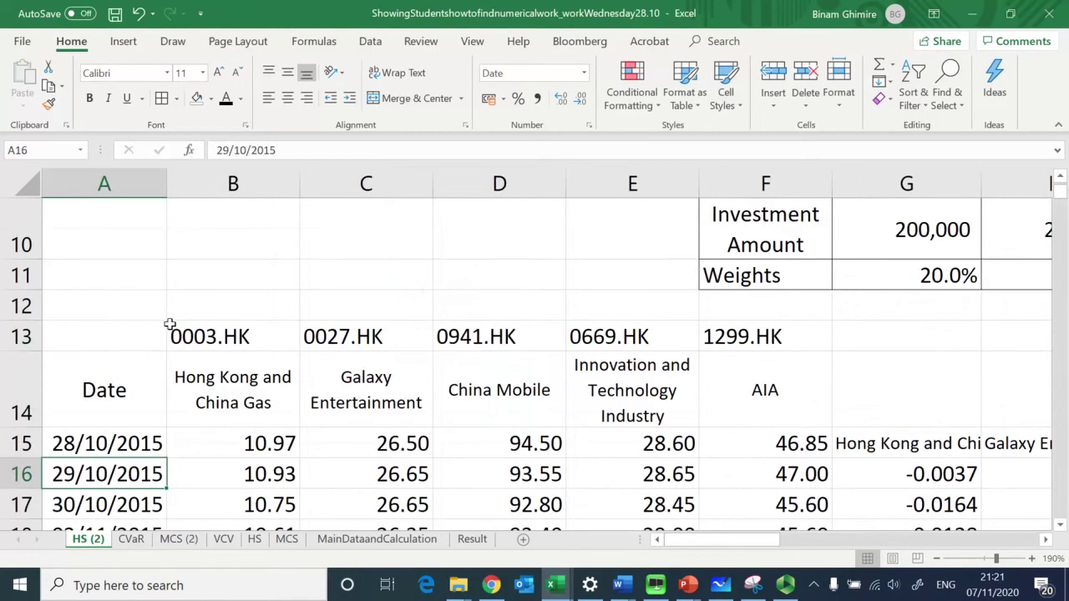
Step: Review the five stocks' price columns and their log-return formulas across row 16
key(Up)
key(Right)
key(Right)
key(Right)
key(Right)
key(Right)
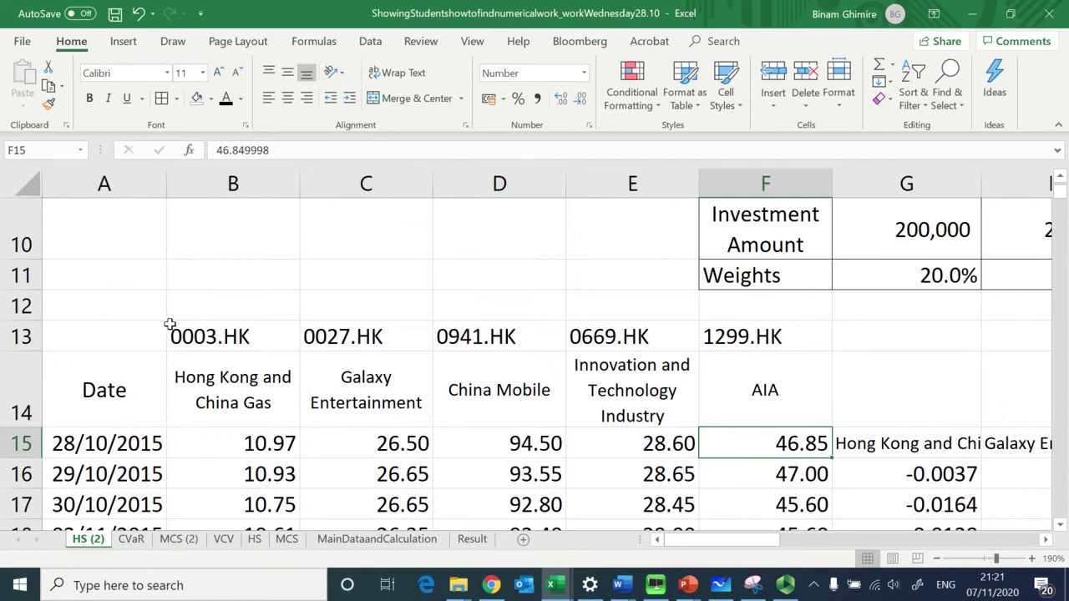
key(Right)
key(Down)
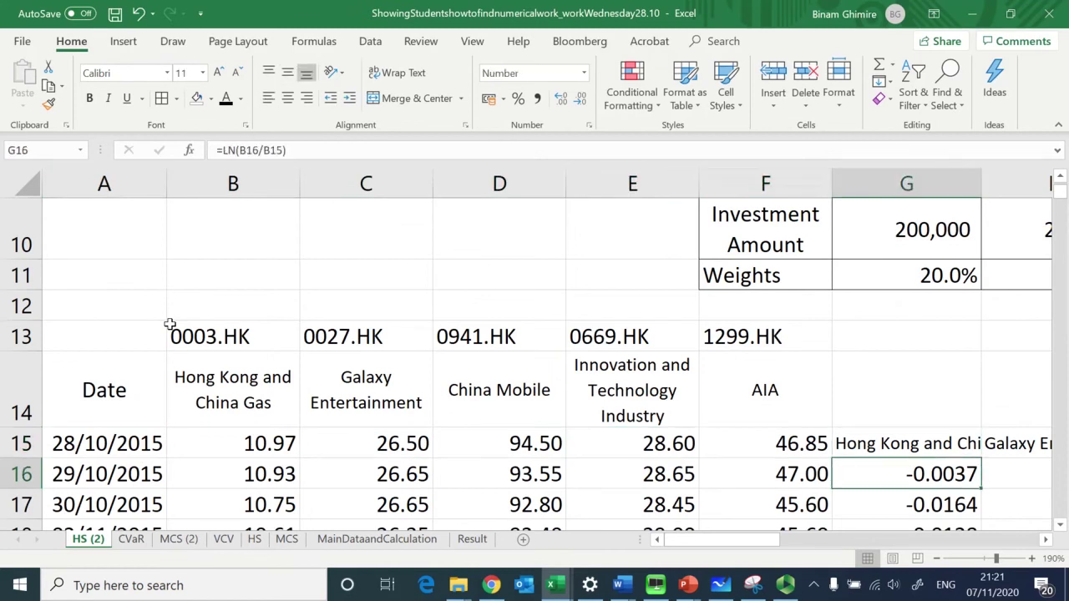
key(Right)
key(Right)
key(Right)
key(Right)
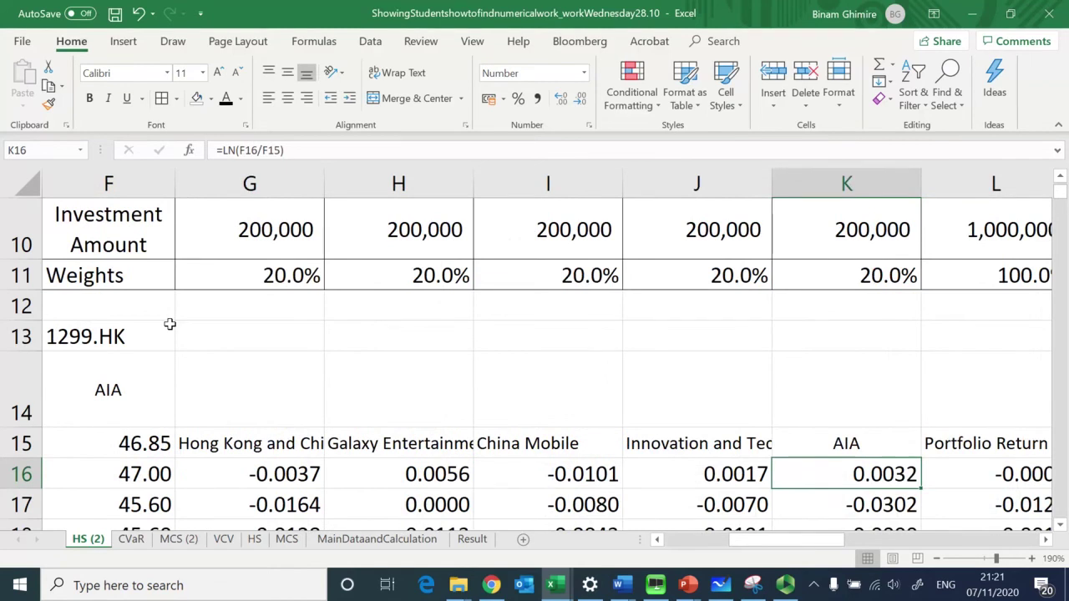
scroll(470, 372, down, 1)
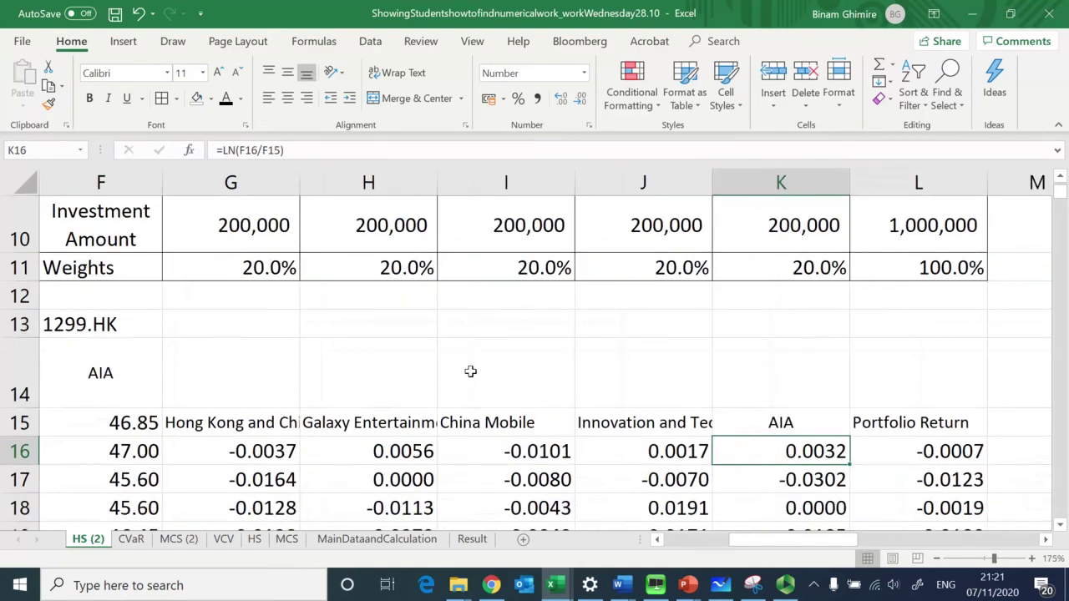
scroll(471, 372, down, 1)
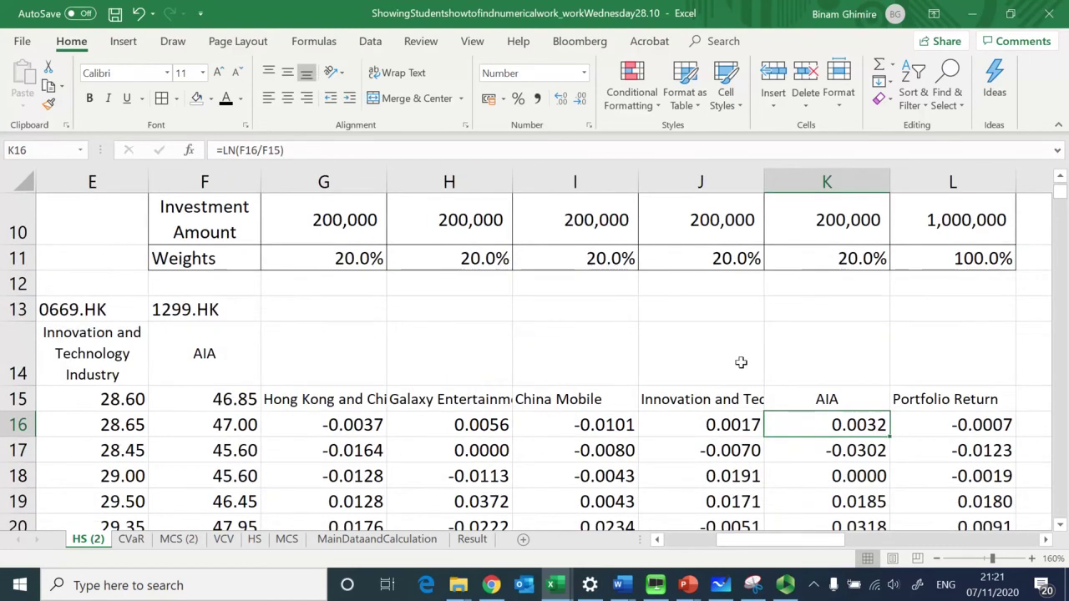
Step: Examine the SUMPRODUCT formula behind the first portfolio return in L16 and the investment weights it references
click(951, 423)
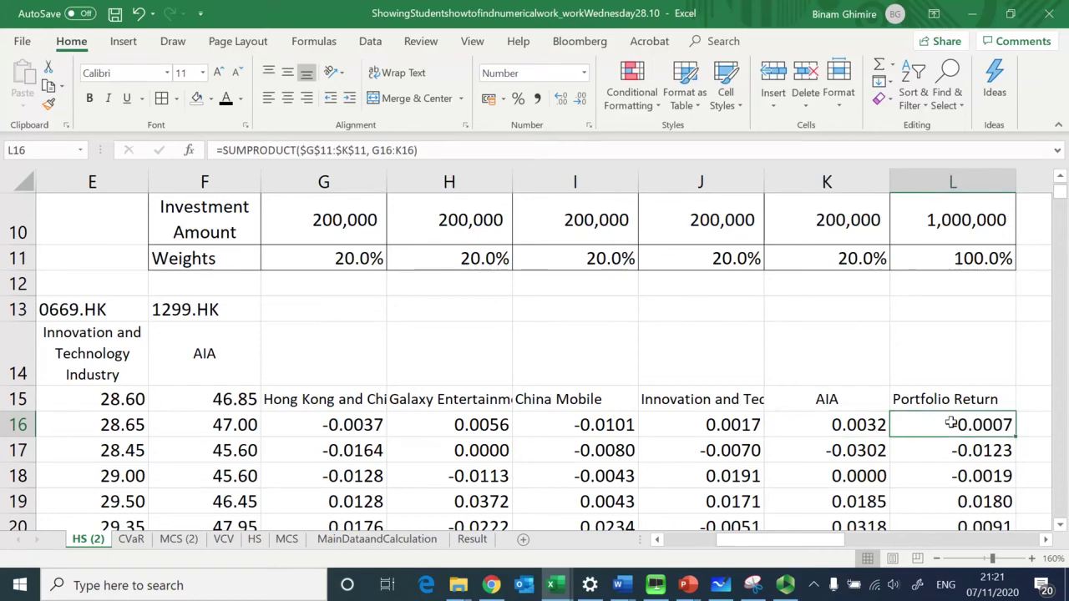
double_click(952, 423)
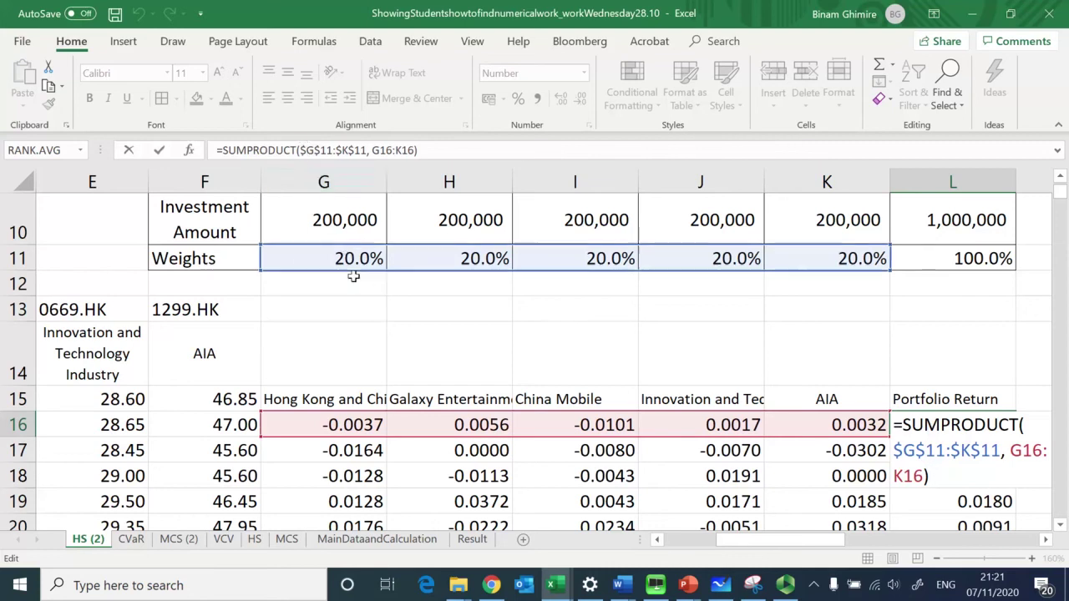
scroll(386, 291, up, 1)
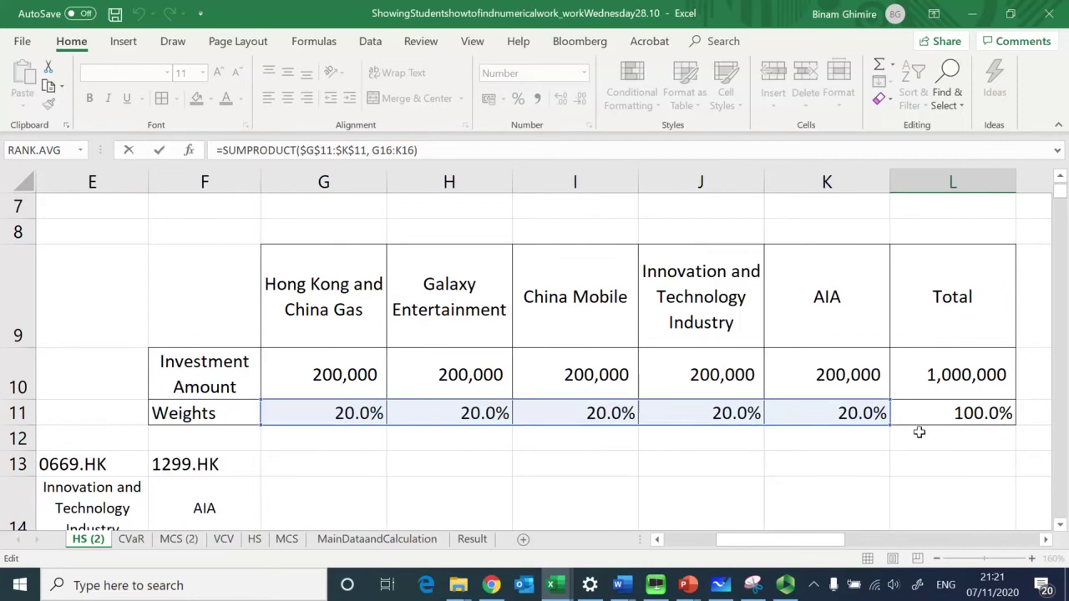
scroll(919, 431, down, 1)
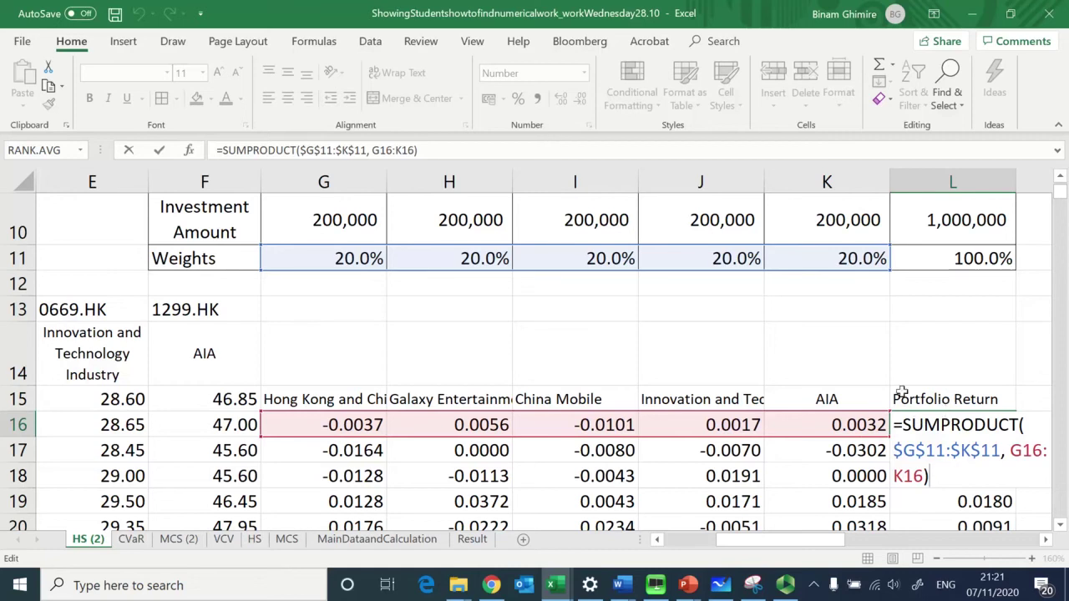
click(940, 380)
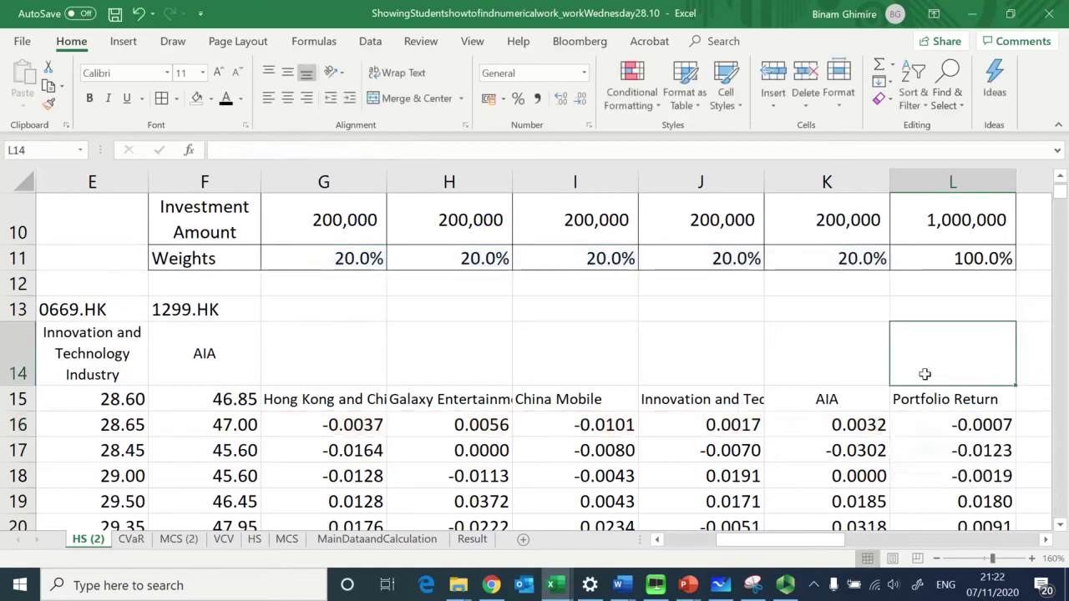
key(Down)
key(Down)
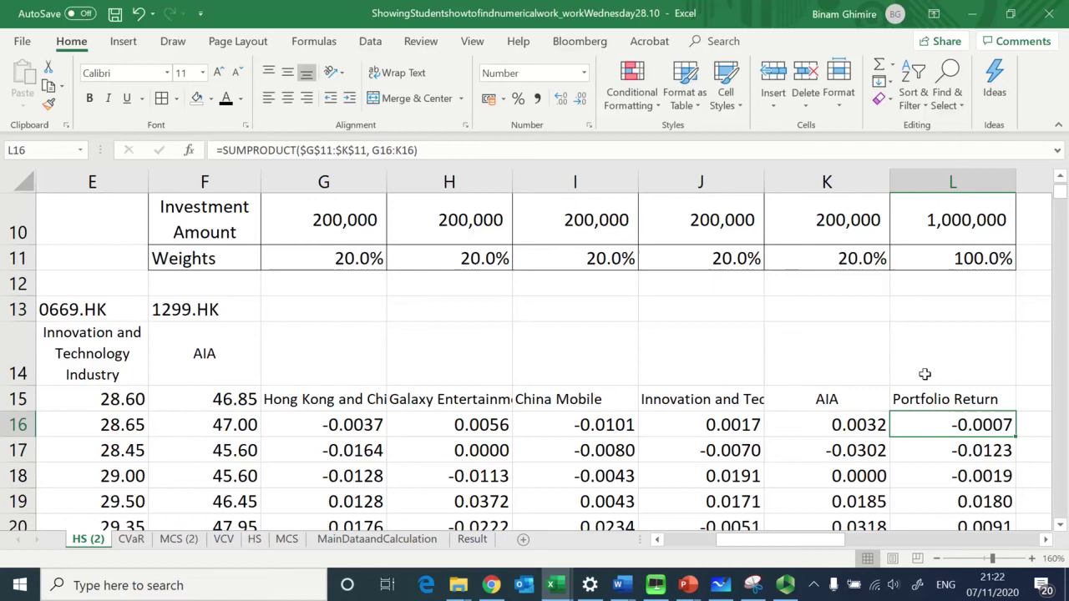
key(Up)
key(Down)
key(Left)
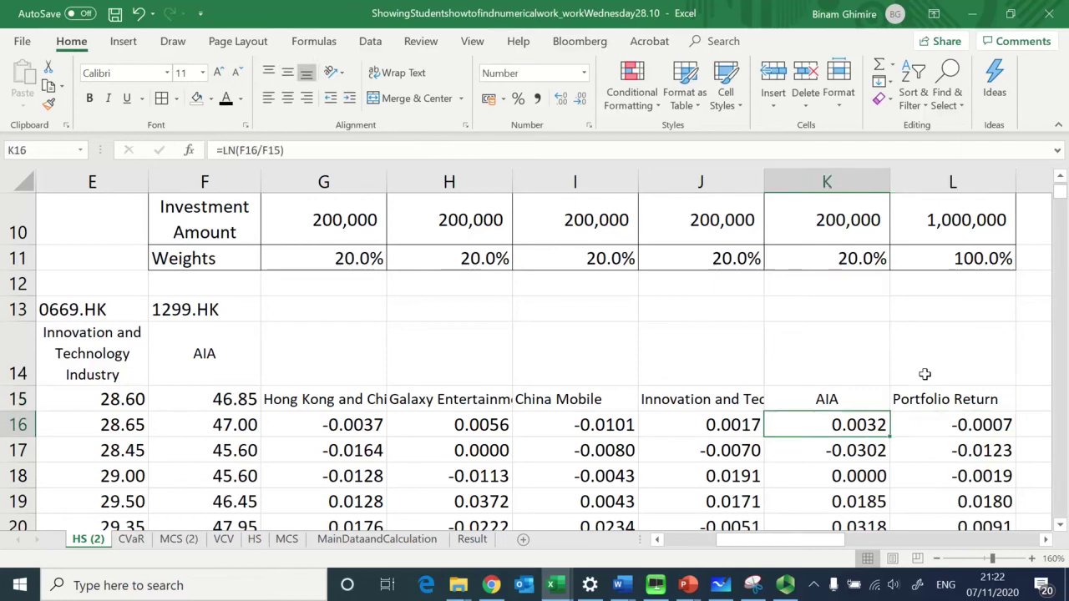
Step: Check how far the dates extend from A16 to the last row, then return to the data headers
key(Home)
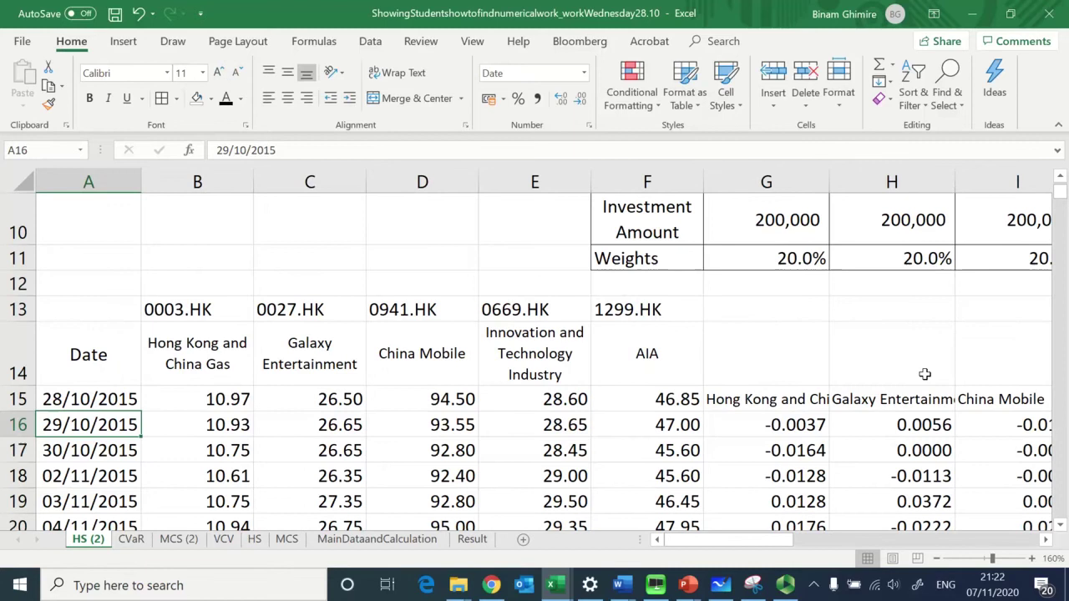
key(ctrl+shift+Down)
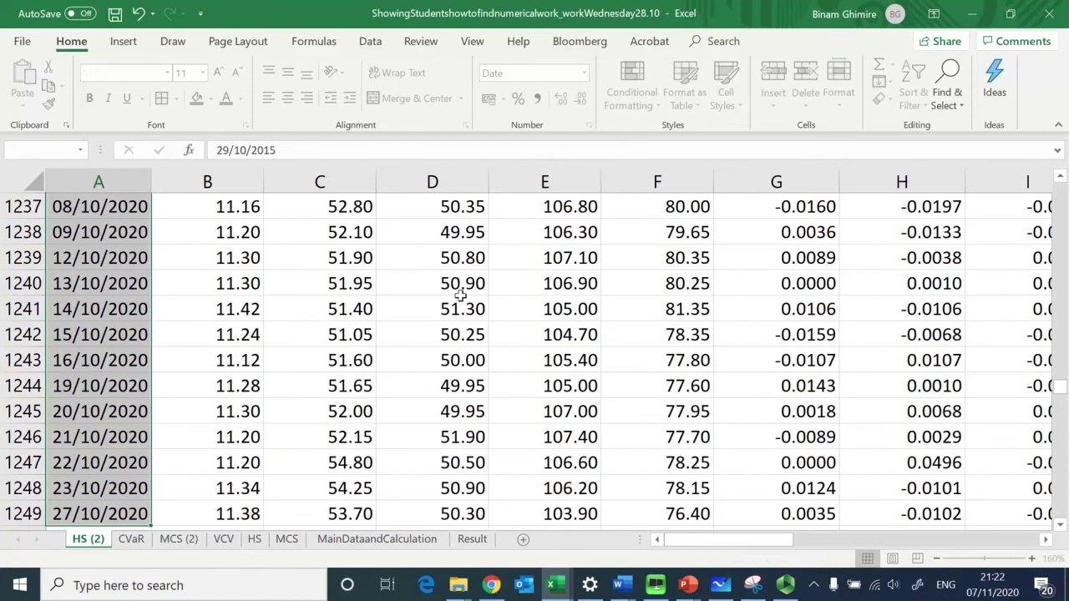
key(ctrl+n)
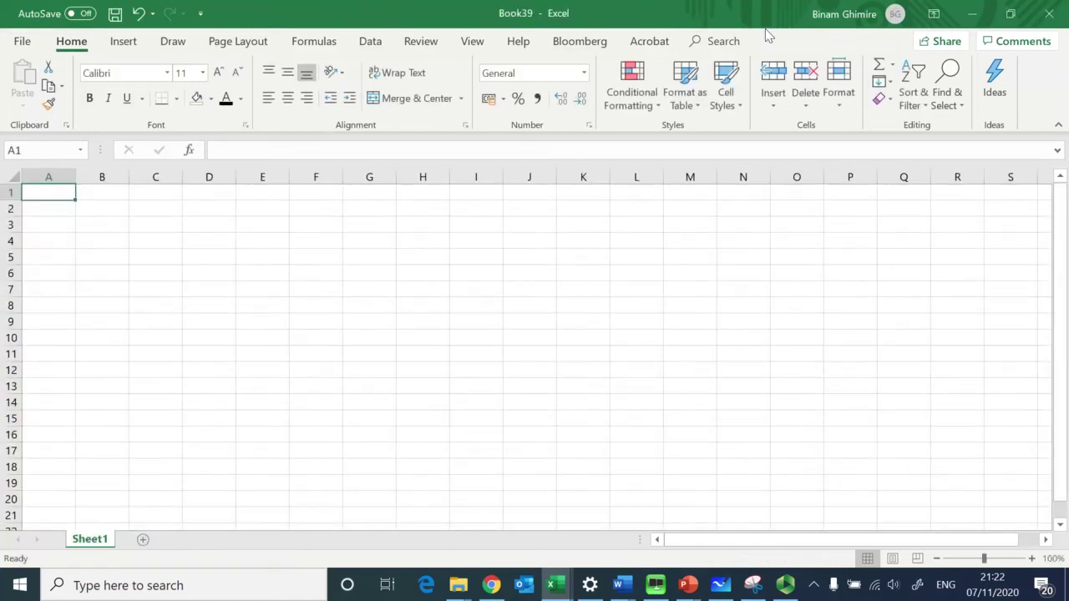
click(1049, 13)
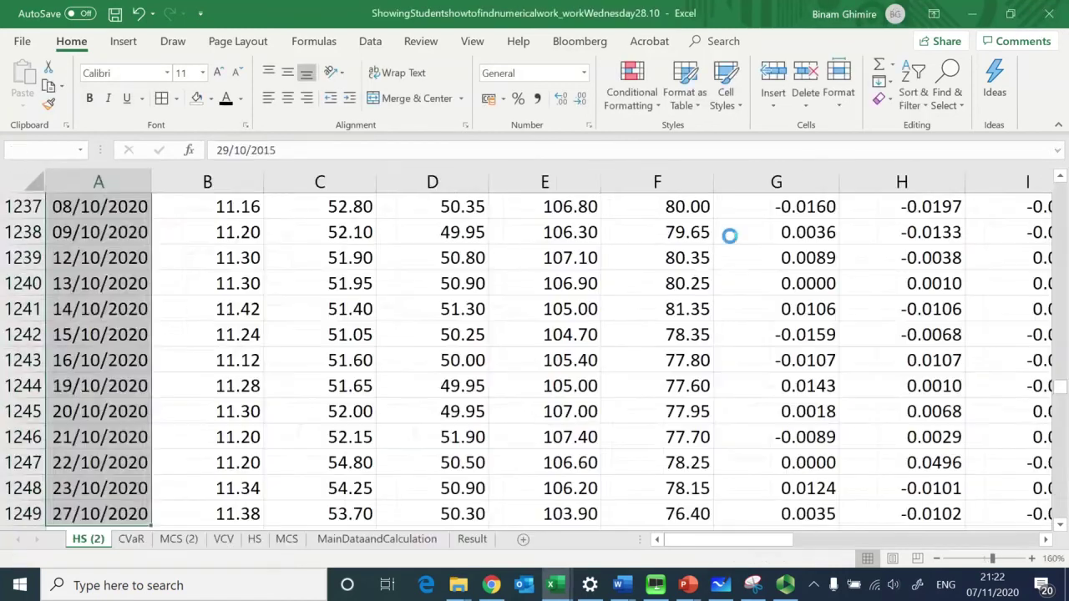
click(639, 258)
key(ctrl+Up)
key(Right)
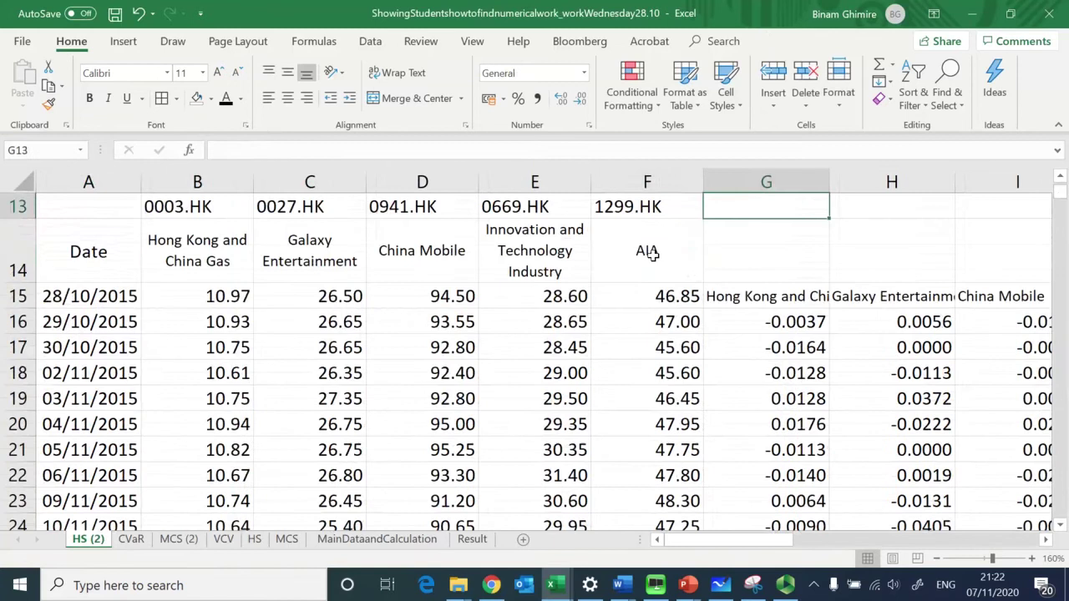
Step: Go to the VaR summary table and inspect the number of days in R1
key(ctrl+Right)
key(ctrl+Left)
key(Down)
key(ctrl+Right)
key(ctrl+Left)
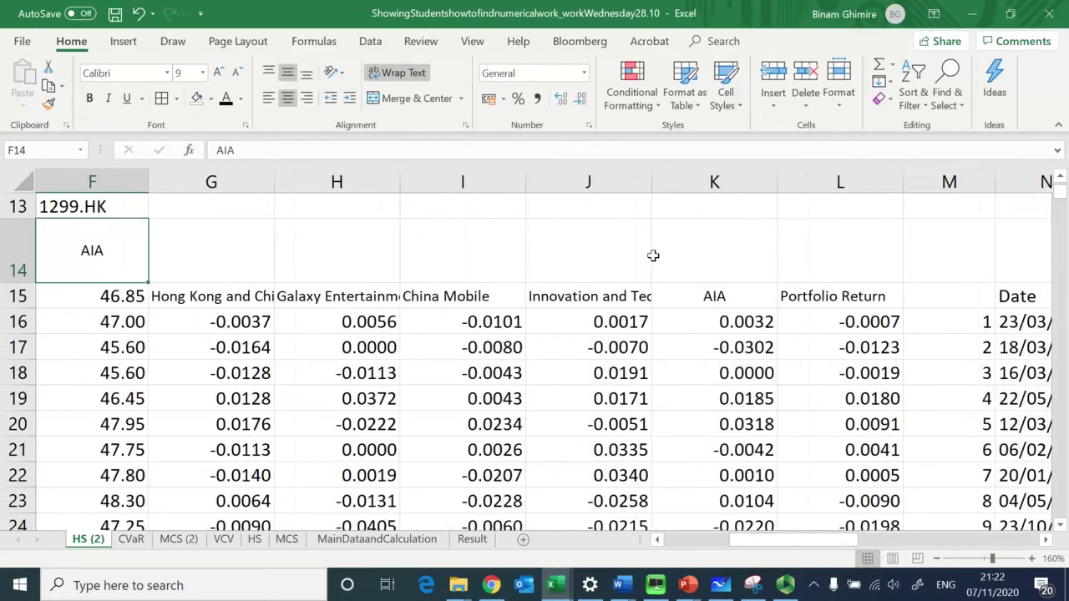
drag(835, 540, 791, 467)
scroll(790, 468, up, 4)
click(416, 207)
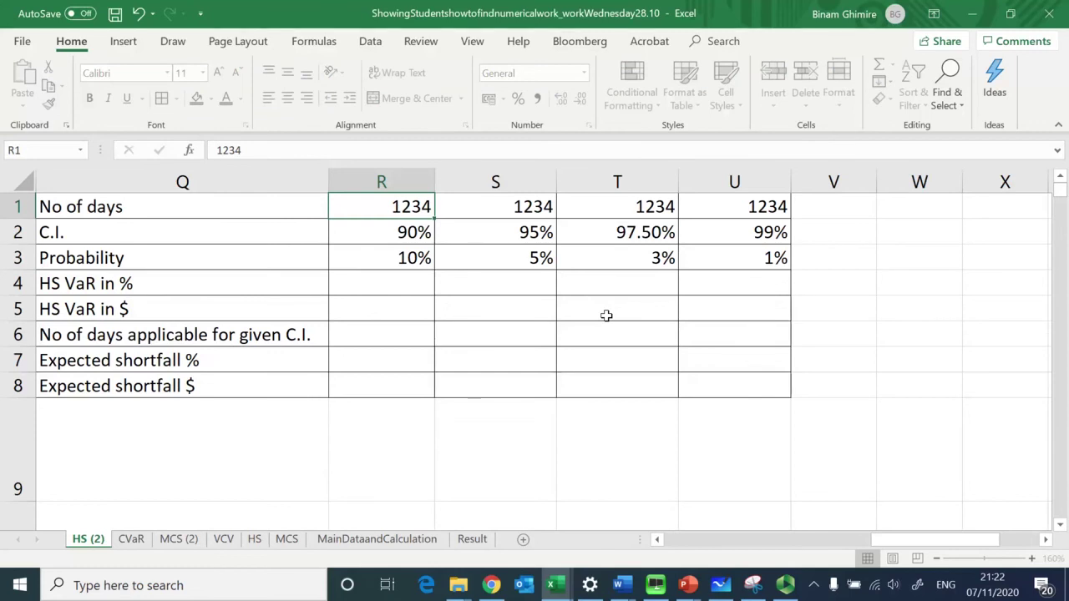
key(ctrl+n)
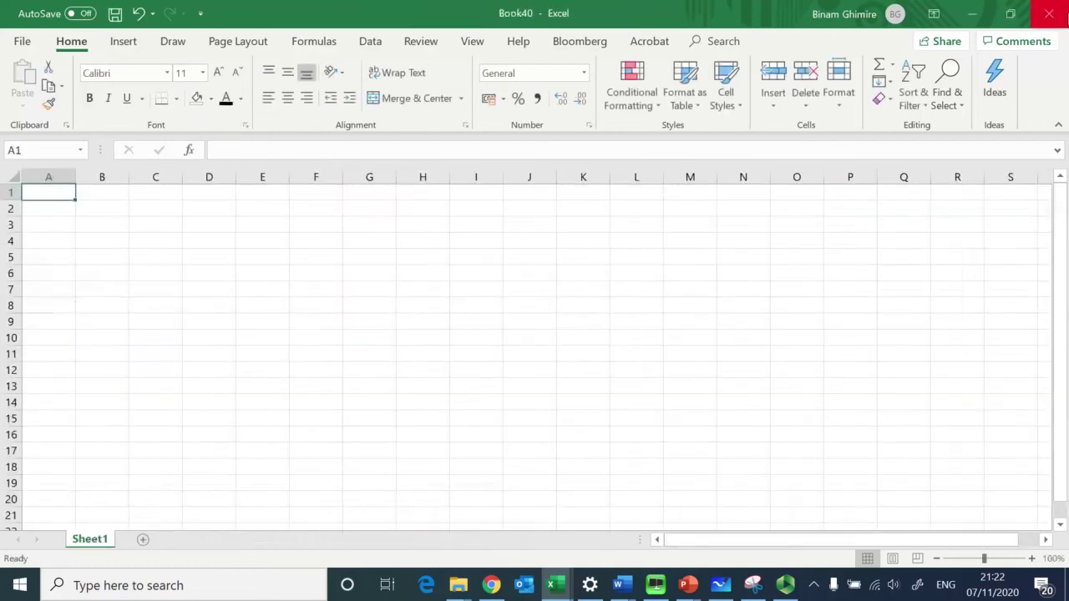
click(1049, 14)
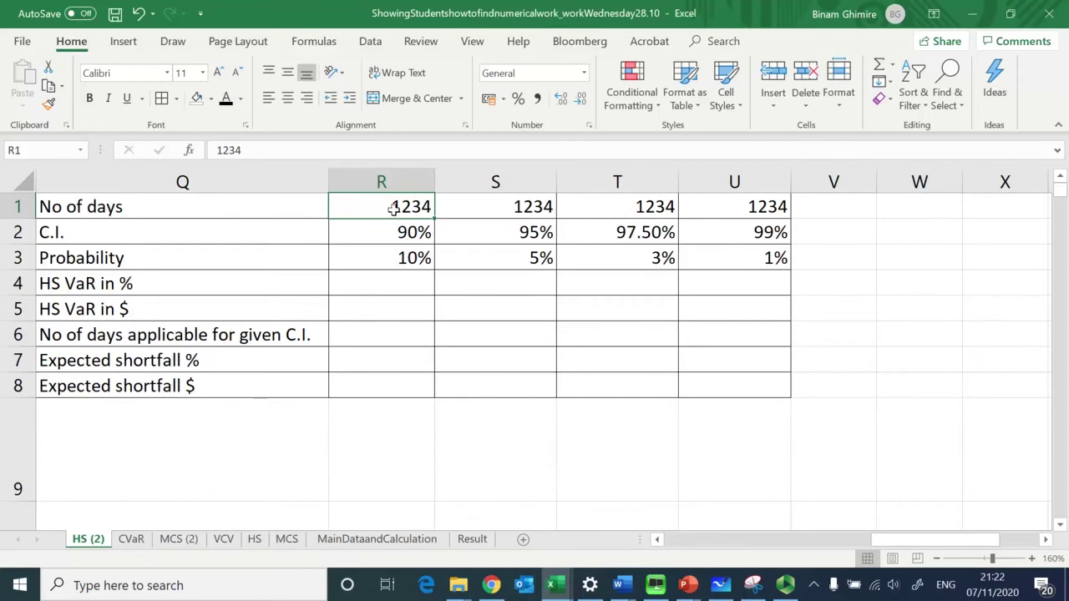
Step: Check the 90% confidence level in R2 and its C.I. row label
click(394, 233)
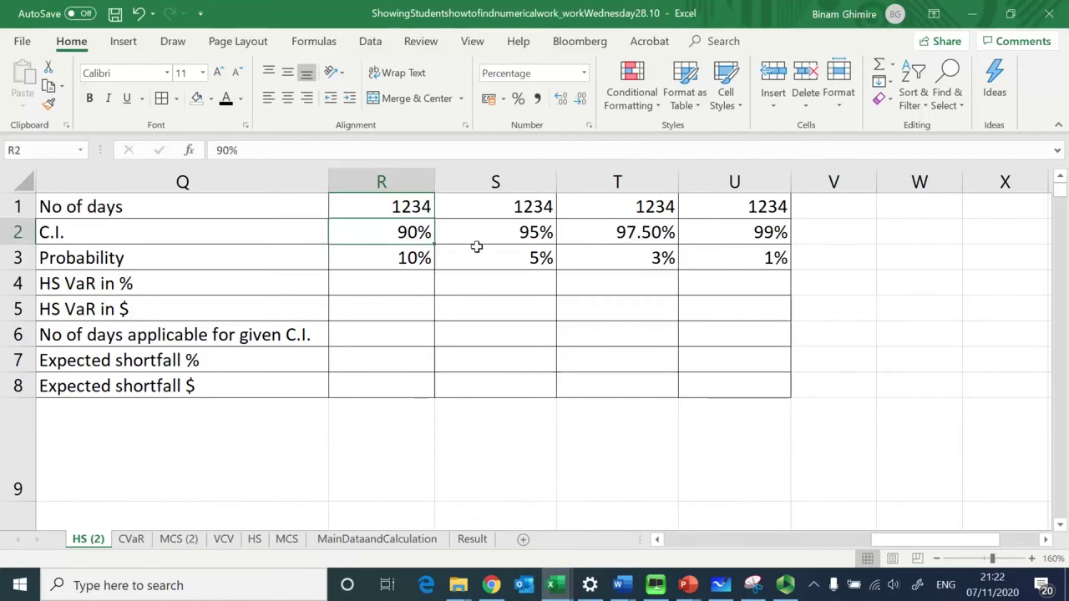
key(Left)
key(Left)
key(Left)
key(Right)
key(Right)
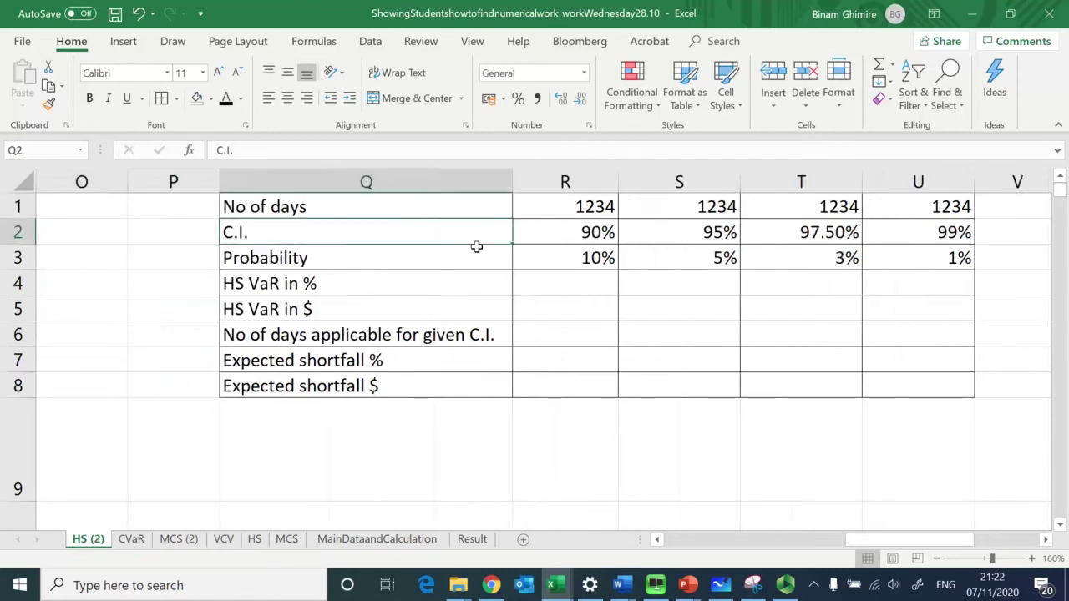
Step: Begin a PERCENTILE.EXC formula in R4 for the HS VaR in % at the 90% confidence level
key(Down)
key(Down)
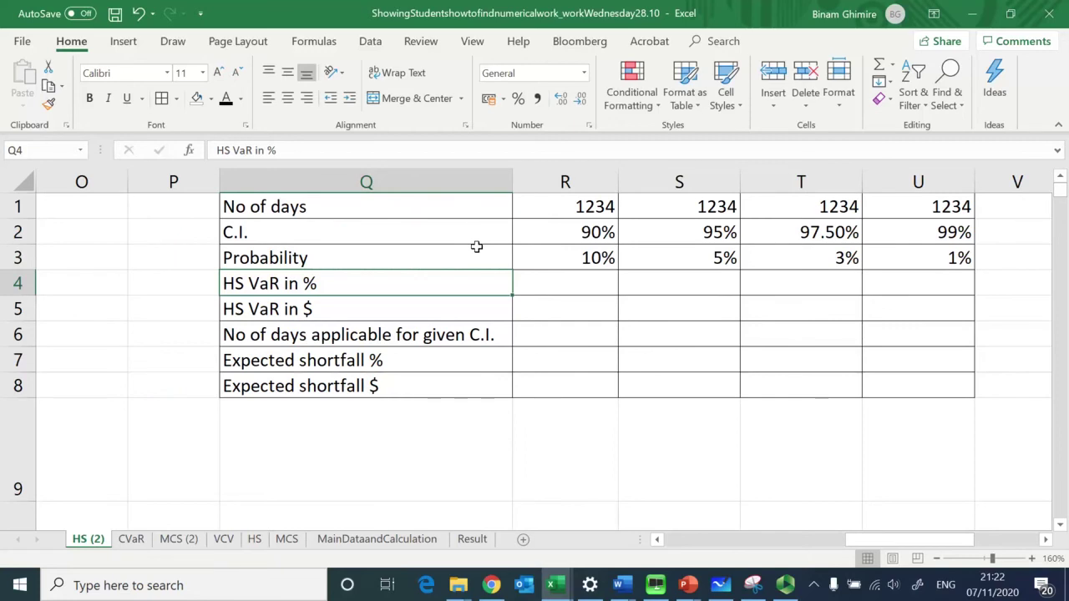
key(Right)
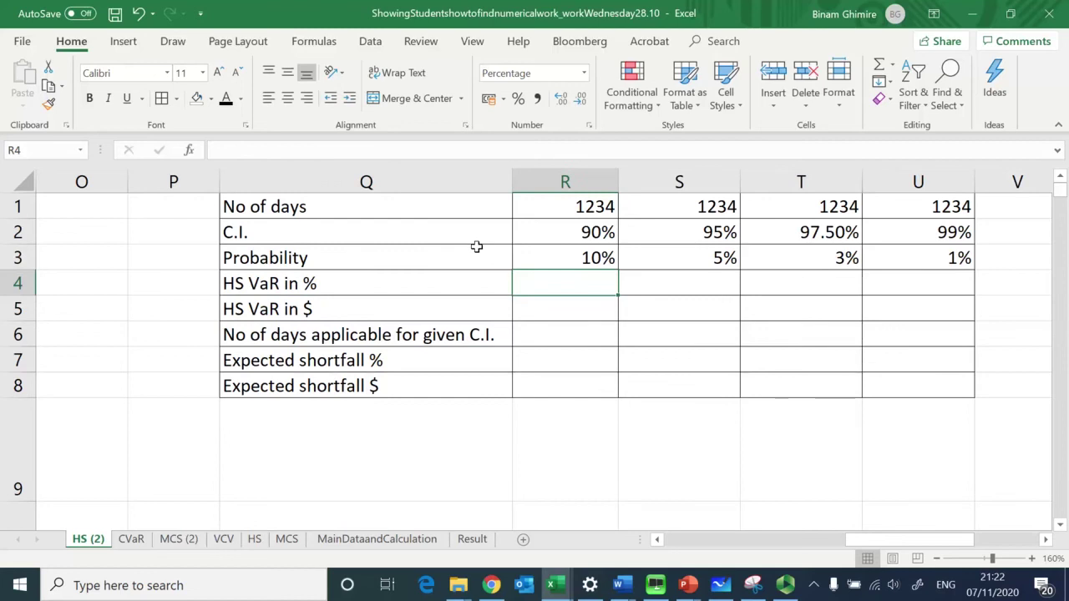
text(=p)
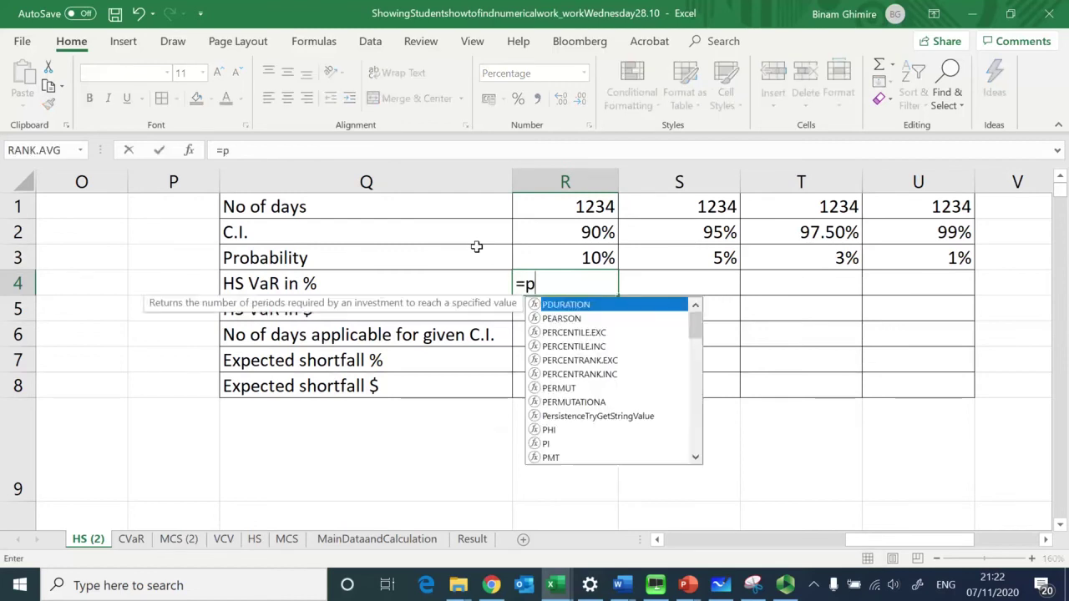
text(ercentile.exc)
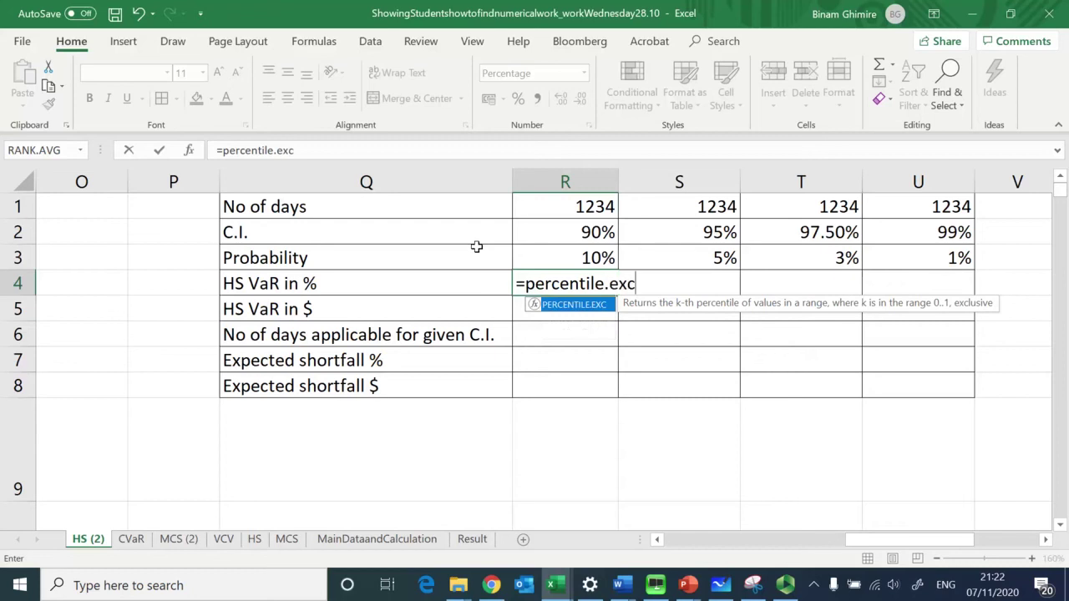
text(()
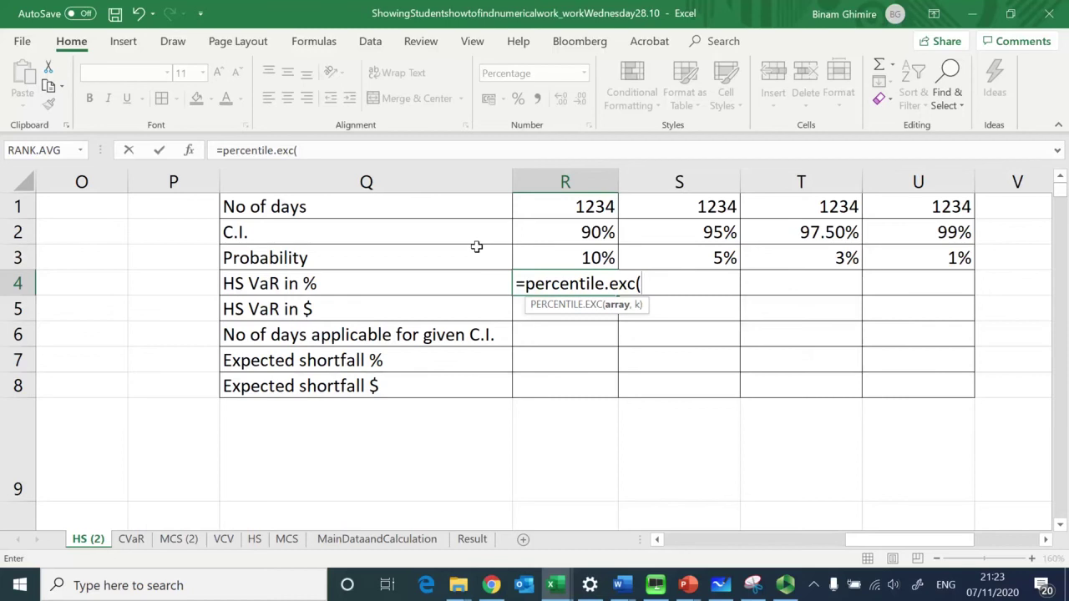
Step: Set the array of the PERCENTILE.EXC formula in R4 to the portfolio returns in L16:L1249
key(Left)
key(Left)
key(Left)
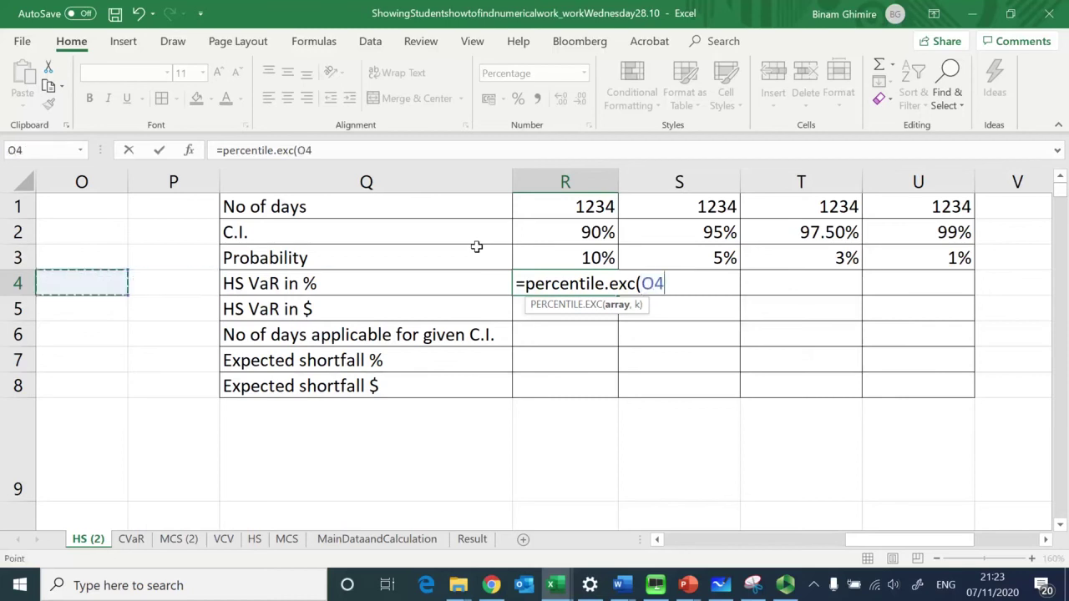
key(Left)
key(Left)
key(Left)
key(Left)
key(Left)
key(Right)
key(Right)
key(Right)
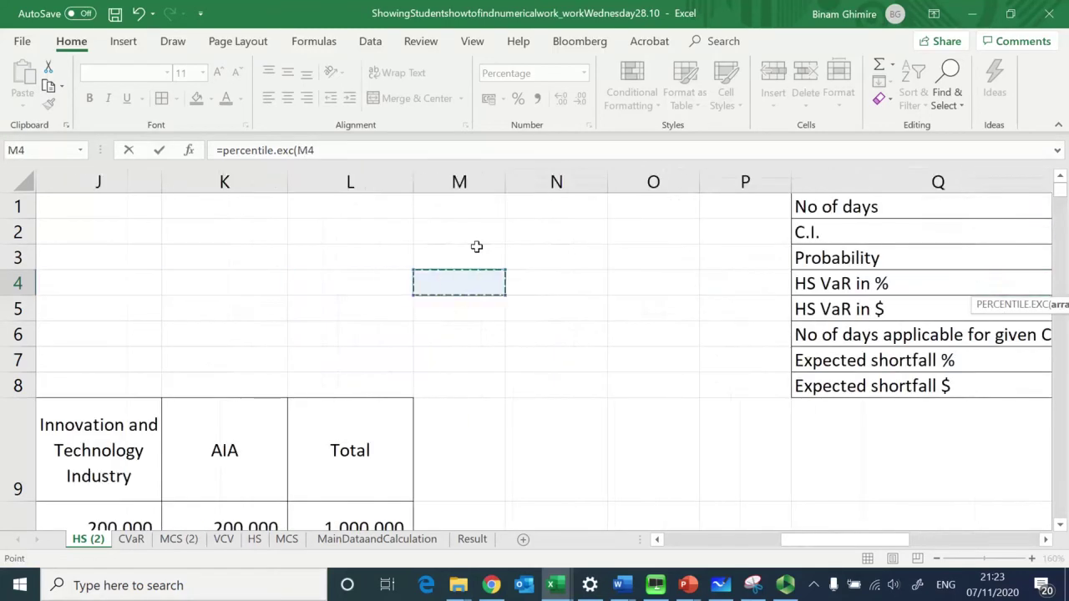
key(ctrl+Down)
key(Right)
key(Right)
key(Left)
key(Left)
key(Left)
key(ctrl+shift+Down)
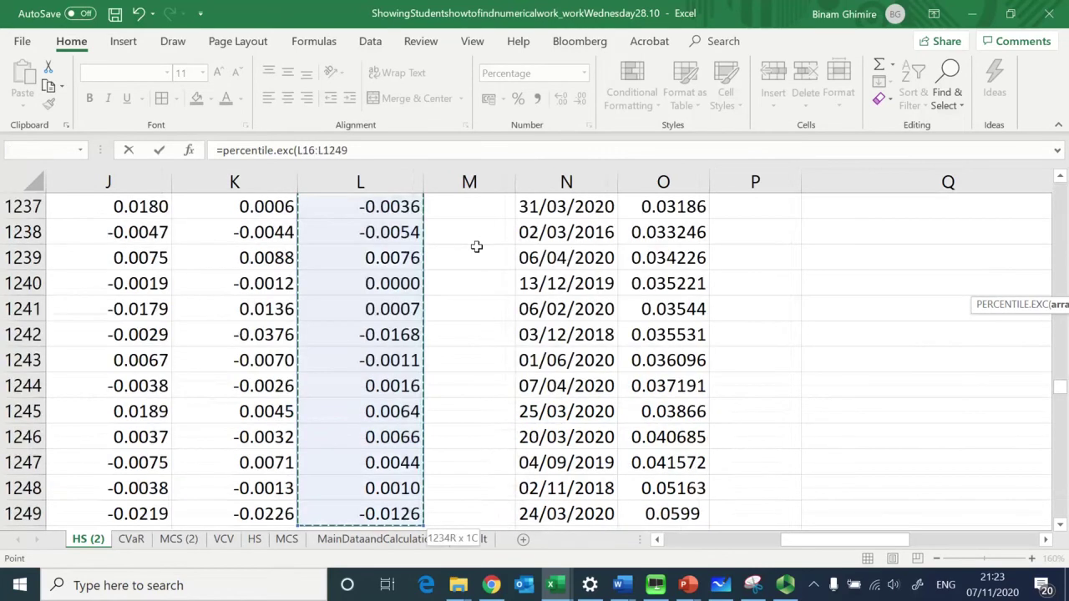
text(,)
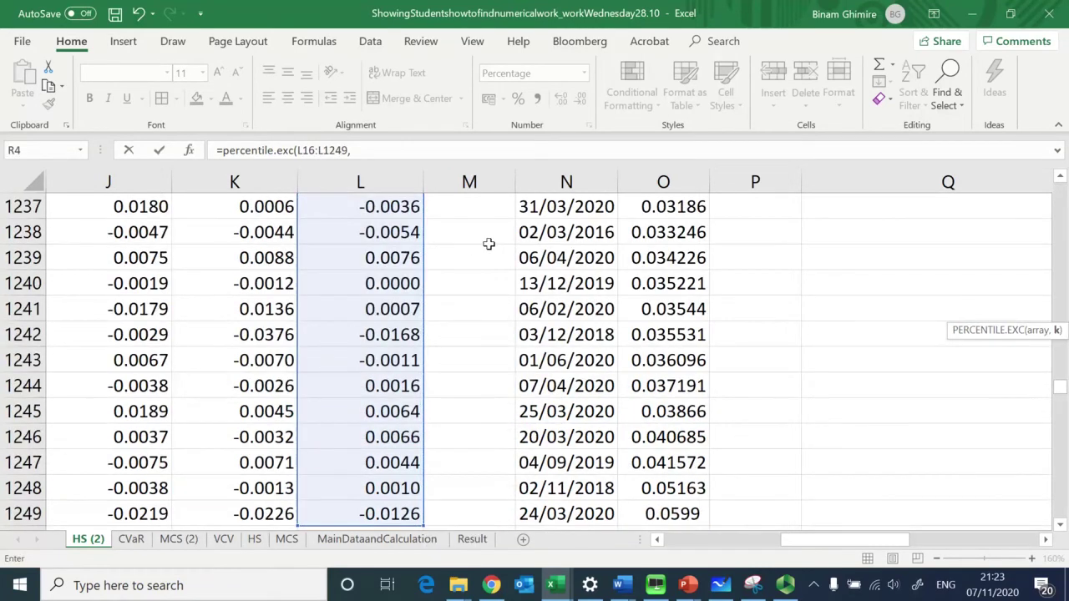
Step: Reference the 10% probability in R3 as the k argument and complete the HS VaR in % formula in R4
click(884, 250)
key(ctrl+Up)
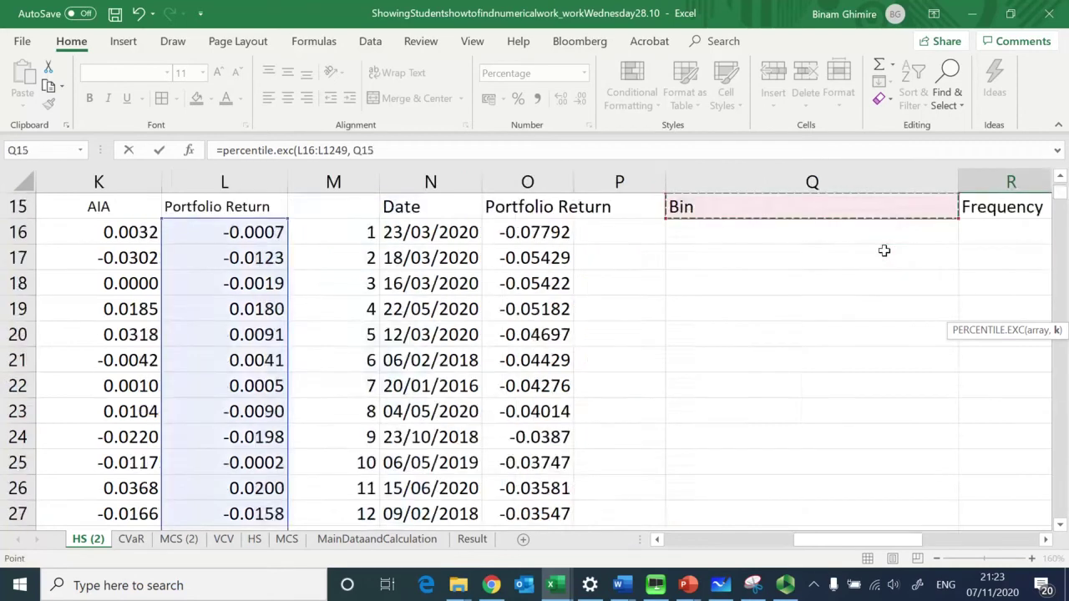
key(Up)
key(Up)
key(Up)
key(Up)
key(Up)
key(Up)
key(Up)
key(Up)
key(Up)
key(Up)
key(Up)
key(Up)
key(Up)
key(Up)
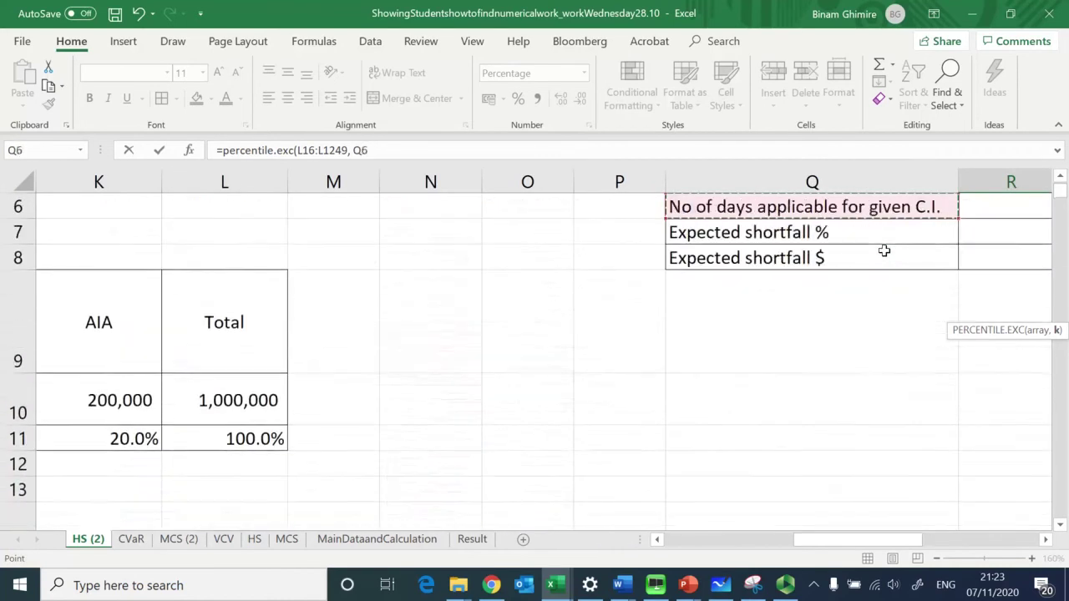
key(Right)
key(Right)
key(Right)
key(Right)
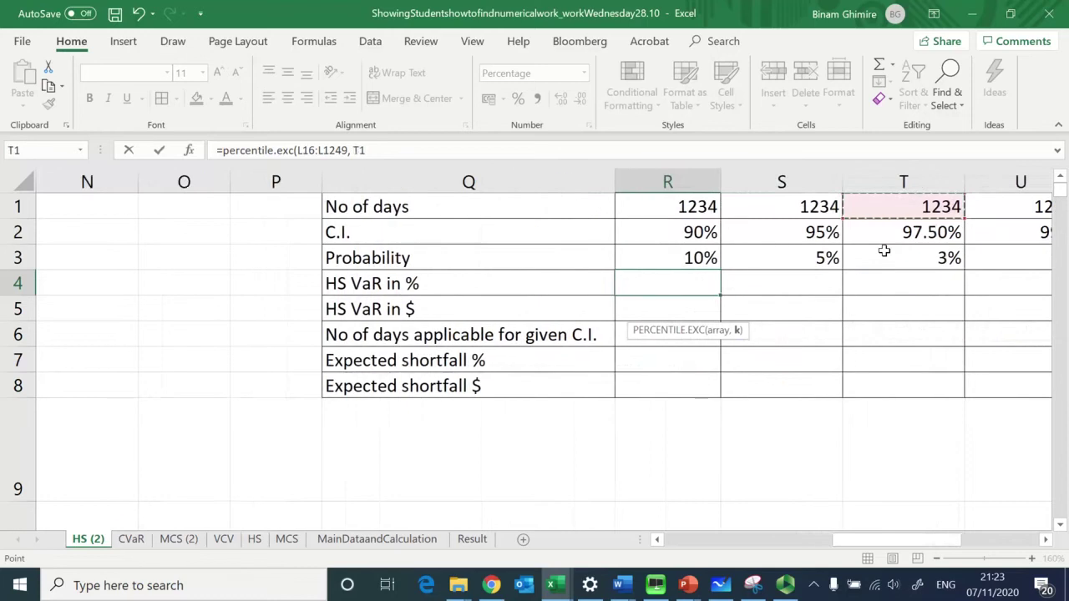
click(885, 251)
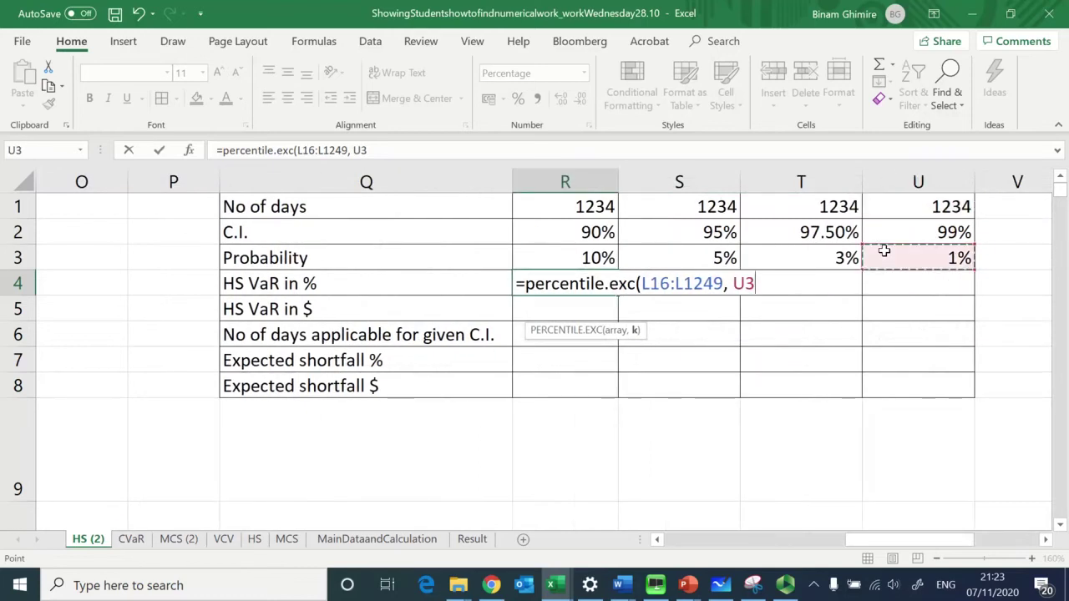
key(Left)
key(Left)
key(Left)
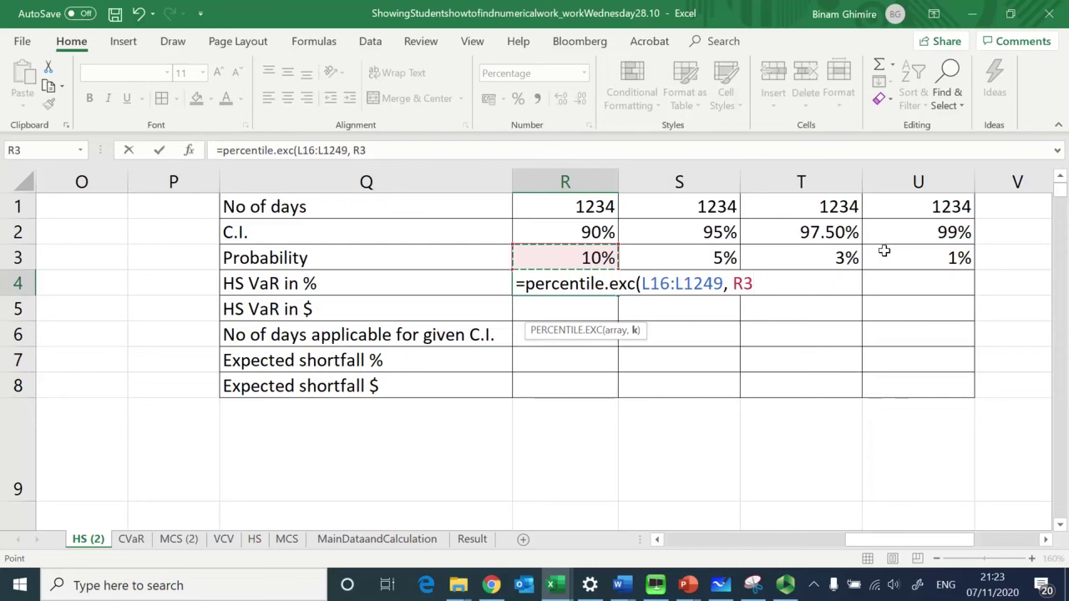
text())
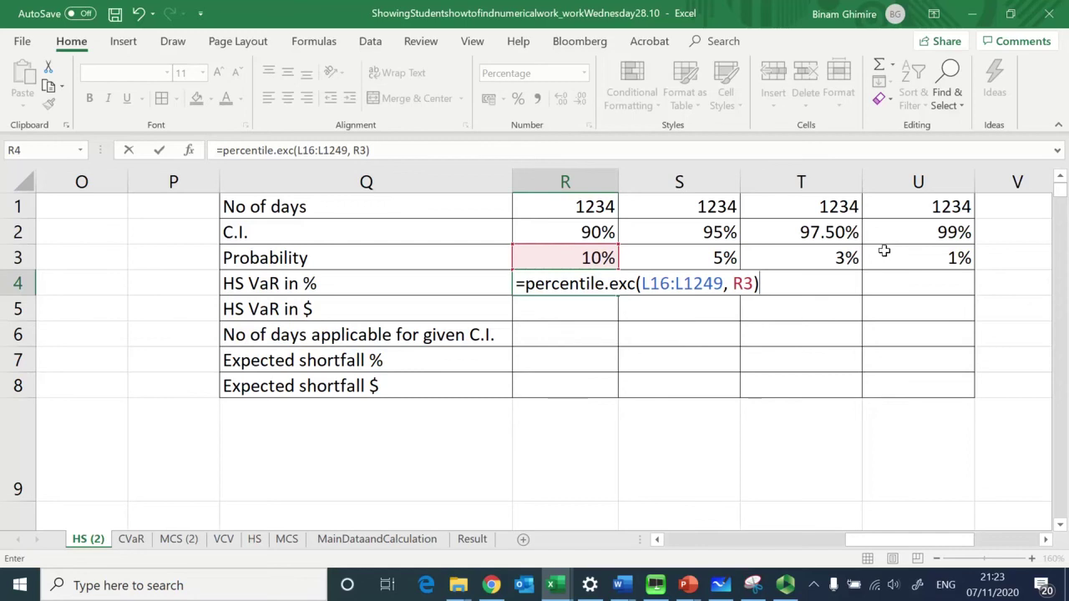
key(Return)
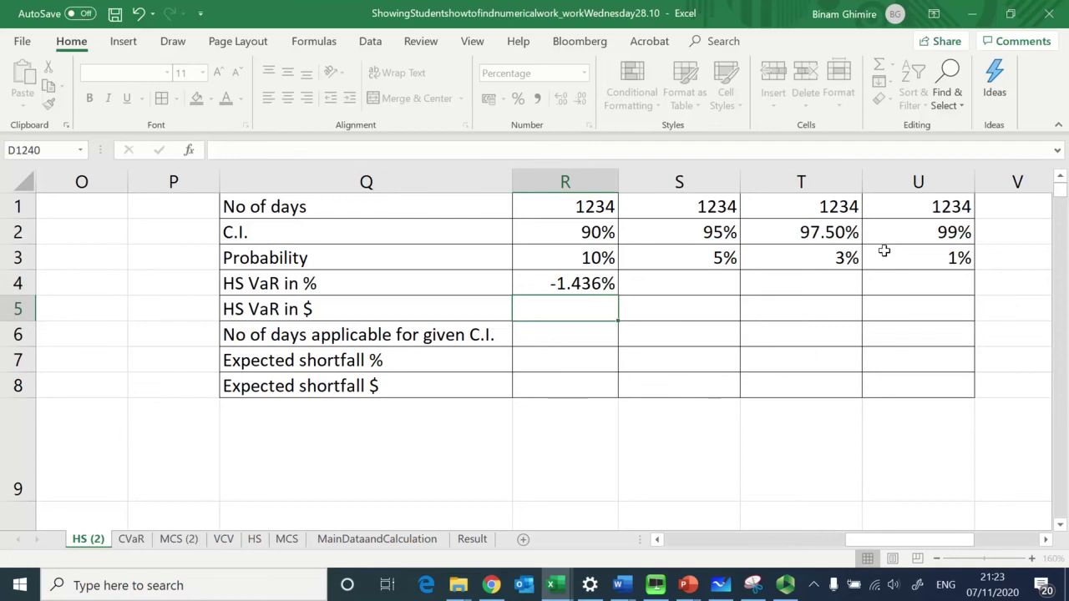
key(ctrl+n)
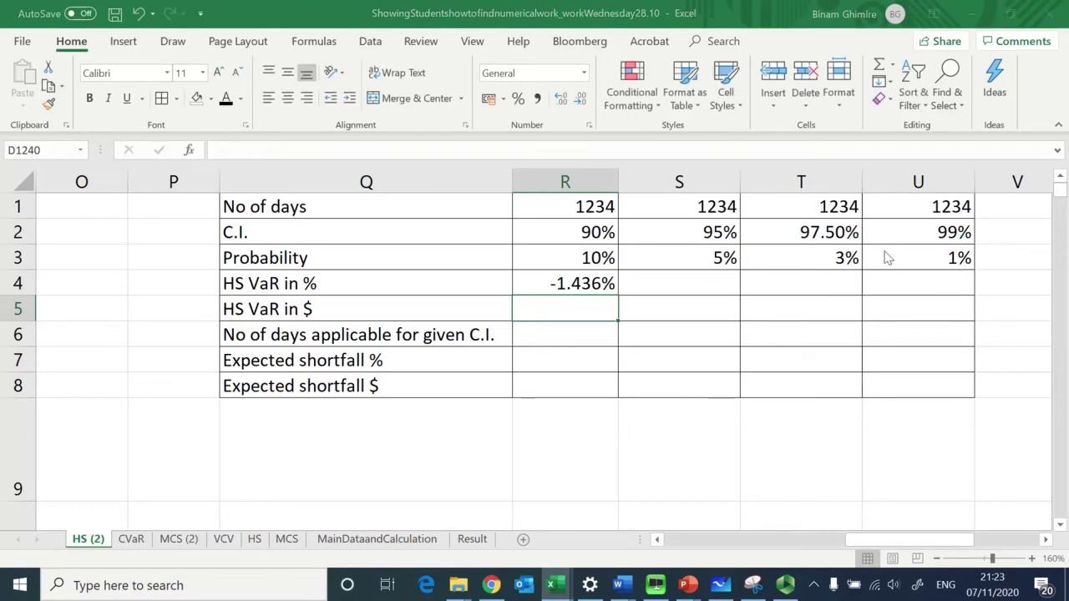
click(1050, 14)
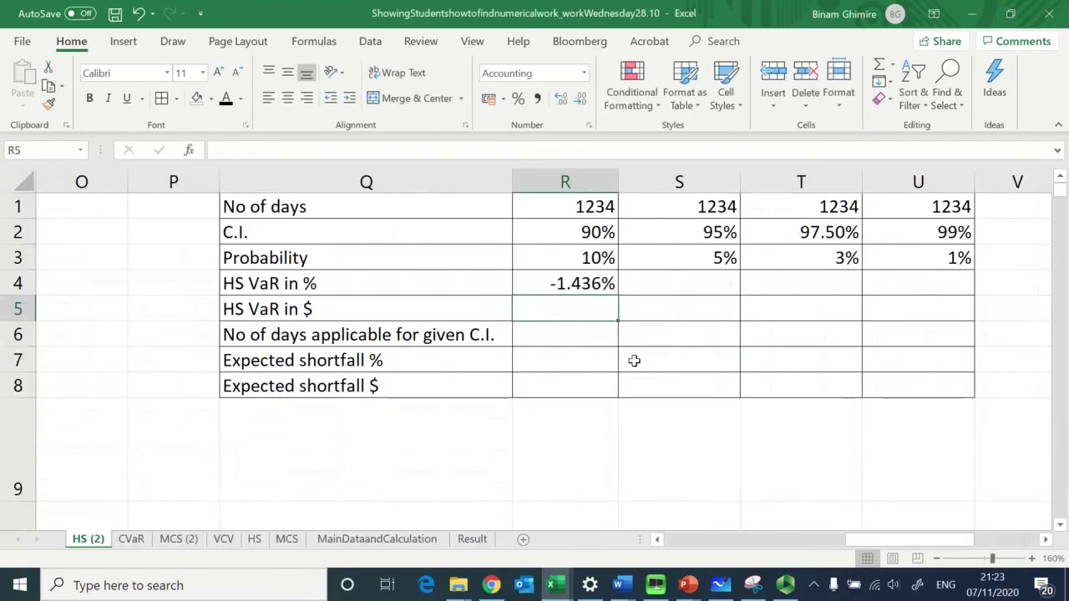
Step: Make the return range in R4's formula absolute as $L$16:$L$1249, leaving the probability reference relative
key(F2)
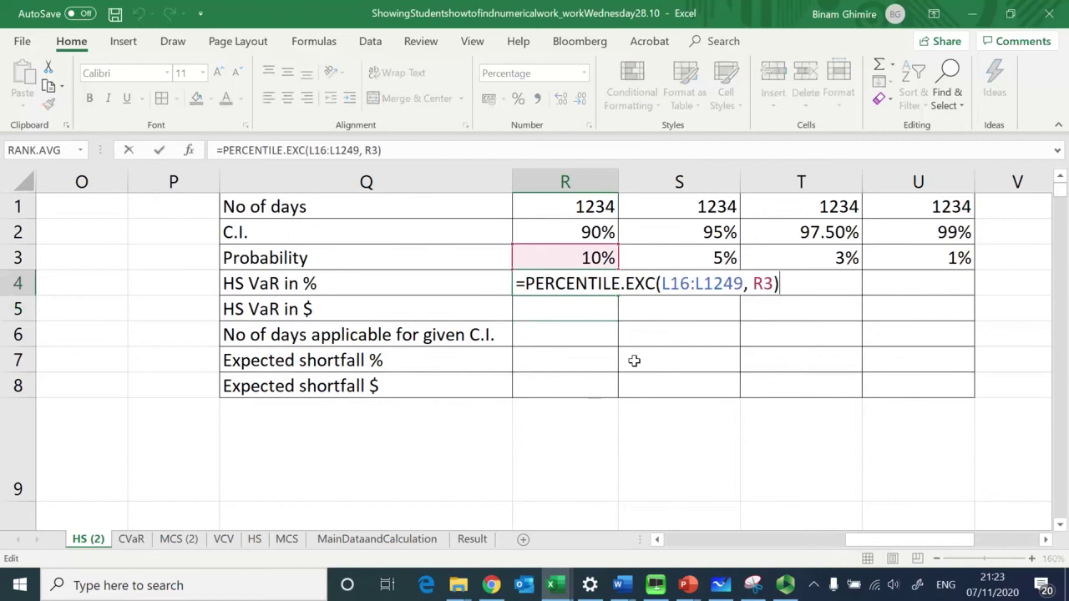
key(Left)
key(Left)
key(Left)
key(Left)
key(Left)
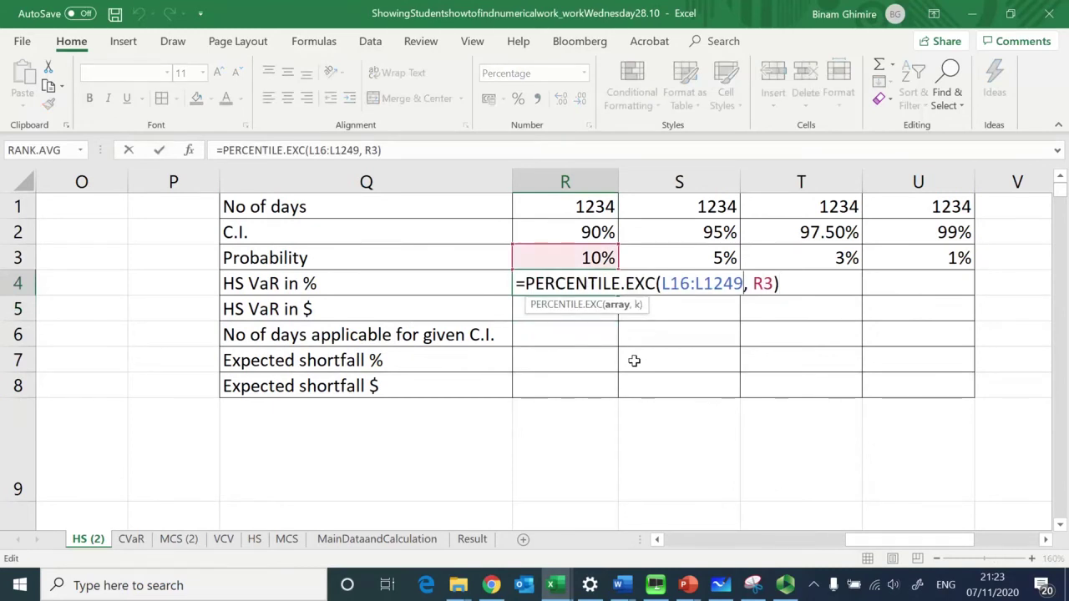
key(F4)
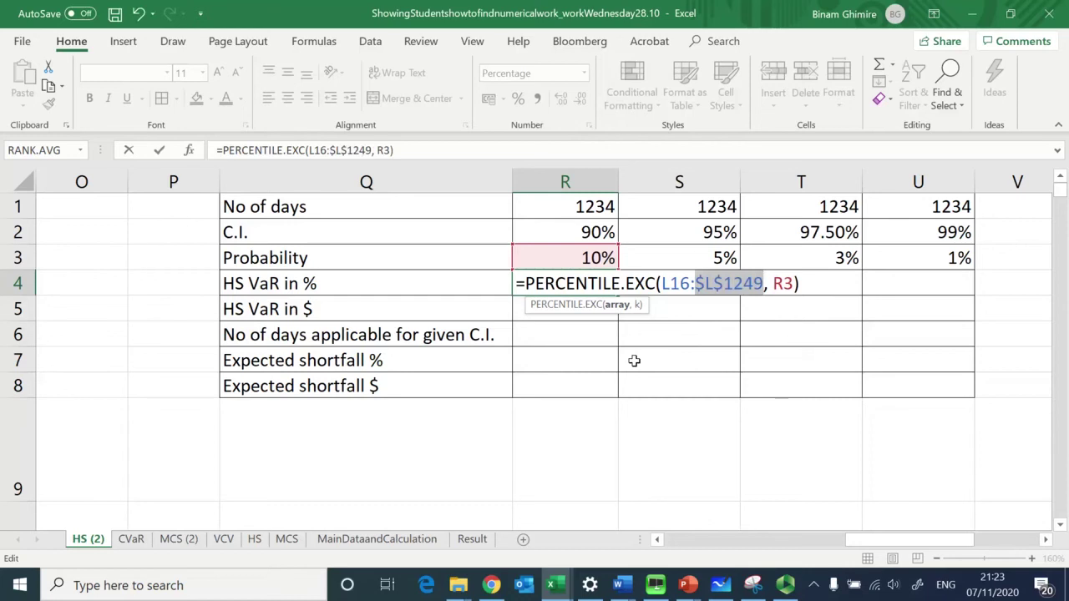
key(Left)
key(Left)
key(F4)
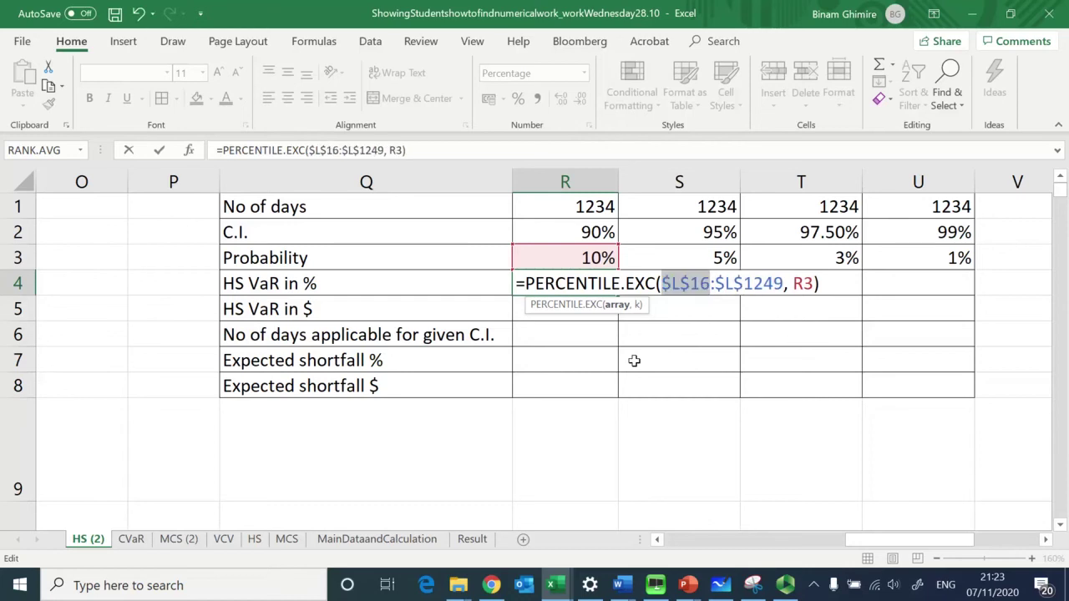
key(Return)
Step: Copy the HS VaR in % formula from R4 across to the other confidence levels in S4:U4
key(Up)
key(ctrl+c)
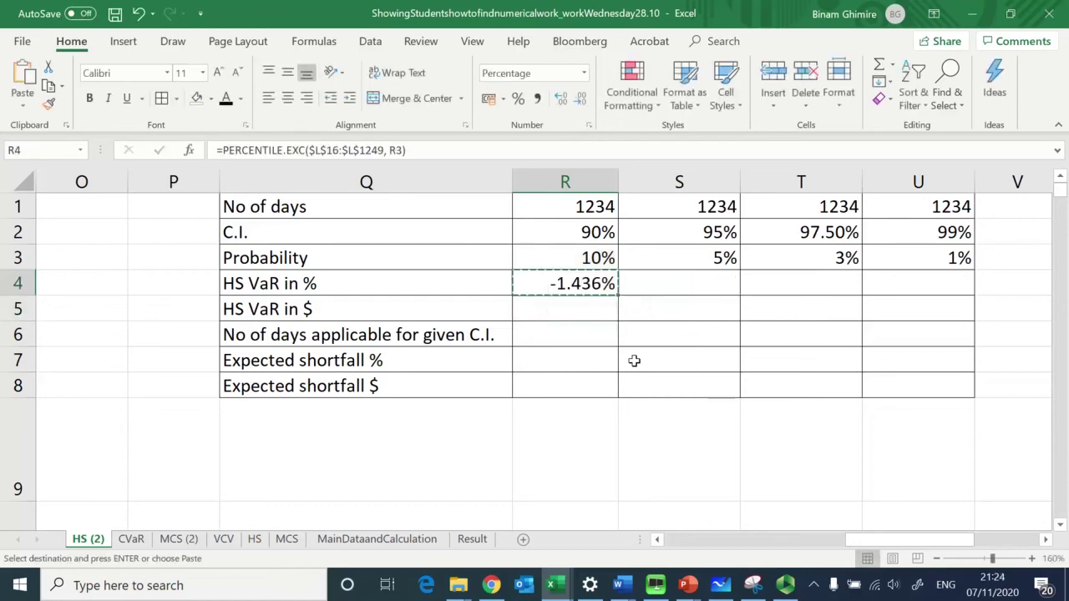
key(shift+Right)
key(shift+Right)
key(shift+Right)
key(Return)
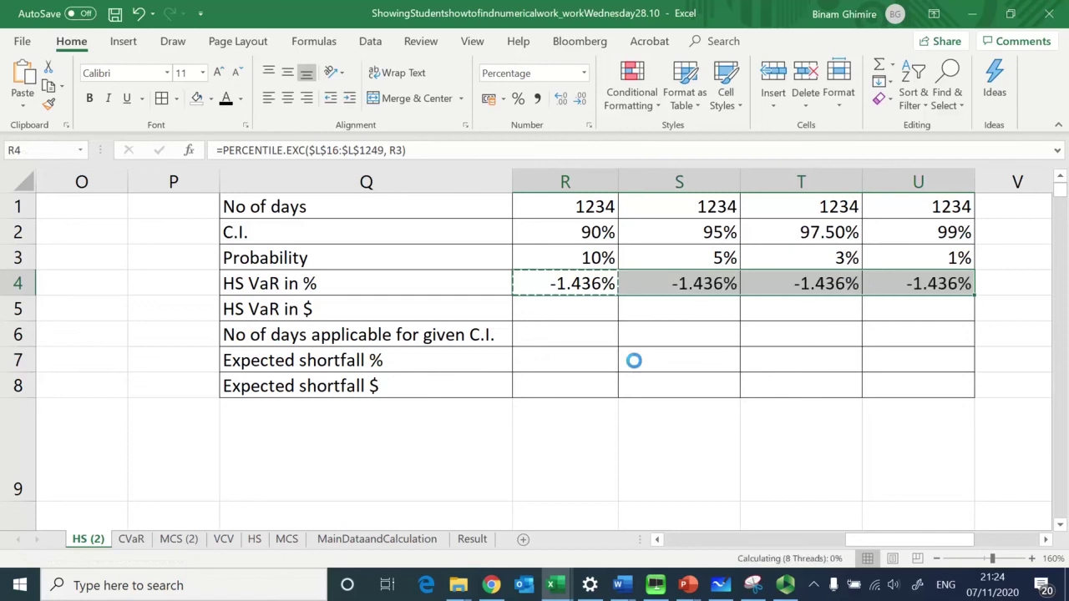
Step: Check the range and probability references in the copied formulas in S4 and T4
key(Right)
key(F2)
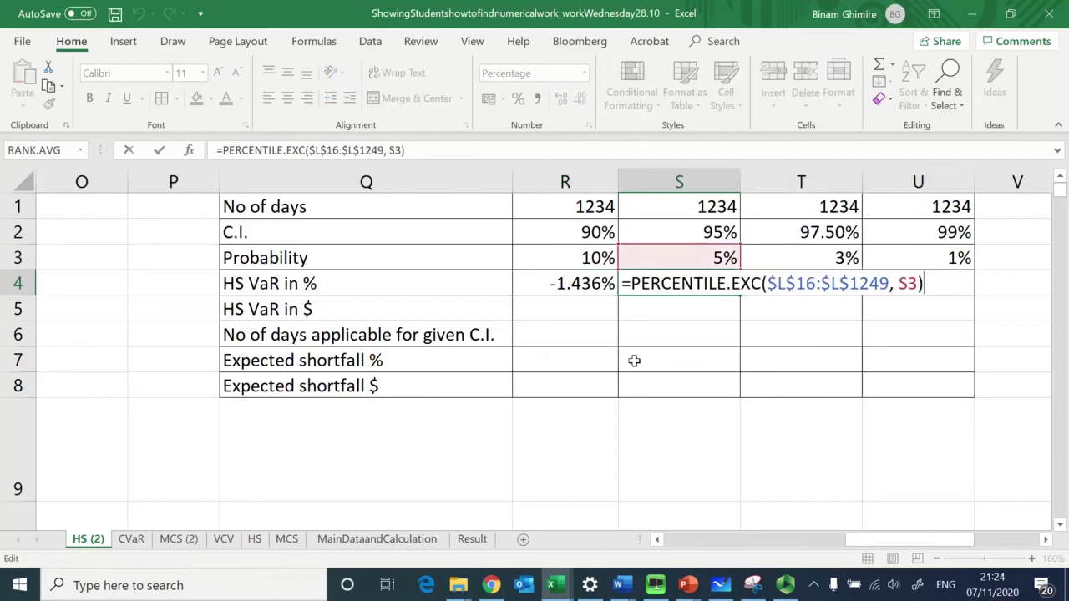
key(Escape)
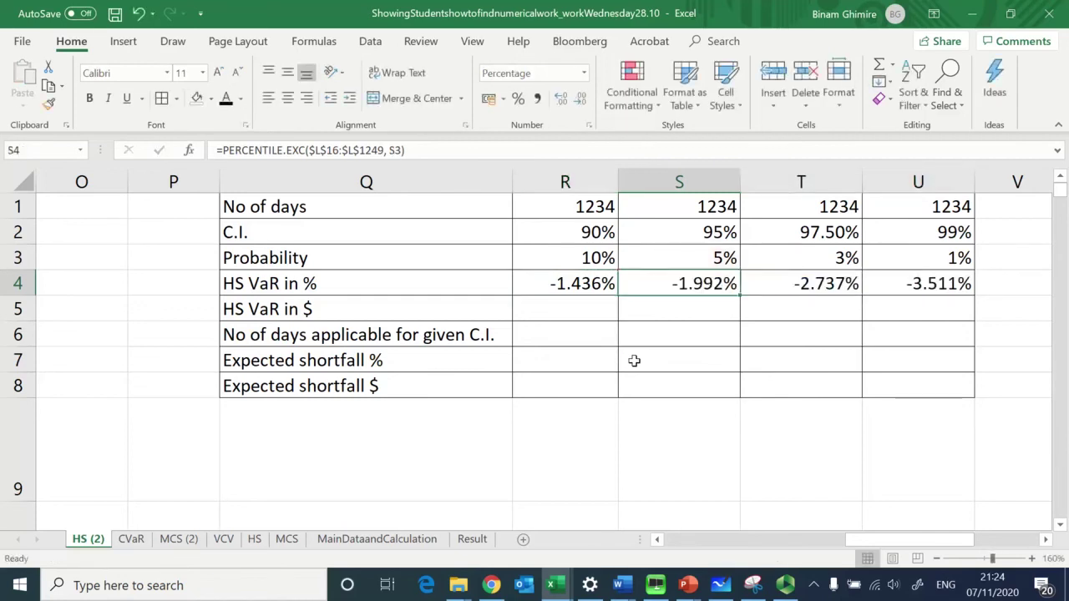
key(Right)
key(F2)
key(Escape)
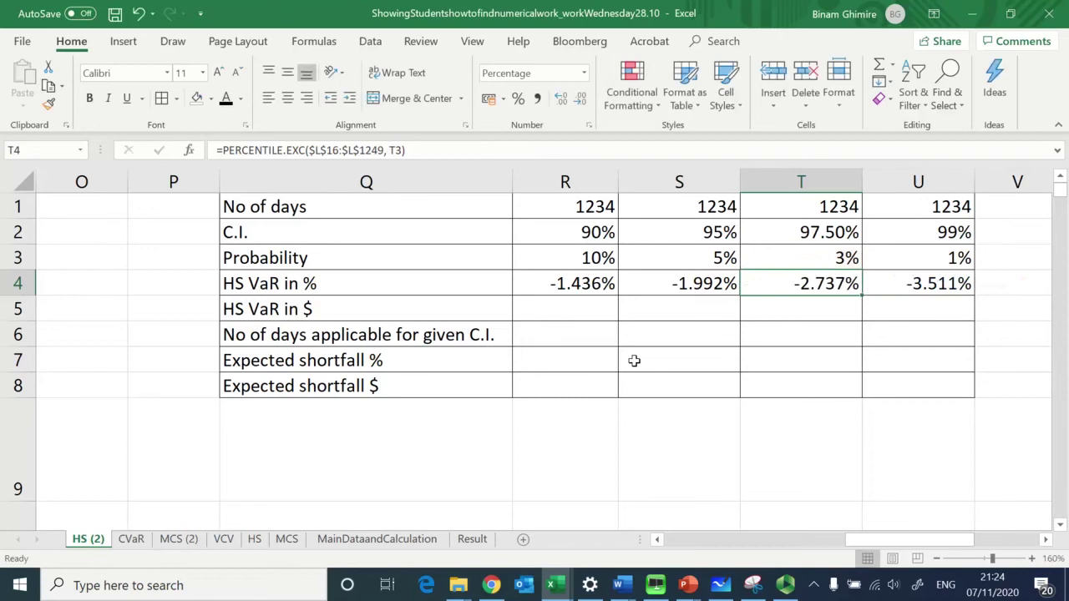
Step: Review the days, confidence level and probability in column U, and go back along the HS VaR in % row
key(Right)
key(Up)
key(Up)
key(Up)
key(Down)
key(Down)
key(Down)
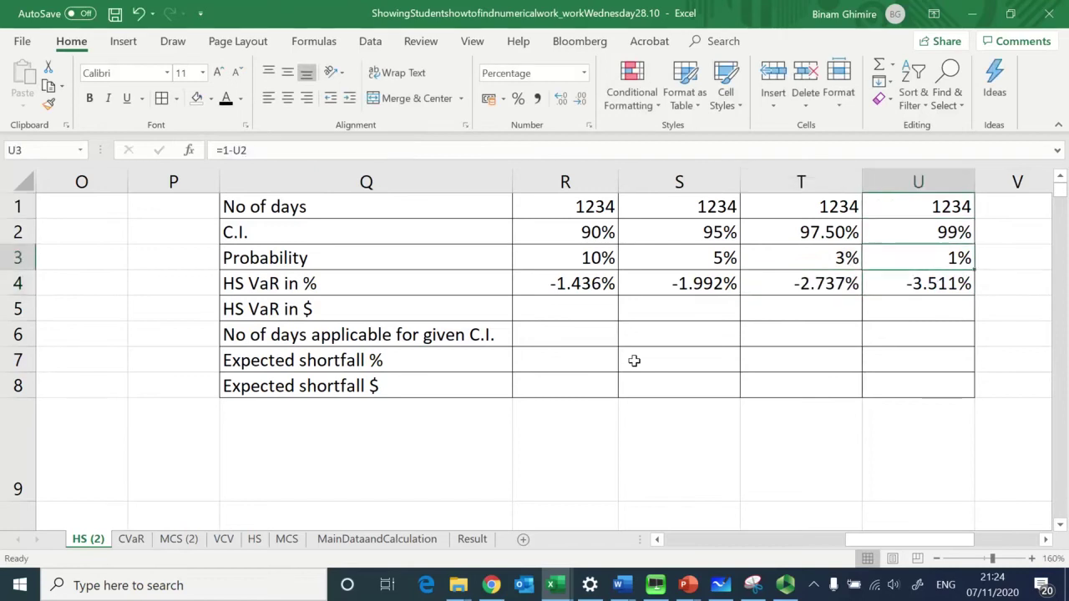
key(Left)
key(Left)
key(Left)
key(Left)
key(Left)
key(Right)
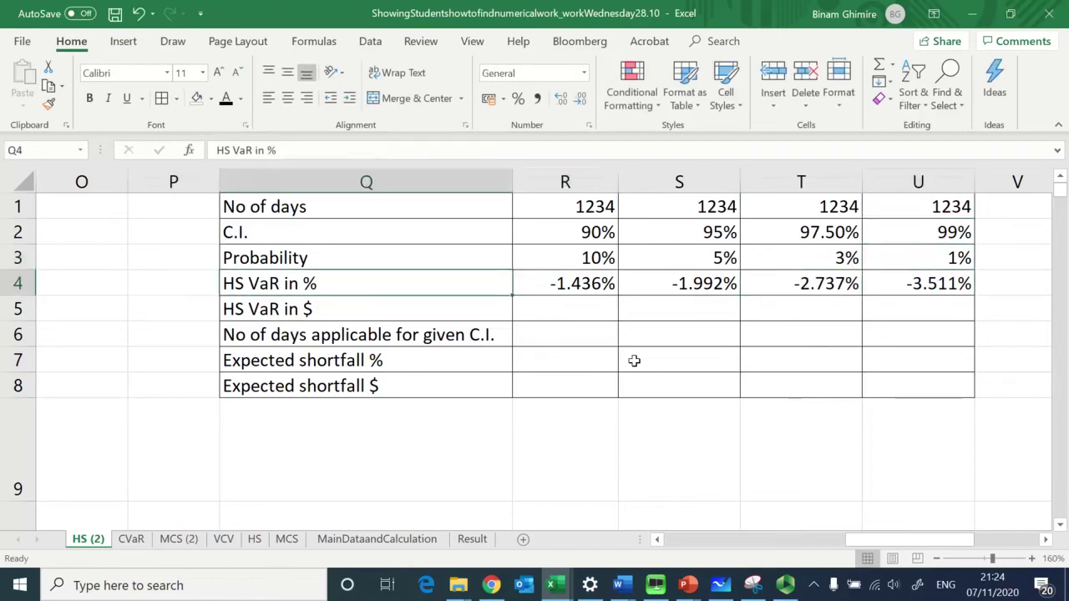
Step: Enter =1000000*R4 in R5 to compute the HS VaR in $ at the 90% confidence level
key(Right)
key(Down)
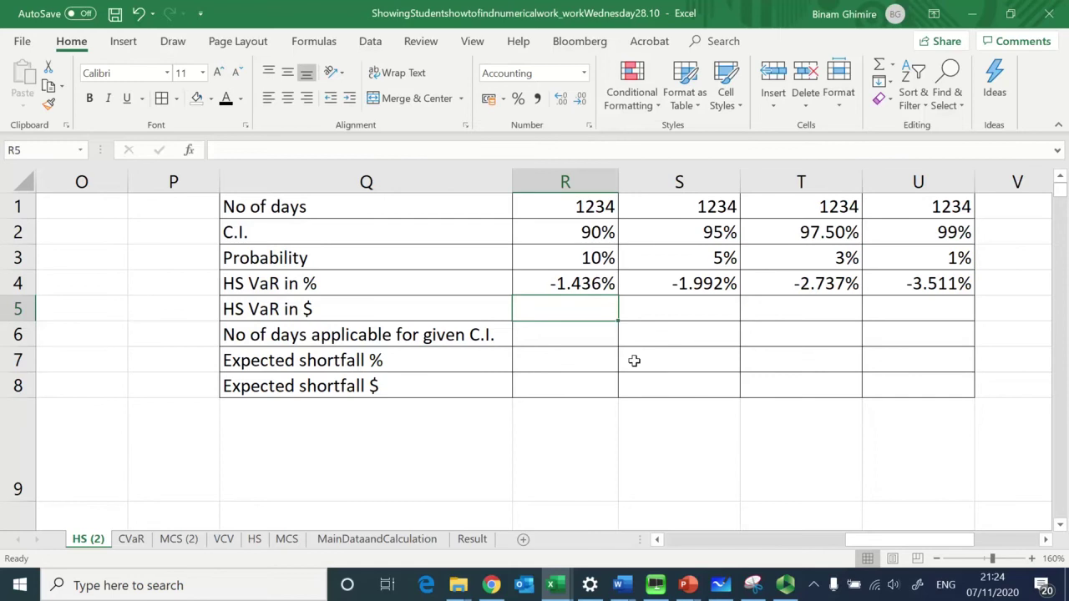
text(=10)
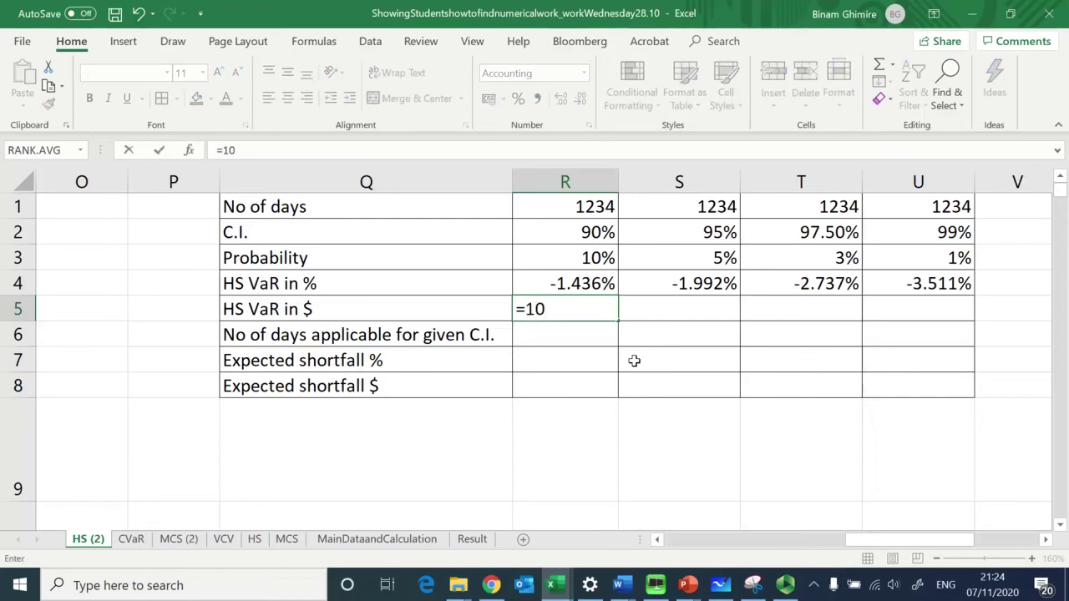
text(00000)
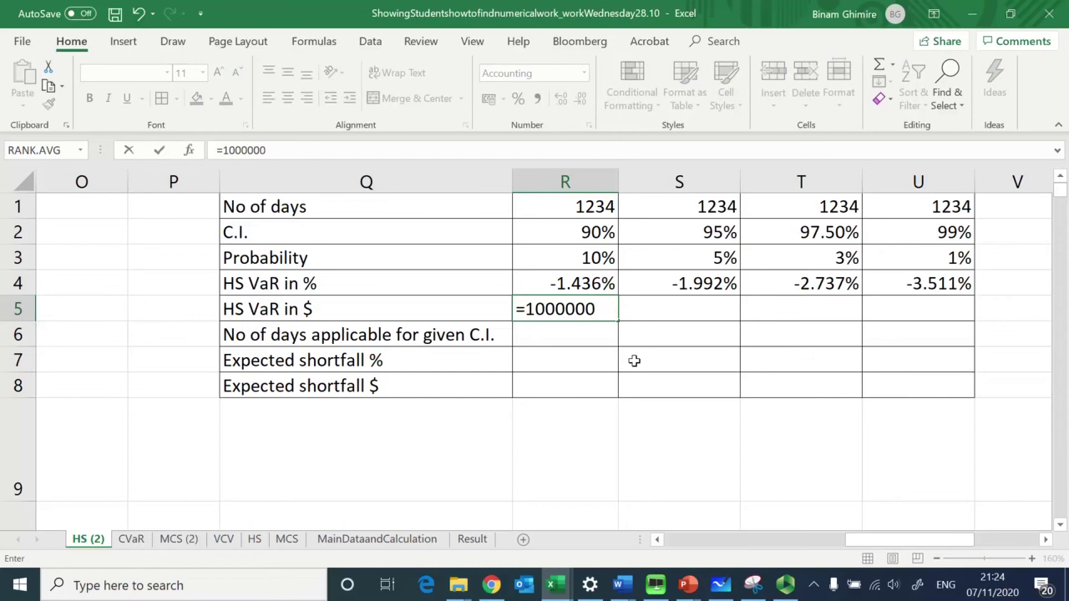
text(*)
key(Up)
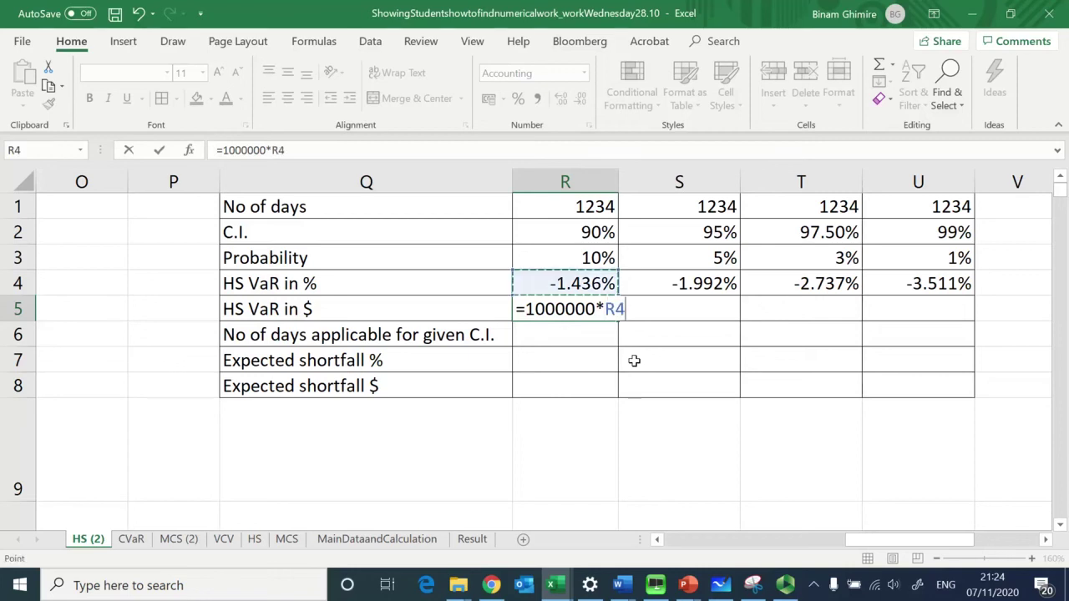
key(ctrl+Return)
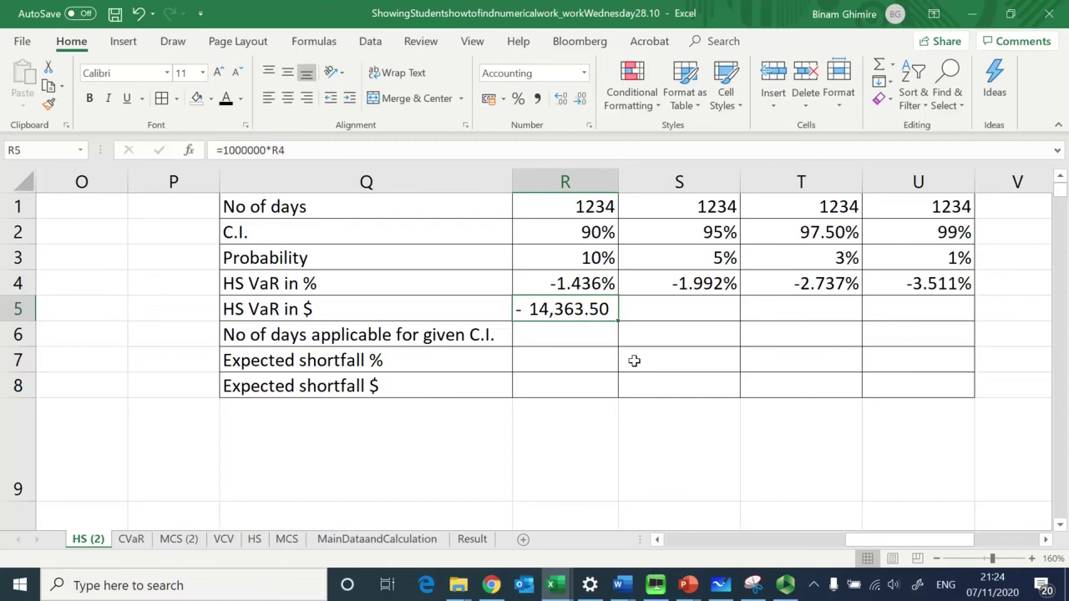
Step: Wrap the HS VaR in $ formula in R5 in ABS so it reads =ABS(1000000*R4)
key(ctrl+c)
key(Escape)
key(F2)
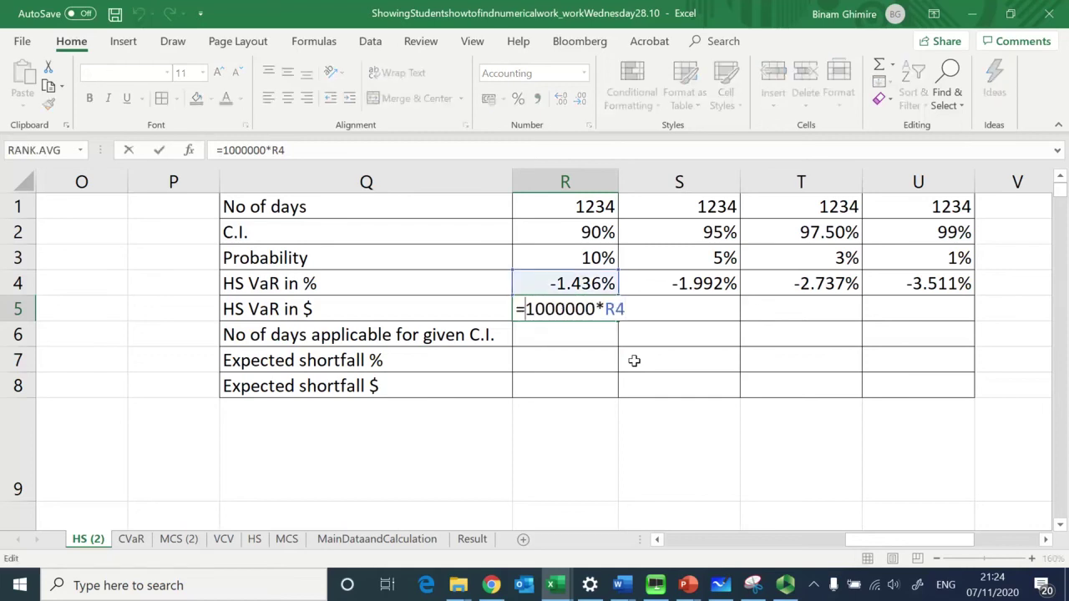
key(Home)
key(Right)
text(abs)
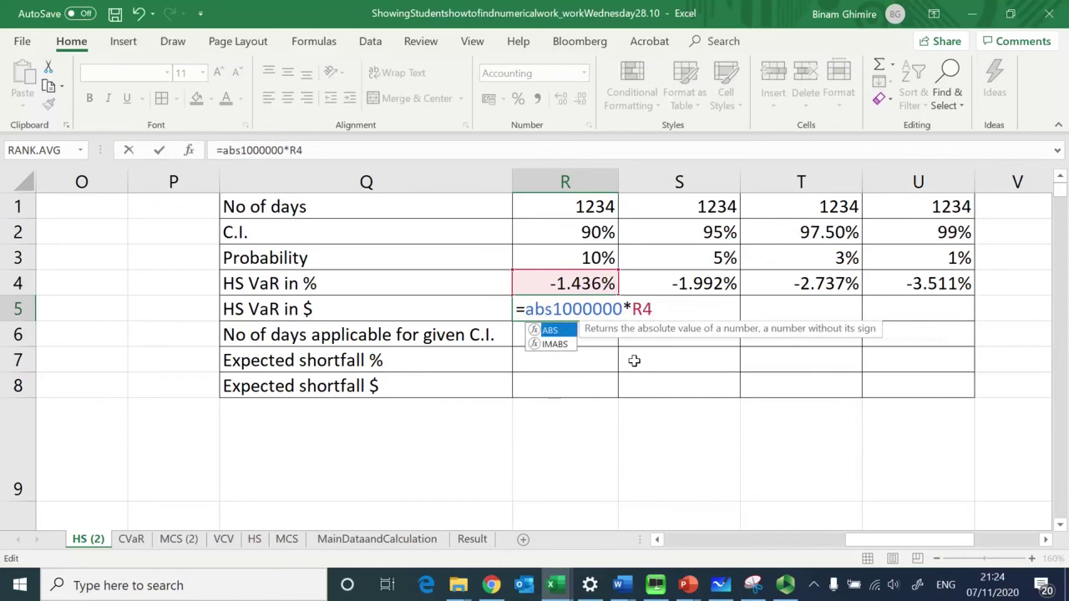
text(()
key(End)
text())
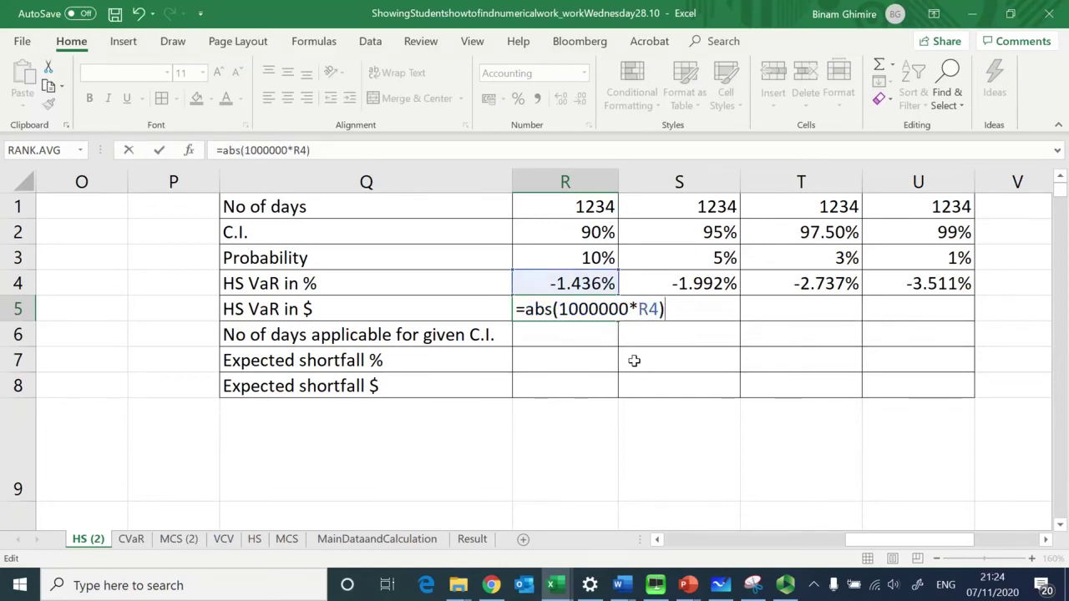
key(Return)
Step: Copy the HS VaR in $ formula from R5 across to the other confidence levels in S5:U5
key(Up)
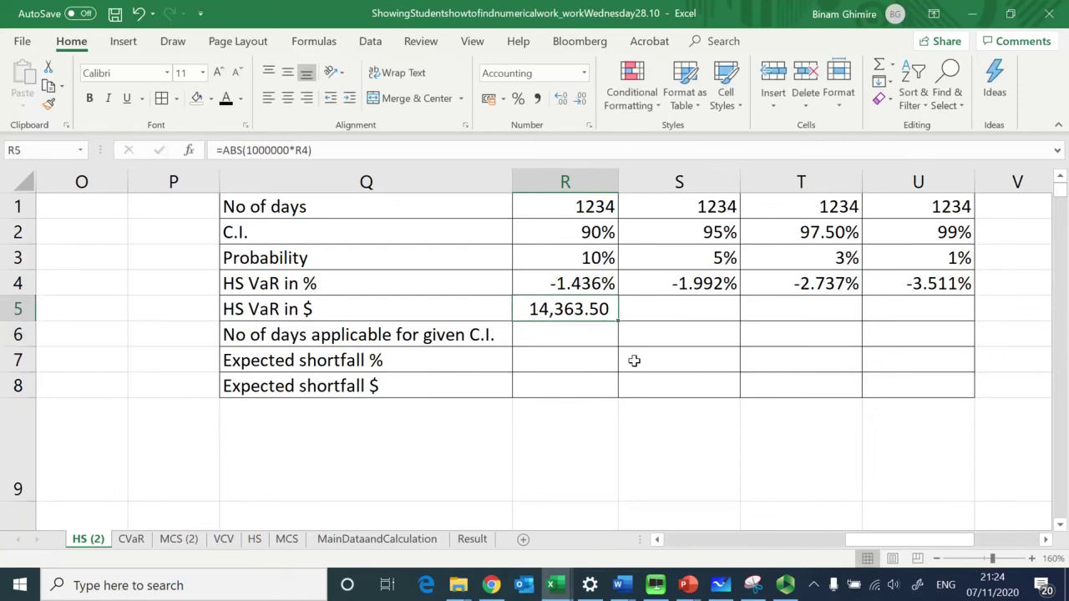
key(ctrl+c)
key(shift+Right)
key(shift+Right)
key(shift+Right)
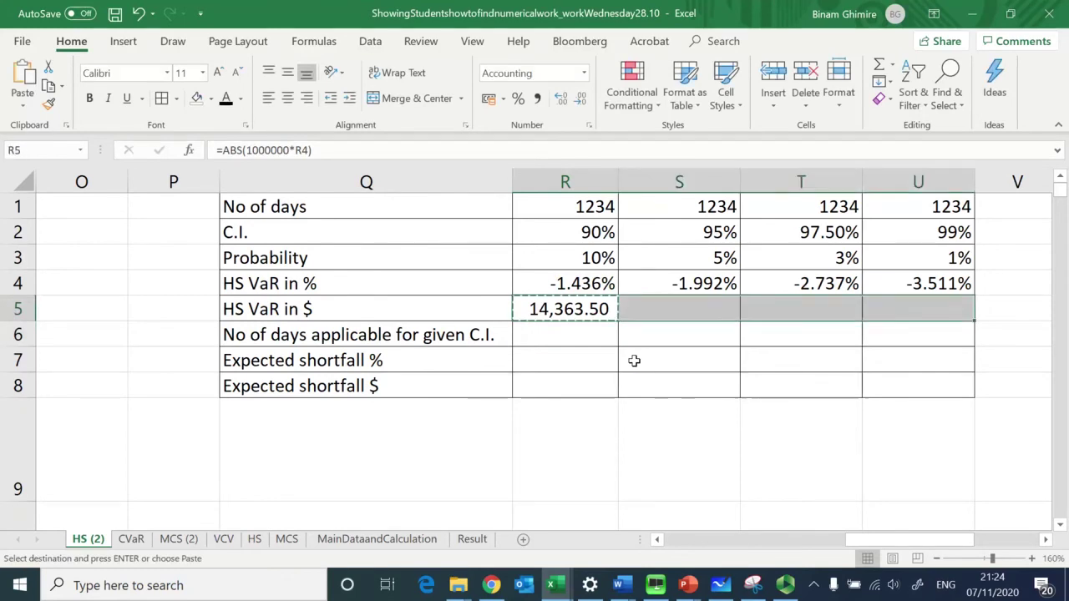
key(Return)
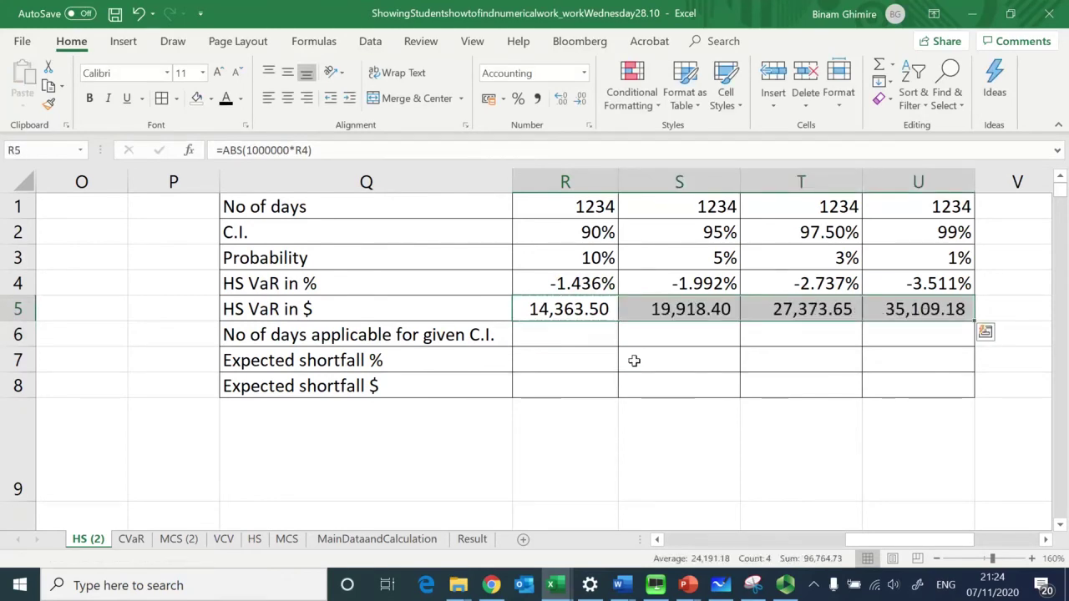
Step: Review the number of days, confidence level, probability and HS VaR figures in columns R and S of the summary table
key(shift+Left)
key(shift+Left)
key(shift+Left)
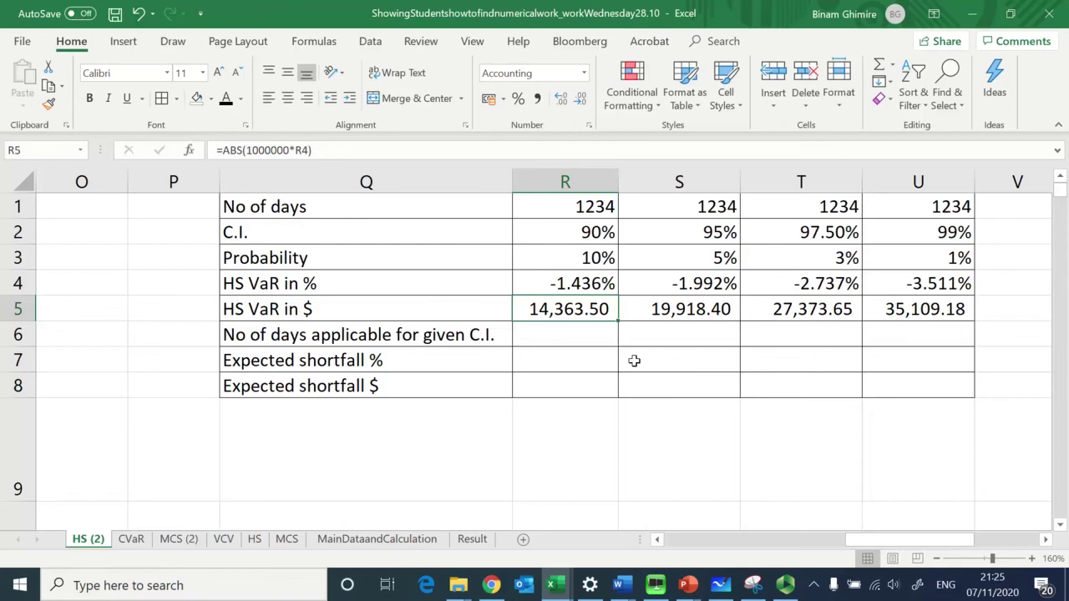
key(Up)
key(Up)
key(Up)
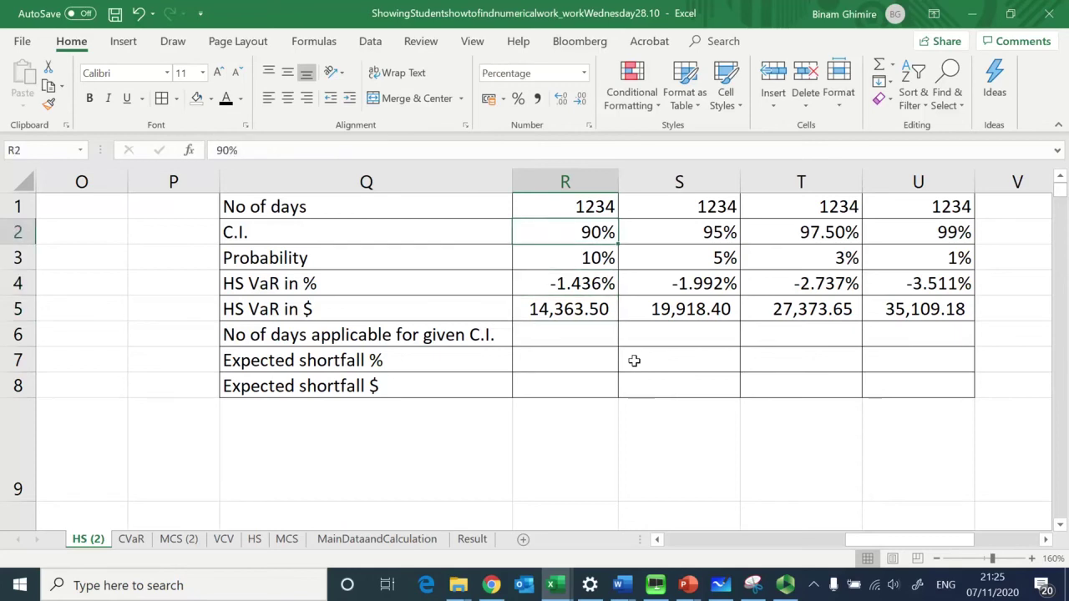
key(Right)
key(Down)
key(Down)
key(Down)
key(Up)
key(Up)
key(Up)
key(Up)
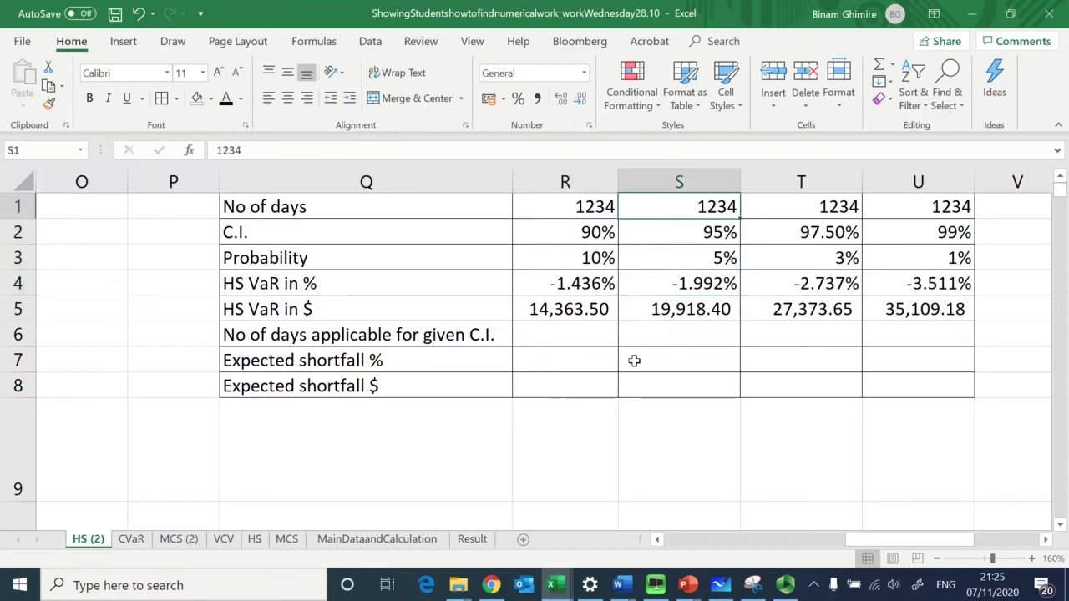
key(Left)
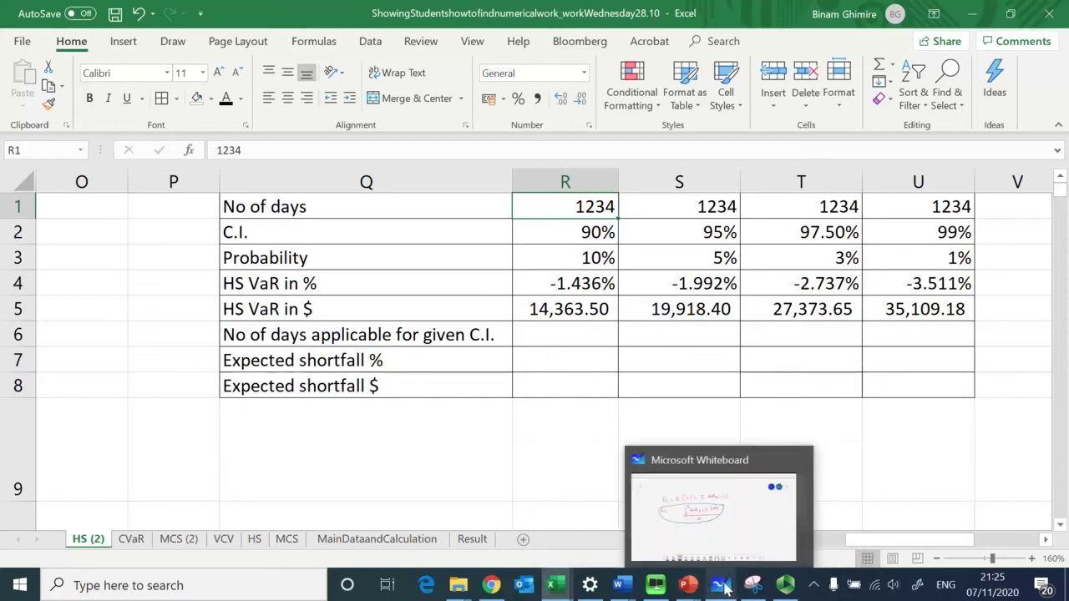
Step: Switch to Microsoft Whiteboard to read the handwritten expected shortfall formula, and return to the Excel workbook
click(728, 534)
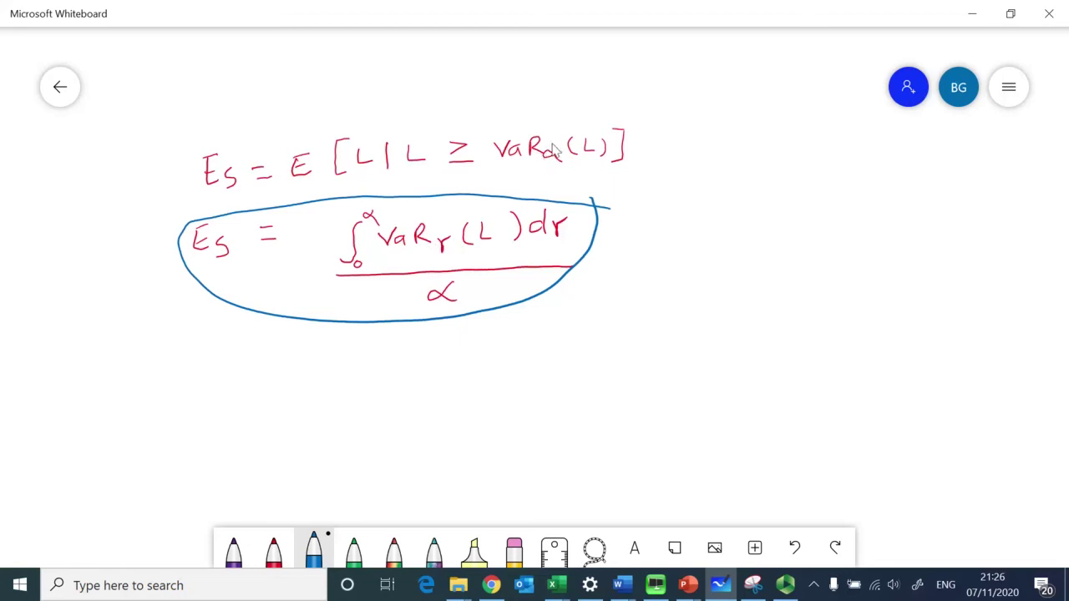
key(alt+Tab)
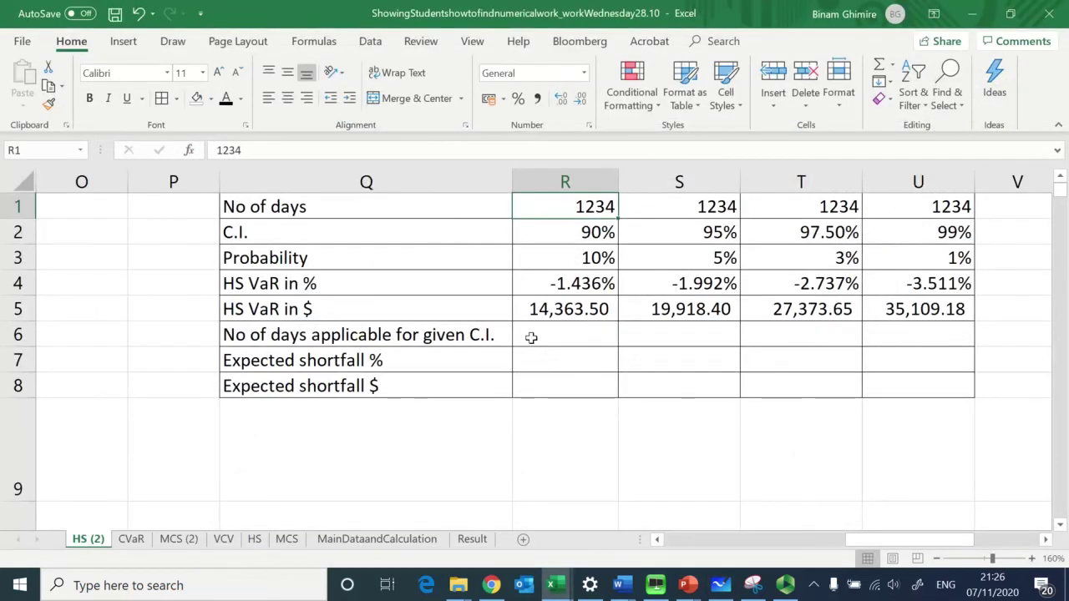
Step: Enter =R1*R3 in R6 to compute the number of days applicable at the 90% confidence level
click(531, 337)
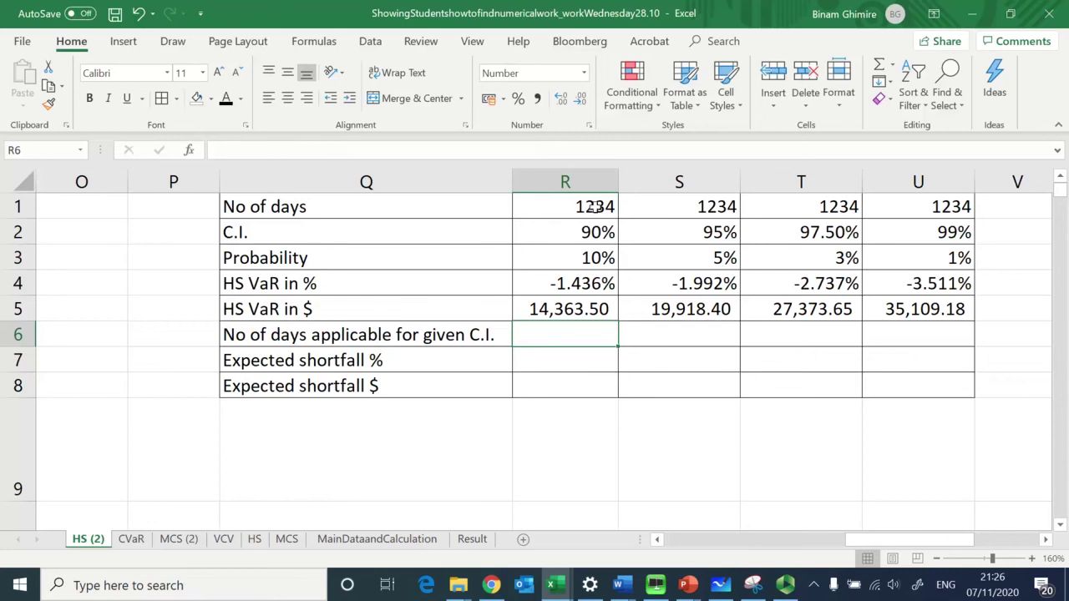
text(=)
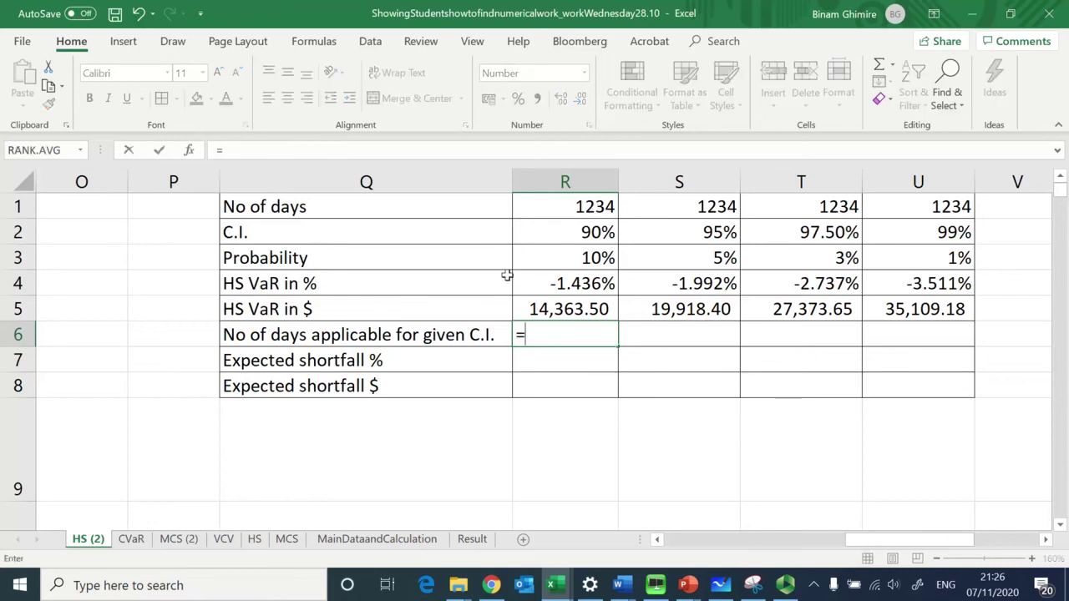
key(Up)
key(Up)
key(Up)
key(Up)
key(Up)
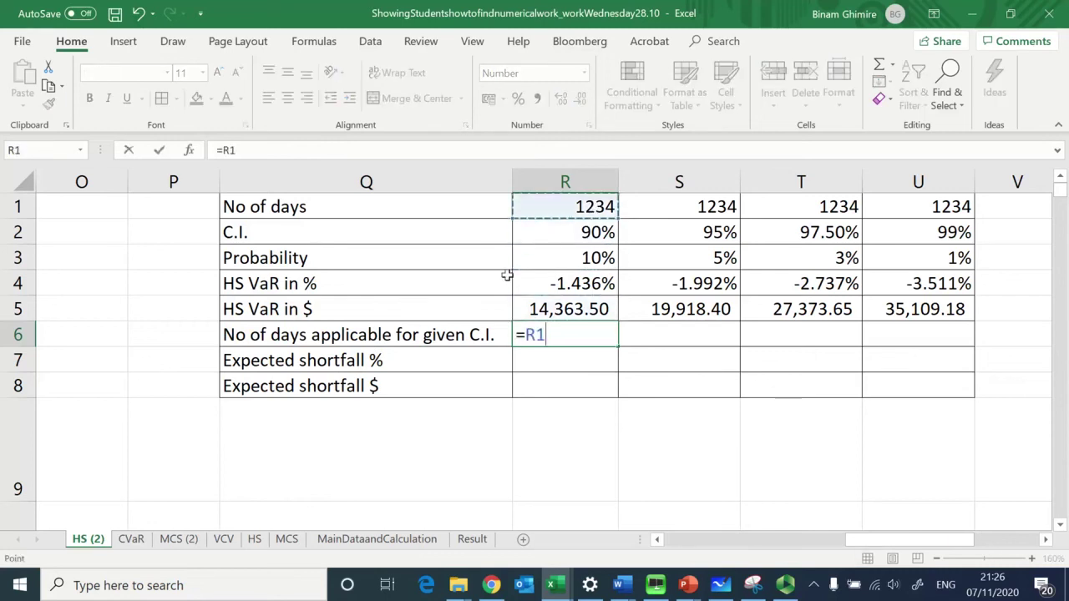
text(*)
key(Up)
key(Up)
key(Up)
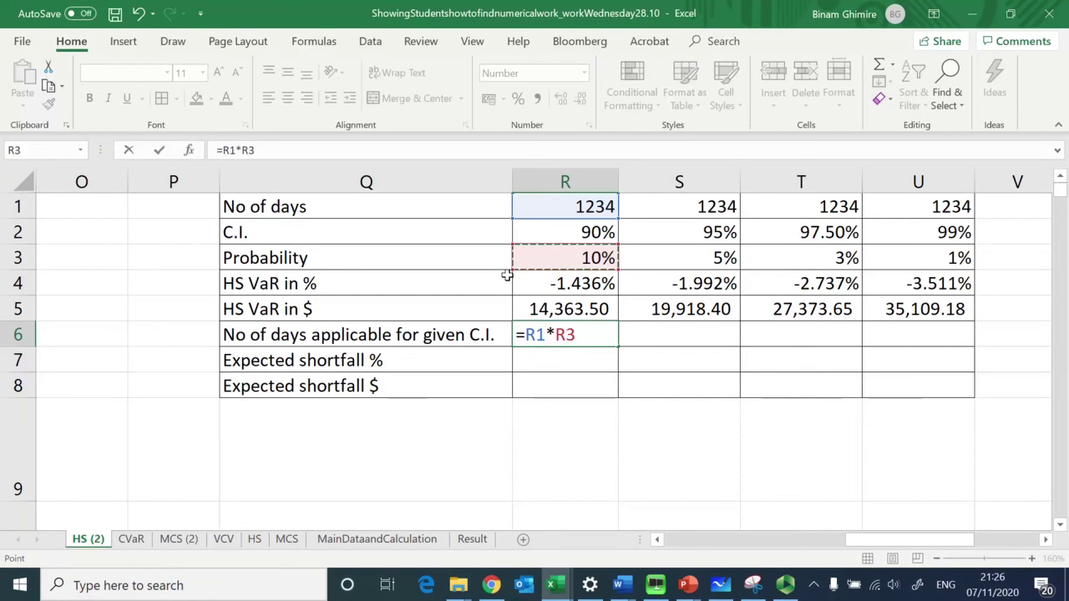
key(ctrl+Return)
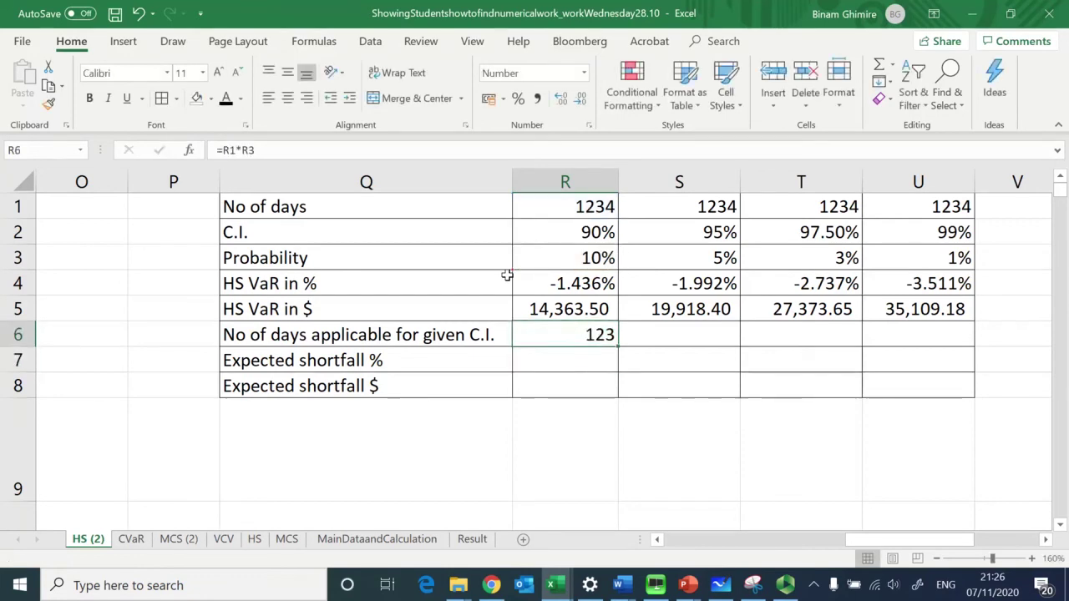
Step: Copy the applicable-days formula from R6 across to S6:U6 and check the copied formulas
key(ctrl+c)
key(shift+Right)
key(shift+Right)
key(shift+Right)
key(ctrl+v)
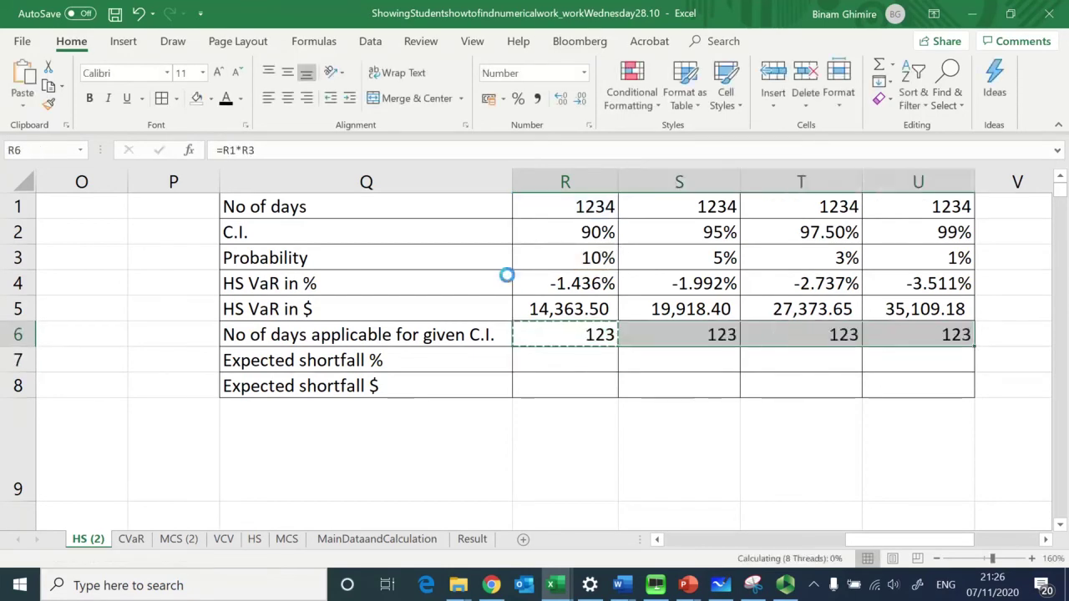
key(Right)
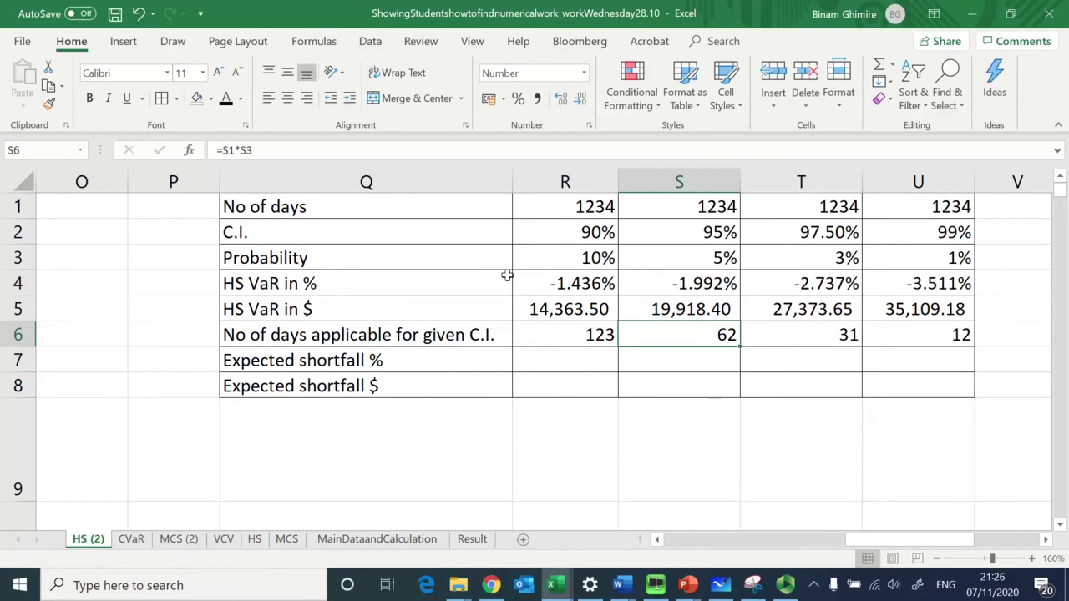
key(Right)
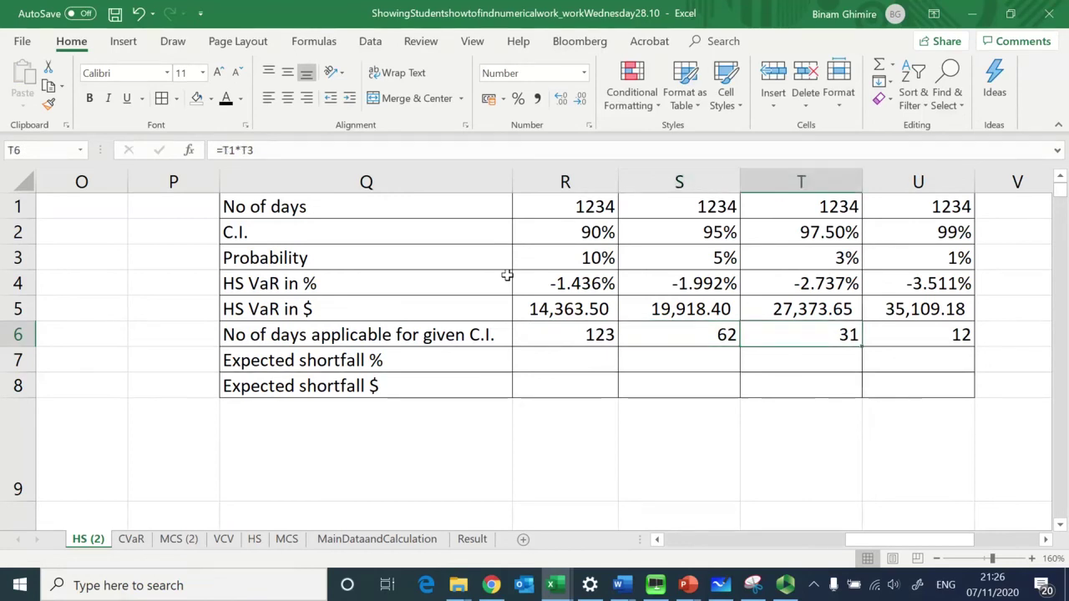
key(Right)
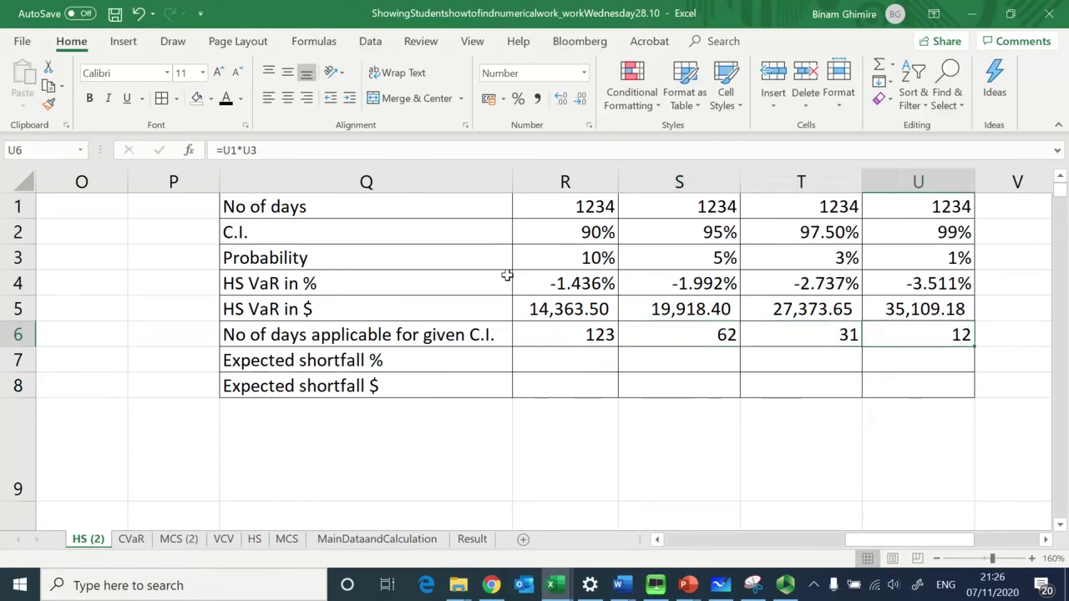
Step: Start an AVERAGE formula in R7 for Expected shortfall %, with its range beginning at the first sorted portfolio return in O16
key(Left)
key(Left)
key(Left)
key(Down)
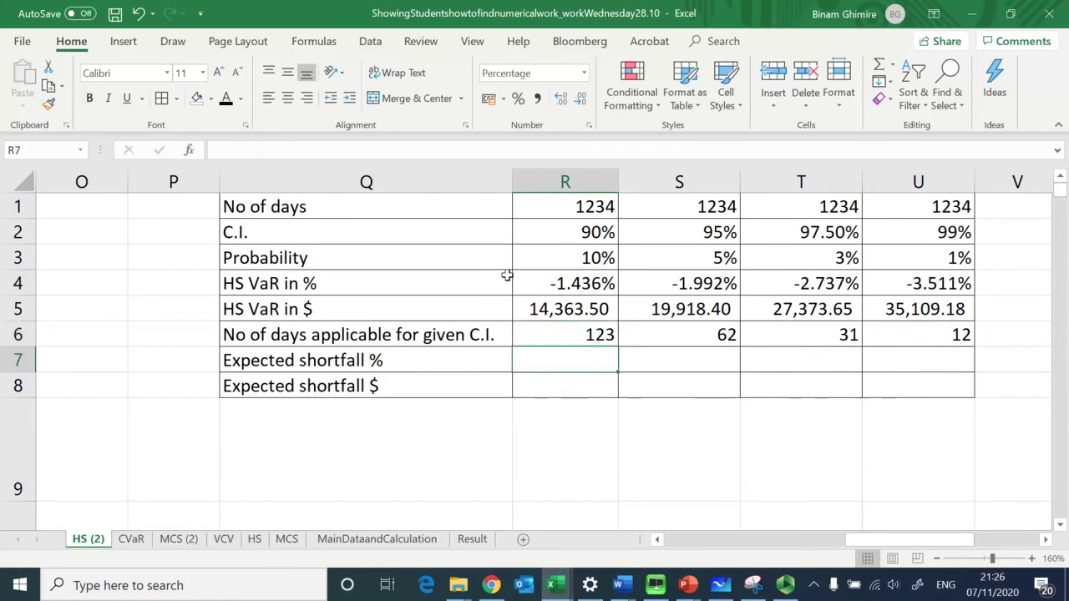
text(=)
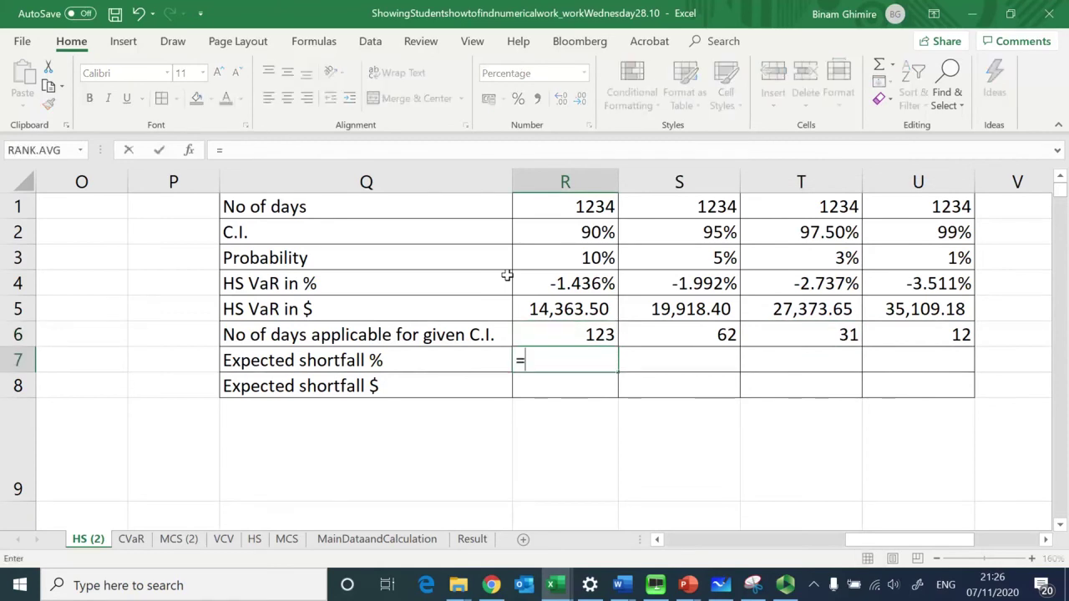
text(averae)
key(BackSpace)
text(ge()
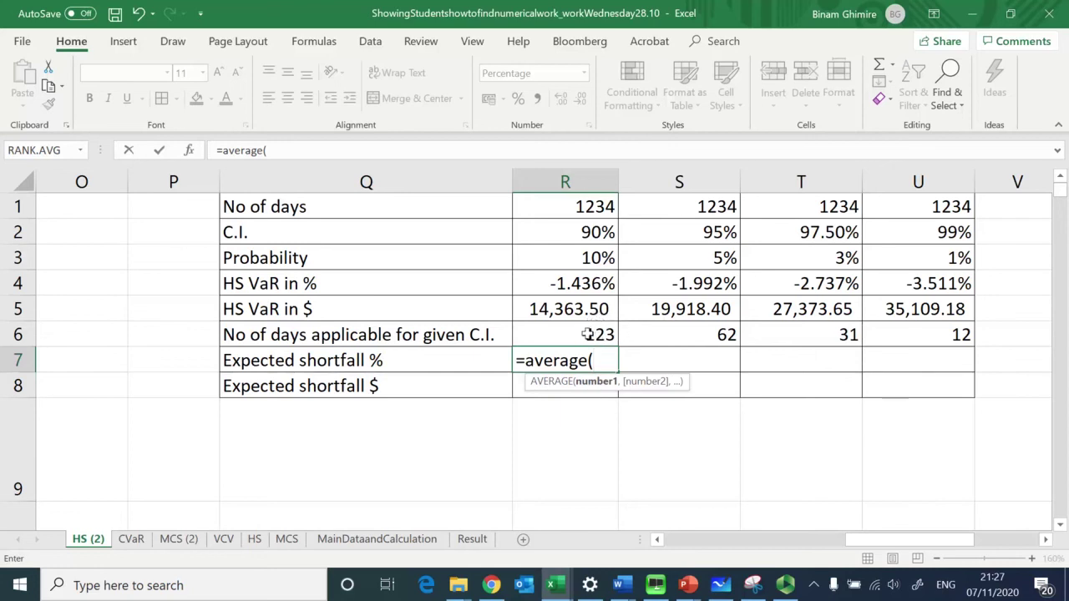
click(242, 445)
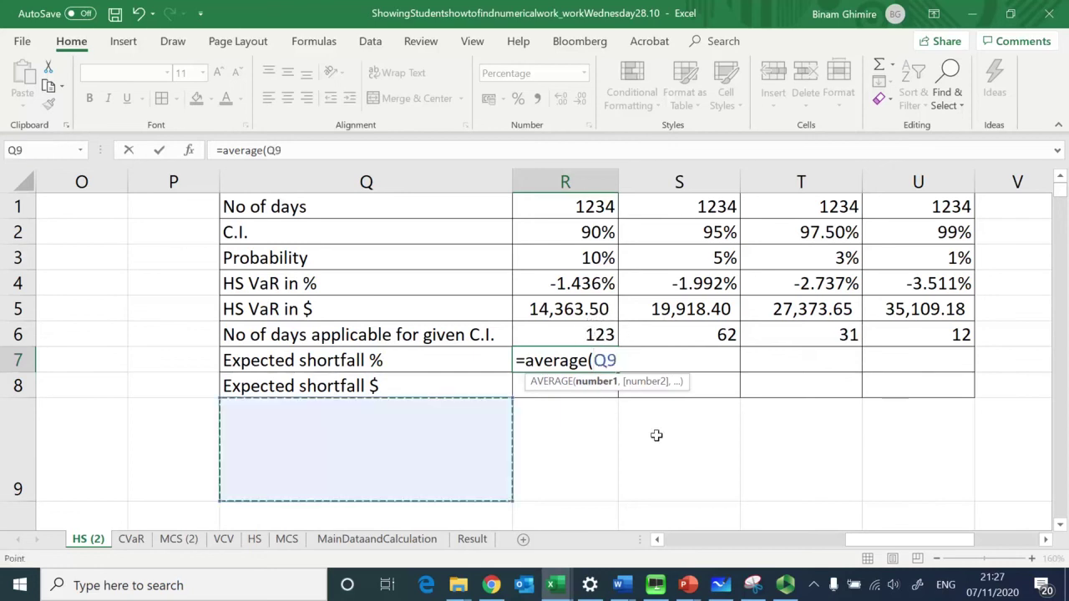
key(Left)
key(Left)
key(Left)
key(Down)
key(Down)
key(Down)
key(Down)
key(Down)
key(Down)
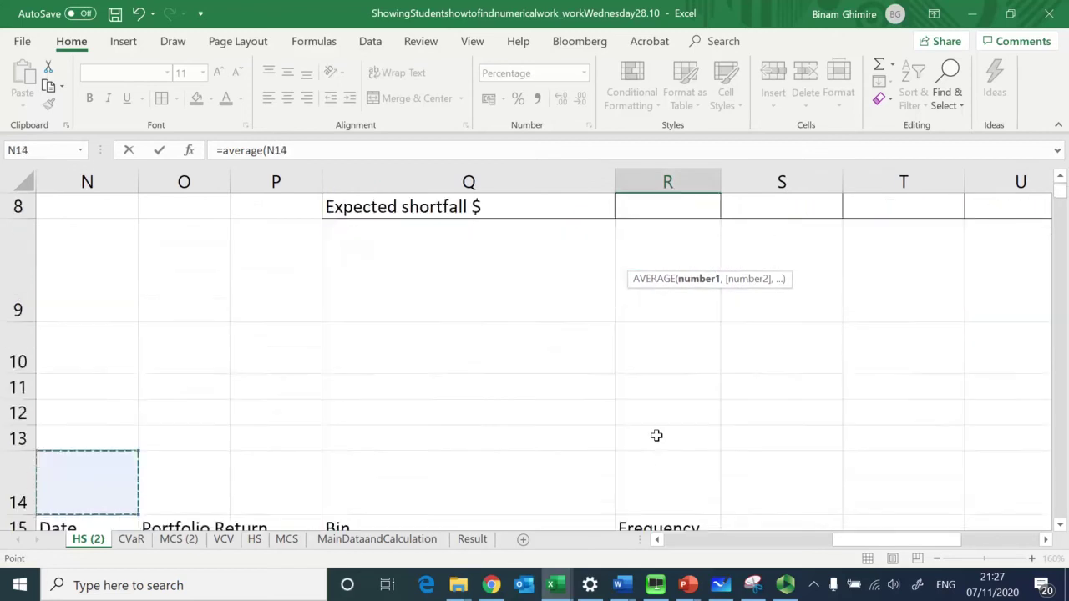
key(Down)
key(Down)
key(Up)
key(Up)
key(Up)
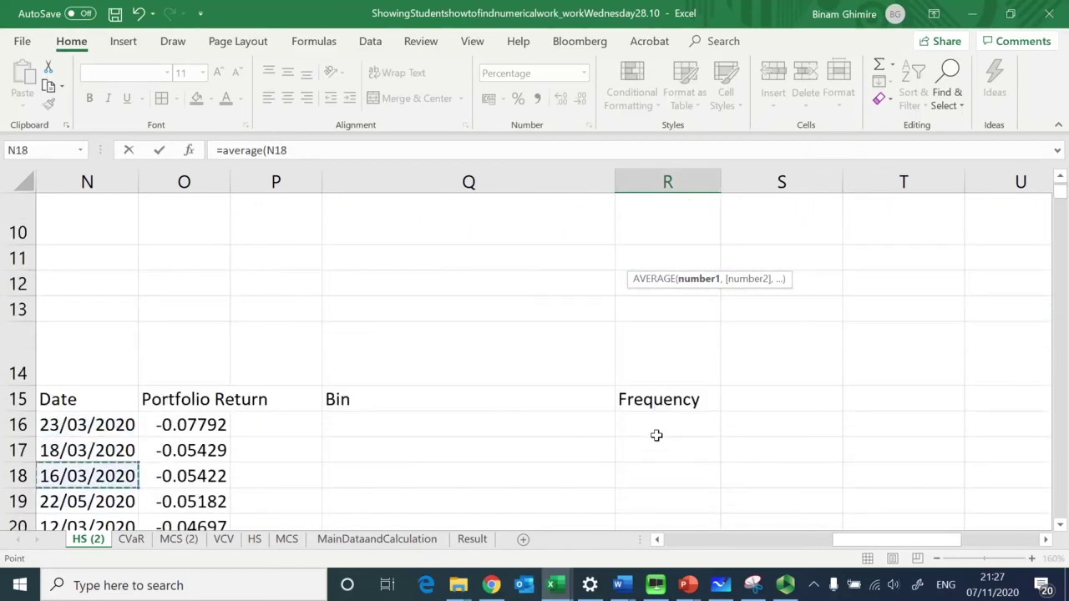
key(Left)
key(Left)
key(Left)
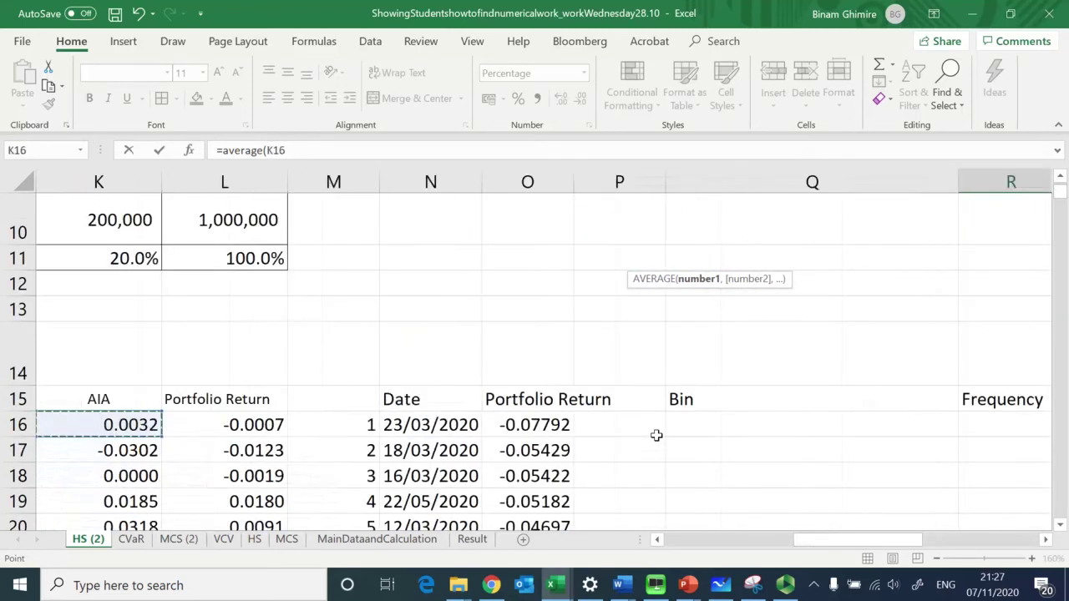
key(Right)
key(Right)
key(Right)
key(Right)
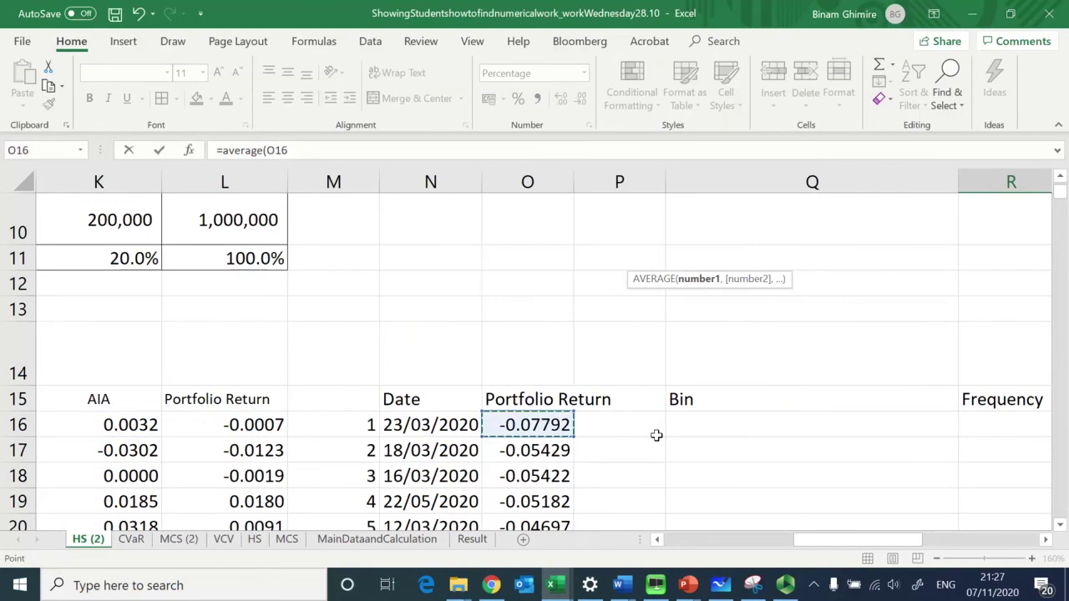
Step: Extend the range through observation 123 to complete R7 as =AVERAGE(O16:O138), and close the stray blank workbook
key(shift+Down)
key(shift+Down)
key(shift+Down)
key(shift+Down)
key(shift+Down)
key(shift+Down)
key(shift+Down)
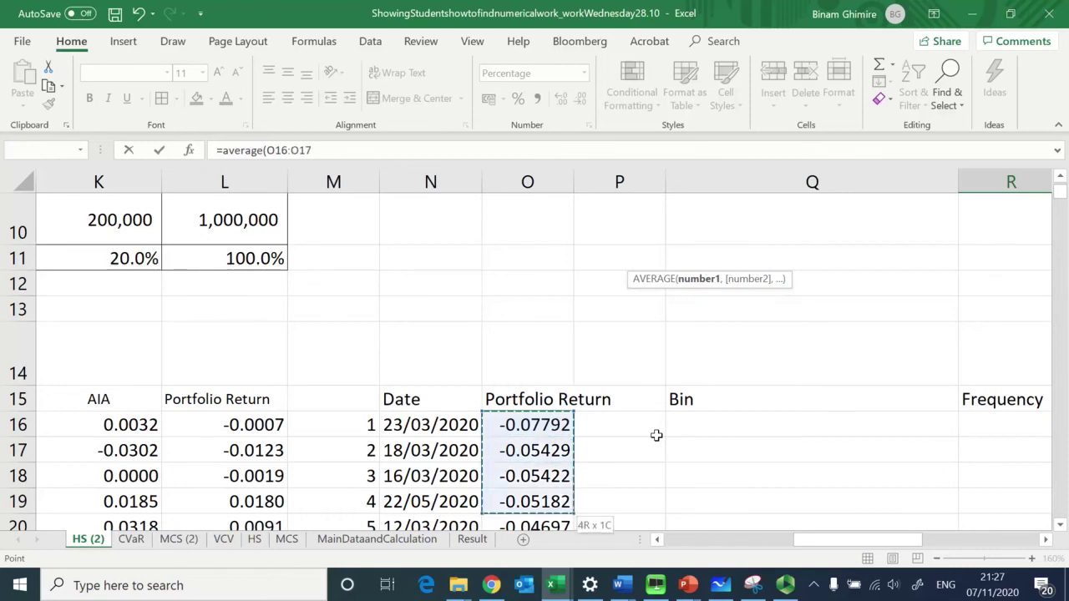
key(shift+Down)
key(shift+Down)
key(shift+Down)
key(shift+Down)
key(shift+Down)
key(shift+Down)
key(shift+Down)
key(shift+Down)
key(shift+Down)
key(shift+Down)
key(shift+Down)
key(shift+Down)
key(shift+Down)
key(shift+Down)
key(shift+Down)
key(shift+Down)
key(shift+Down)
key(shift+Down)
key(shift+Down)
key(shift+Down)
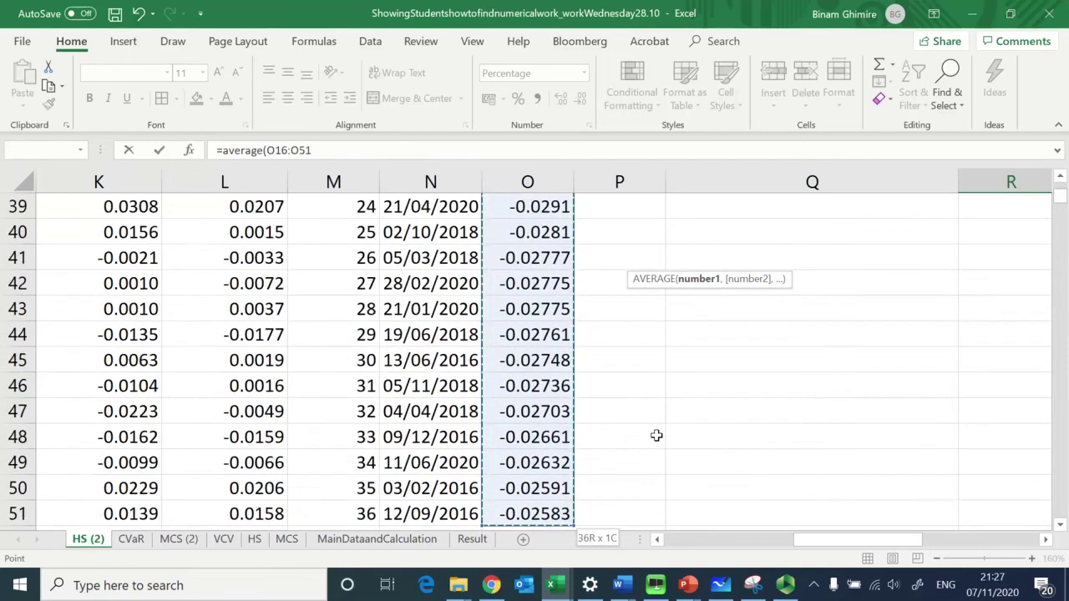
key(shift+Down)
key(shift+Down)
key(shift+Down)
key(shift+Down)
key(shift+Down)
key(shift+Down)
key(shift+Down)
key(shift+Down)
key(shift+Down)
key(shift+Down)
key(shift+Down)
key(shift+Down)
key(shift+Down)
key(shift+Down)
key(shift+Down)
key(shift+Down)
key(shift+Down)
key(shift+Down)
key(shift+Down)
key(shift+Down)
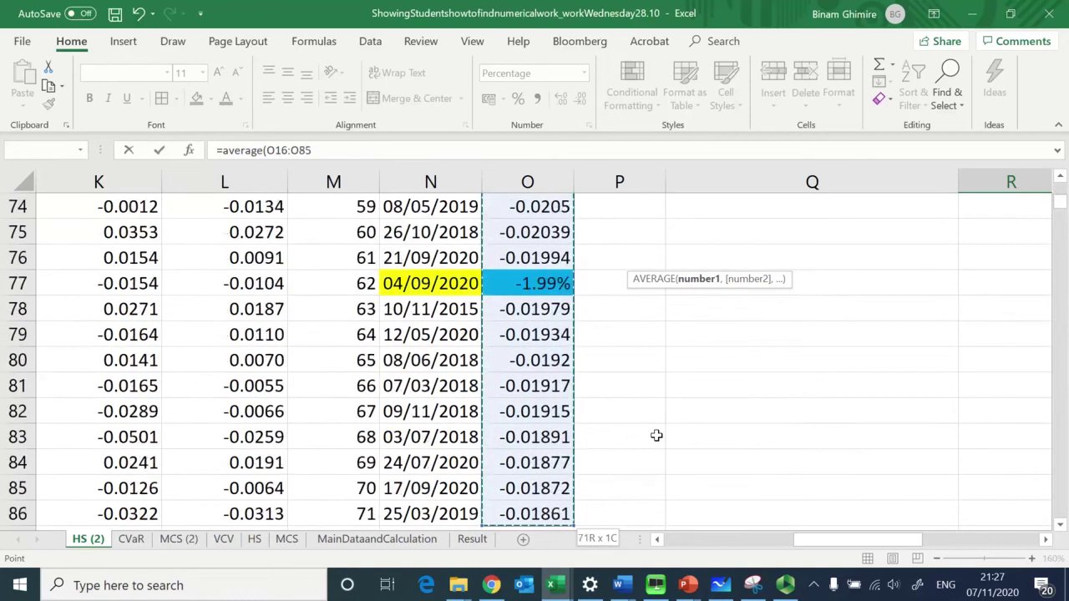
key(shift+Down)
key(shift+Down)
key(shift+Down)
key(shift+Down)
key(shift+Down)
key(shift+Down)
key(shift+Down)
key(shift+Down)
key(shift+Down)
key(shift+Down)
key(shift+Down)
key(shift+Down)
key(shift+Down)
key(shift+Down)
key(shift+Down)
key(shift+Down)
key(shift+Down)
key(shift+Down)
key(shift+Down)
key(shift+Down)
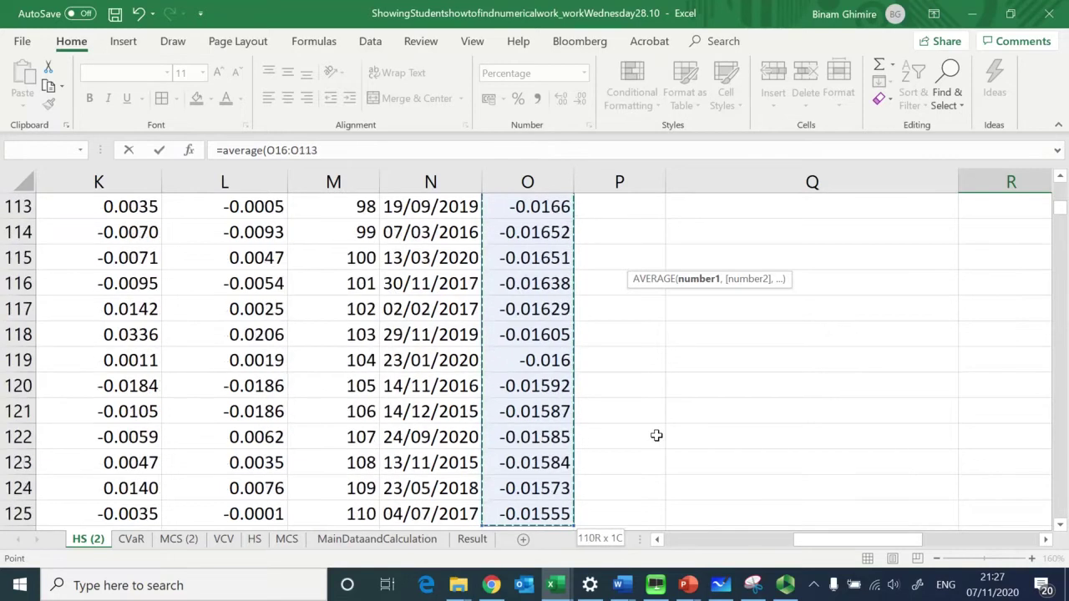
key(shift+Down)
key(shift+Down)
key(shift+Down)
key(shift+Down)
key(shift+Down)
key(shift+Down)
key(shift+Down)
key(shift+Down)
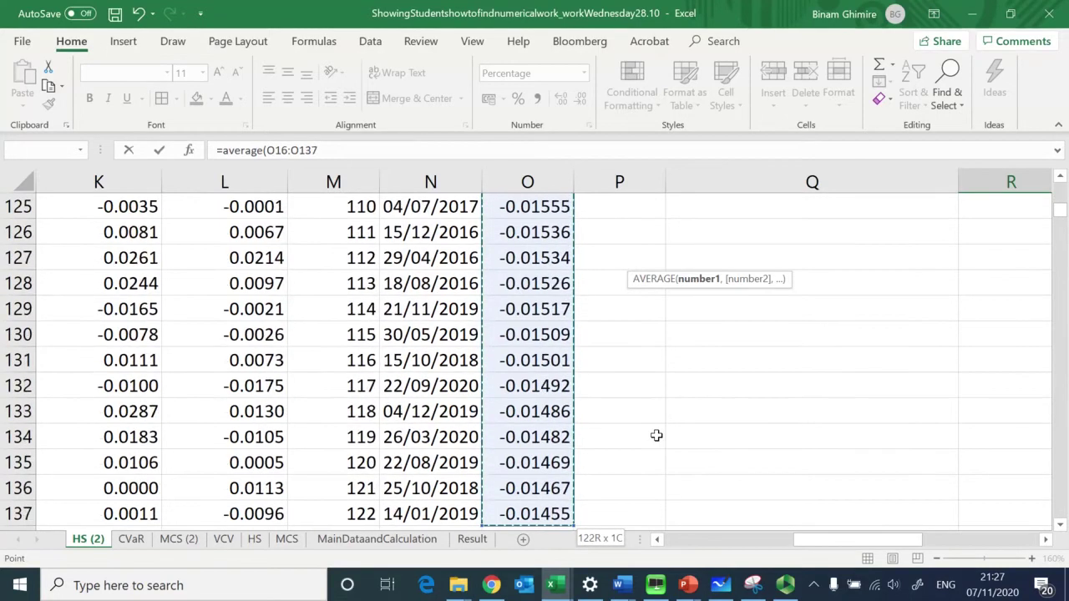
key(shift+Up)
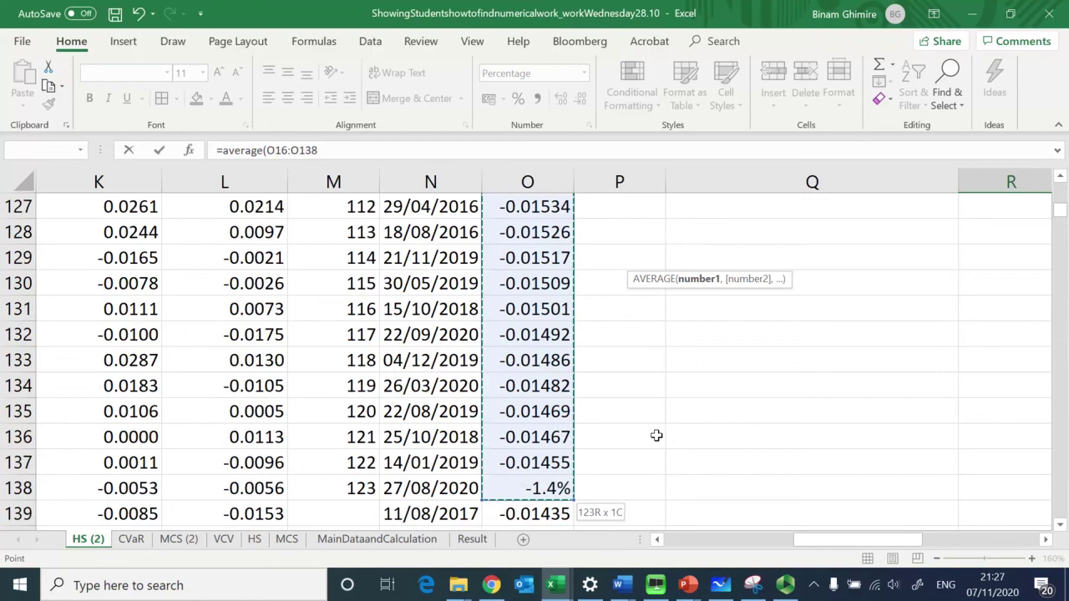
text())
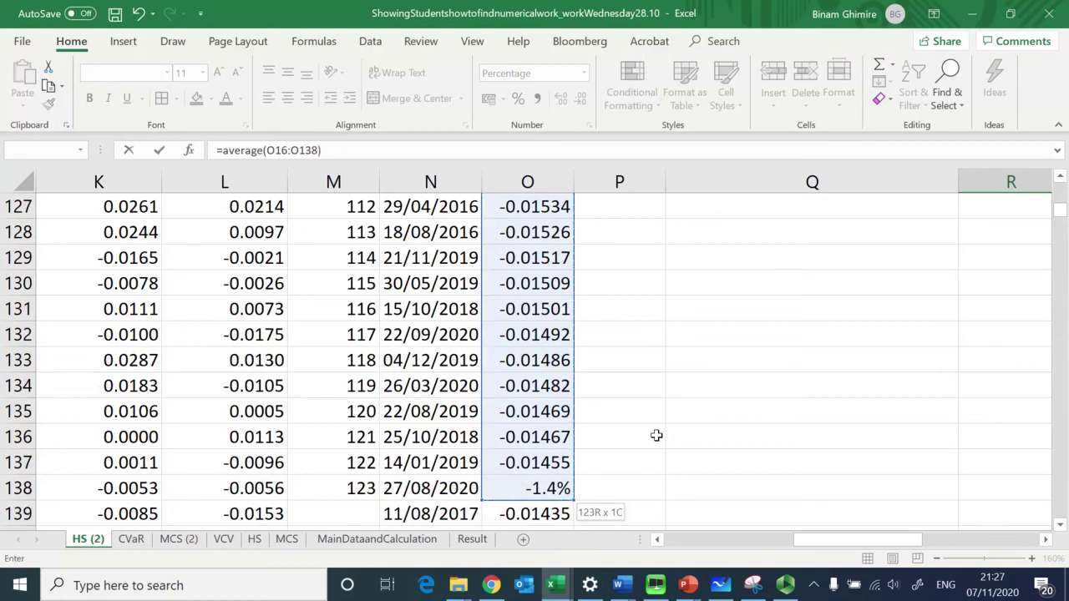
key(Escape)
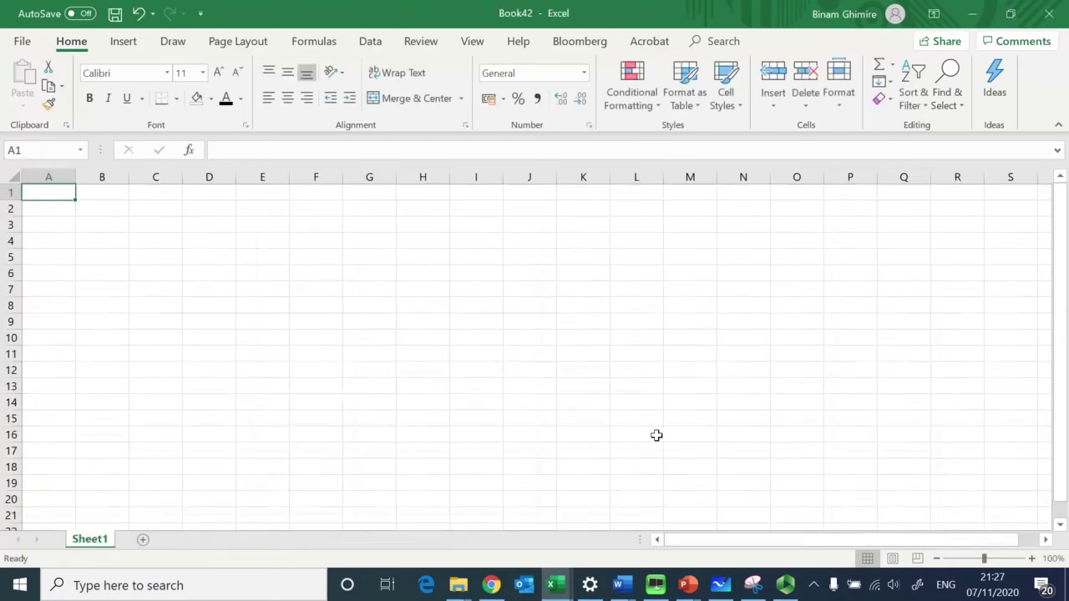
click(1049, 14)
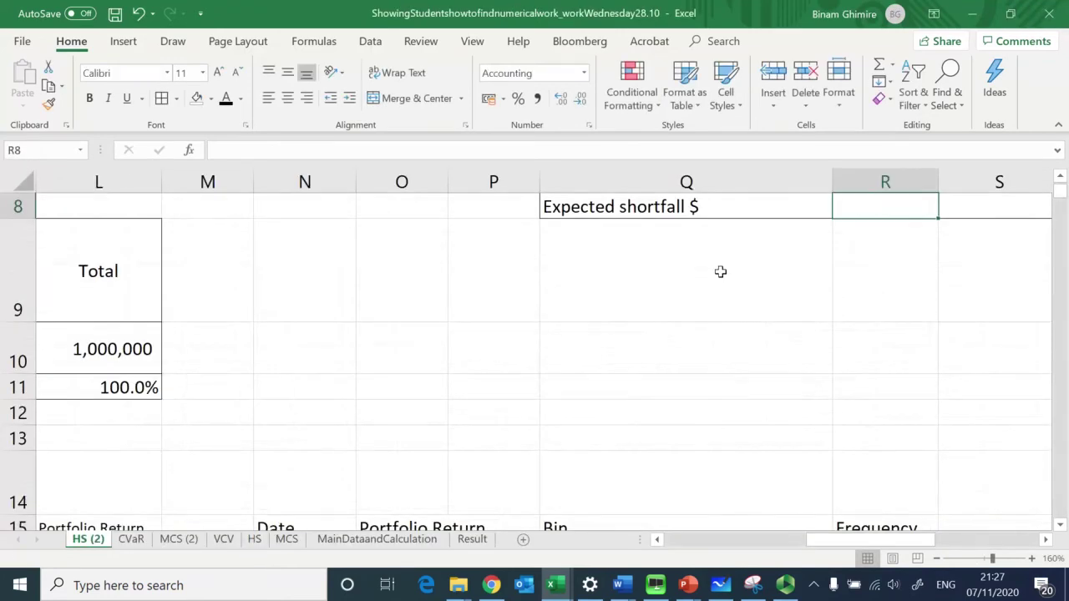
Step: Enter =1000000*R7 in R8 to compute Expected shortfall $ at the 90% confidence level
scroll(718, 274, up, 3)
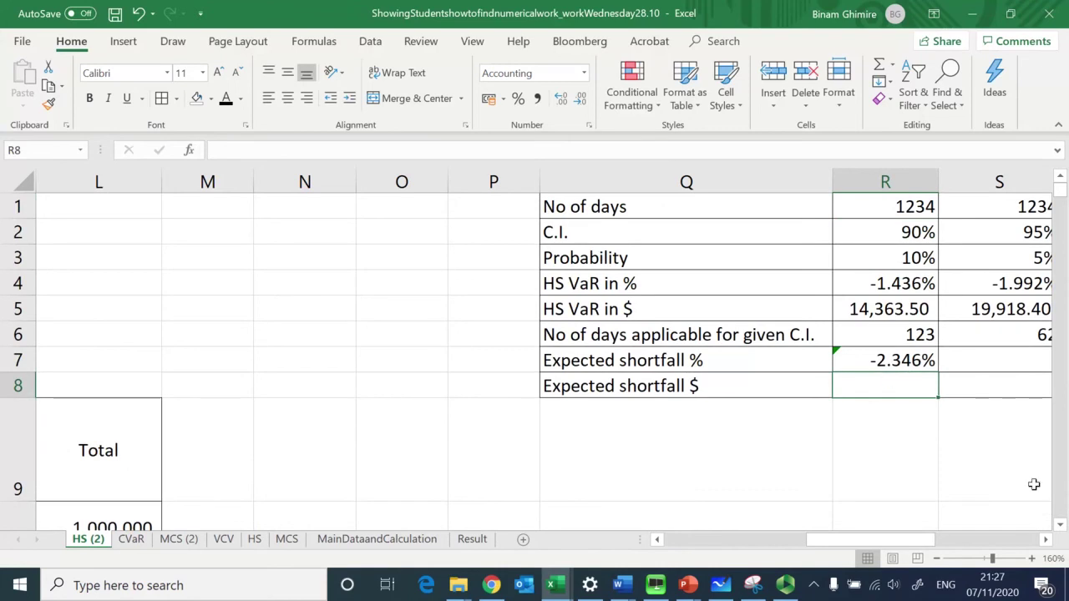
click(1045, 539)
click(1045, 539)
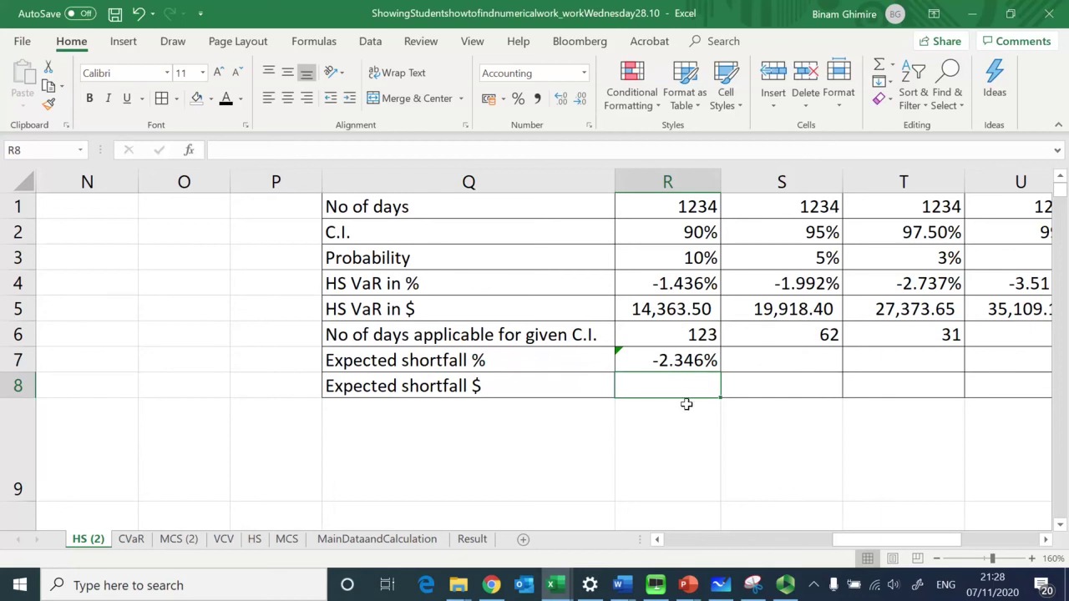
text(=)
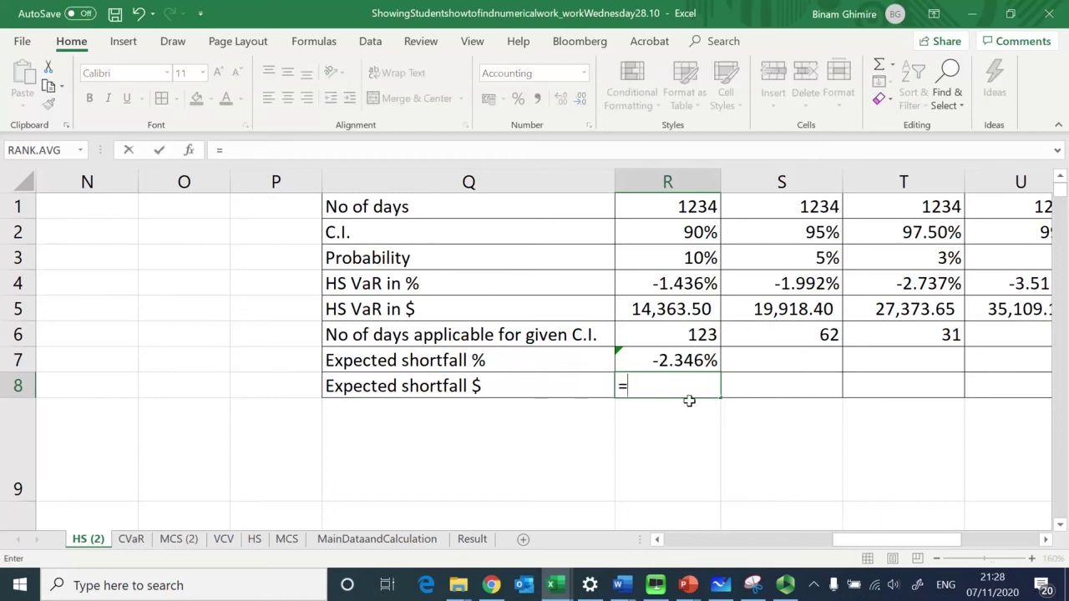
text(1000000)
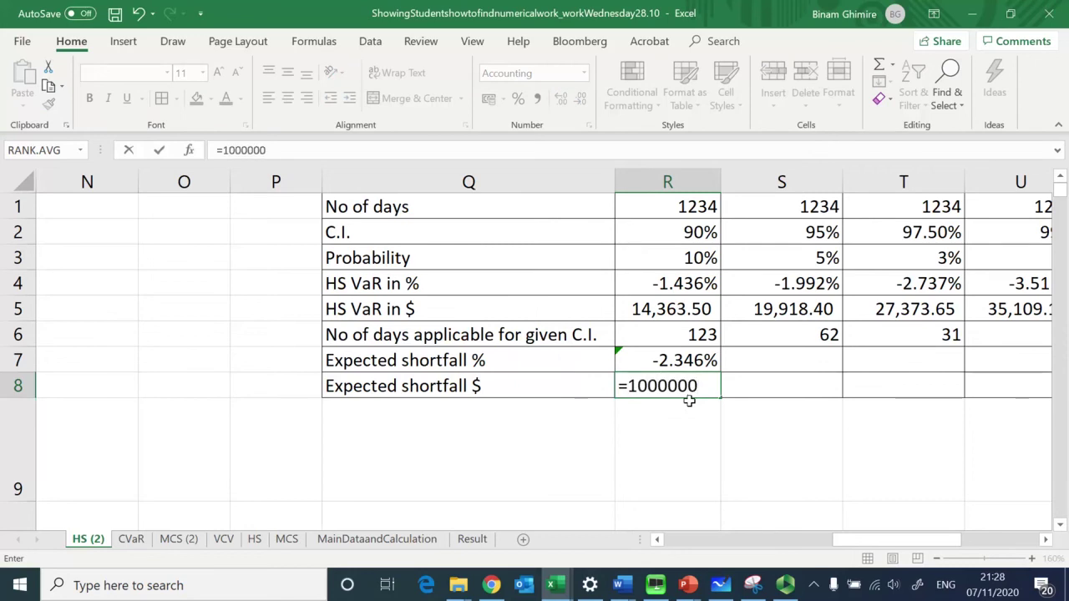
text(*)
key(Up)
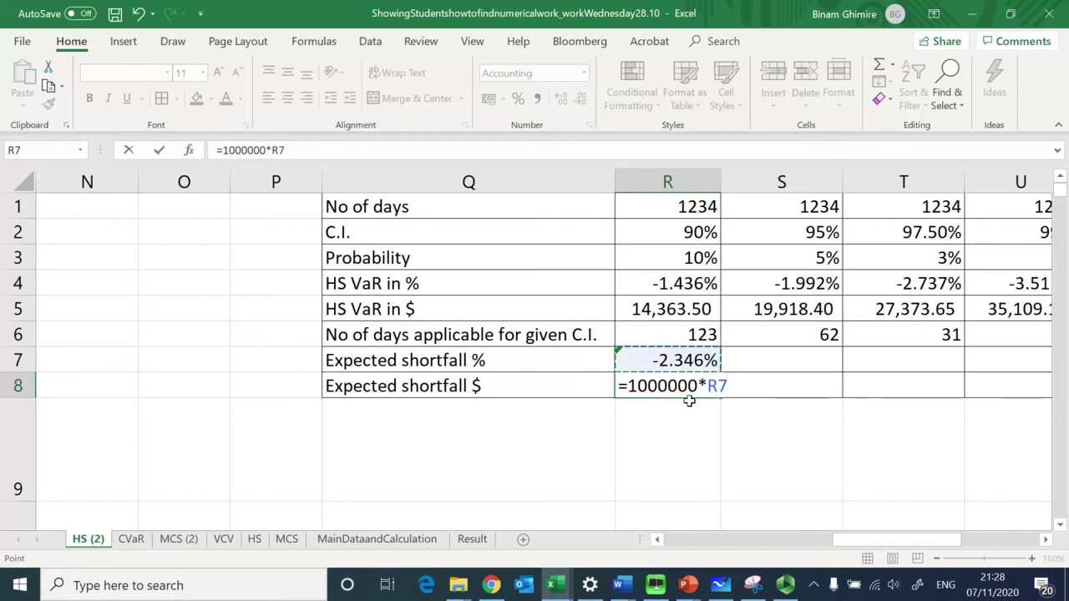
key(Return)
key(Up)
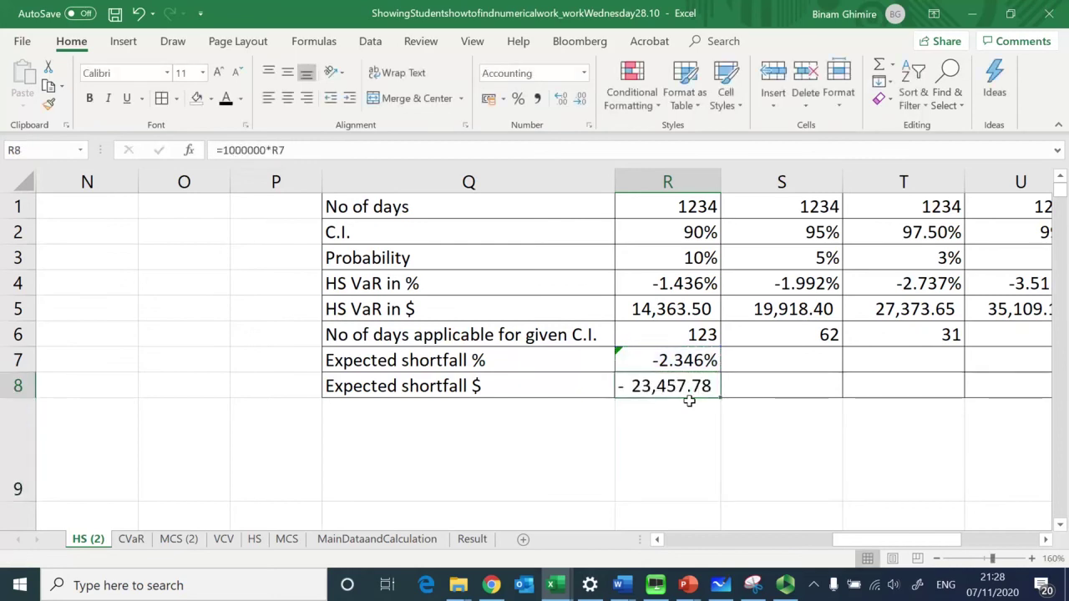
Step: Start an AVERAGE formula in S7 for the 95% Expected shortfall %, with its range beginning at the first sorted portfolio return in O16
key(Right)
key(Right)
key(Right)
key(Right)
key(Right)
key(Left)
key(Left)
key(Left)
key(Left)
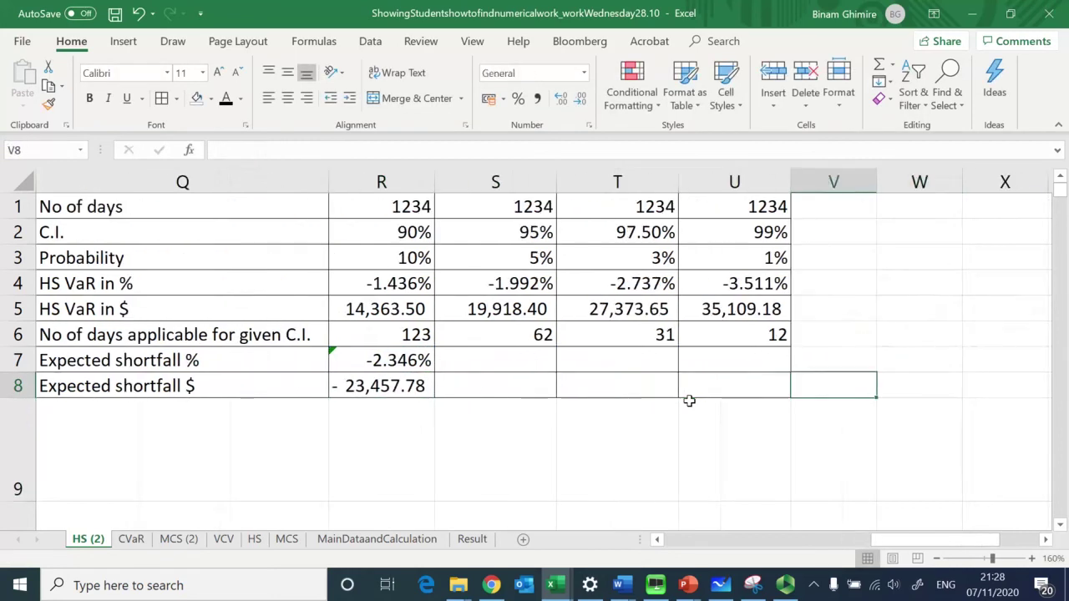
key(Left)
key(Up)
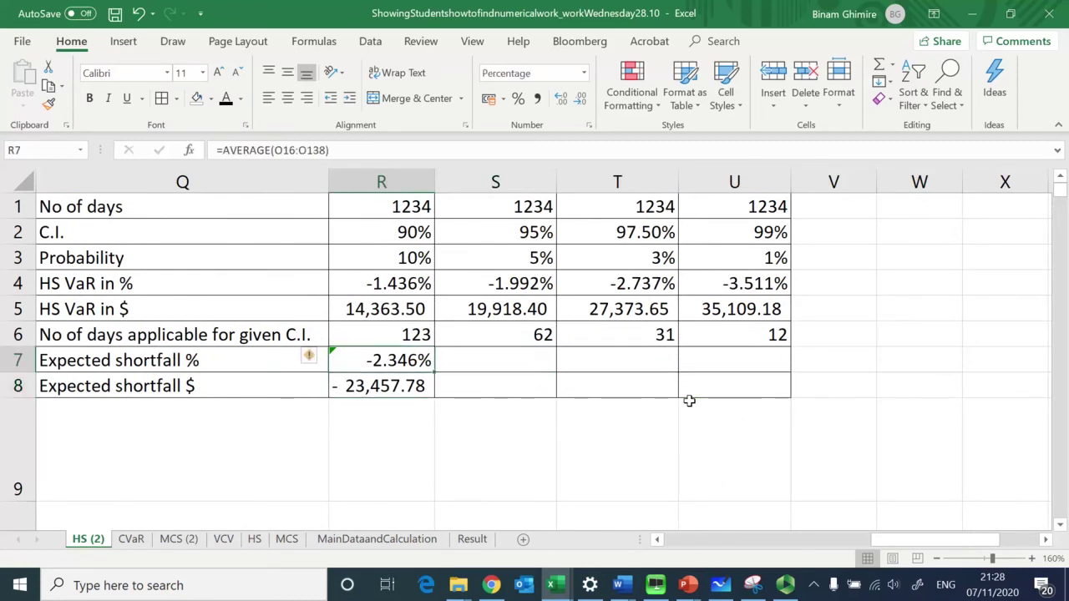
key(Right)
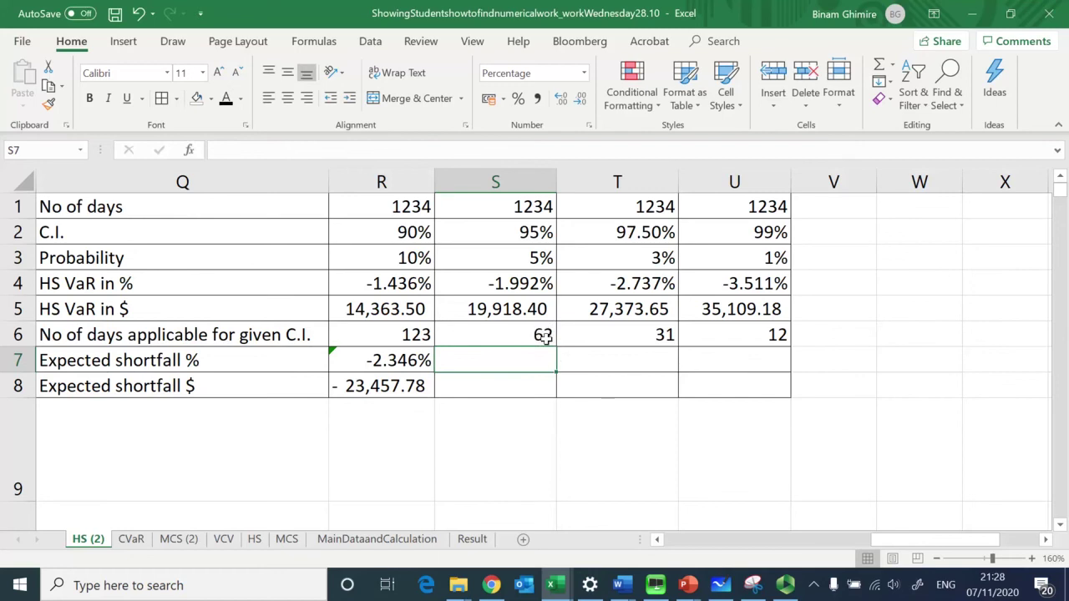
text(=av)
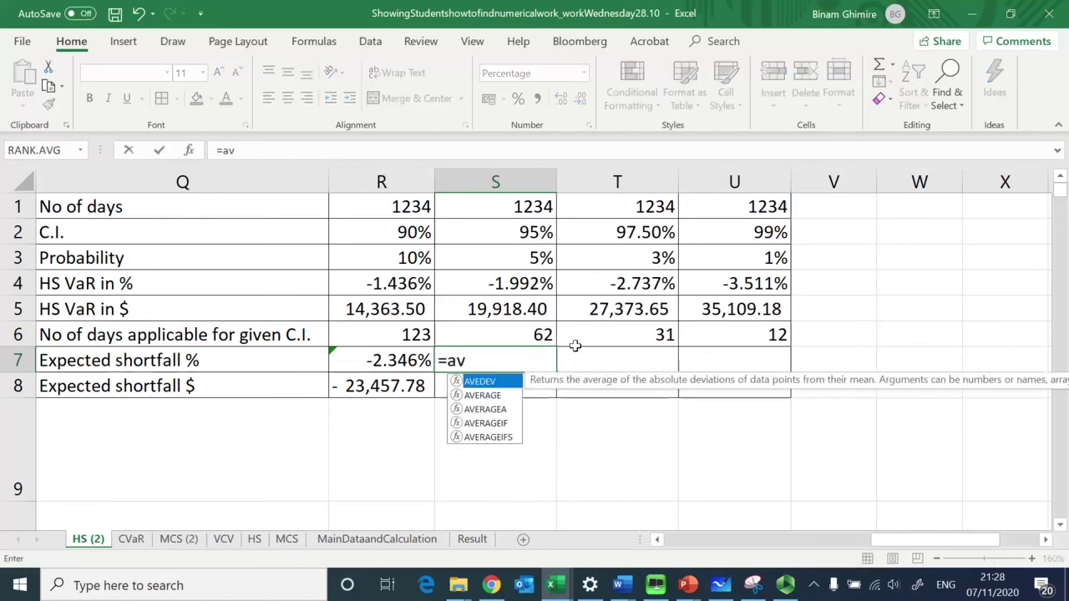
text(erage()
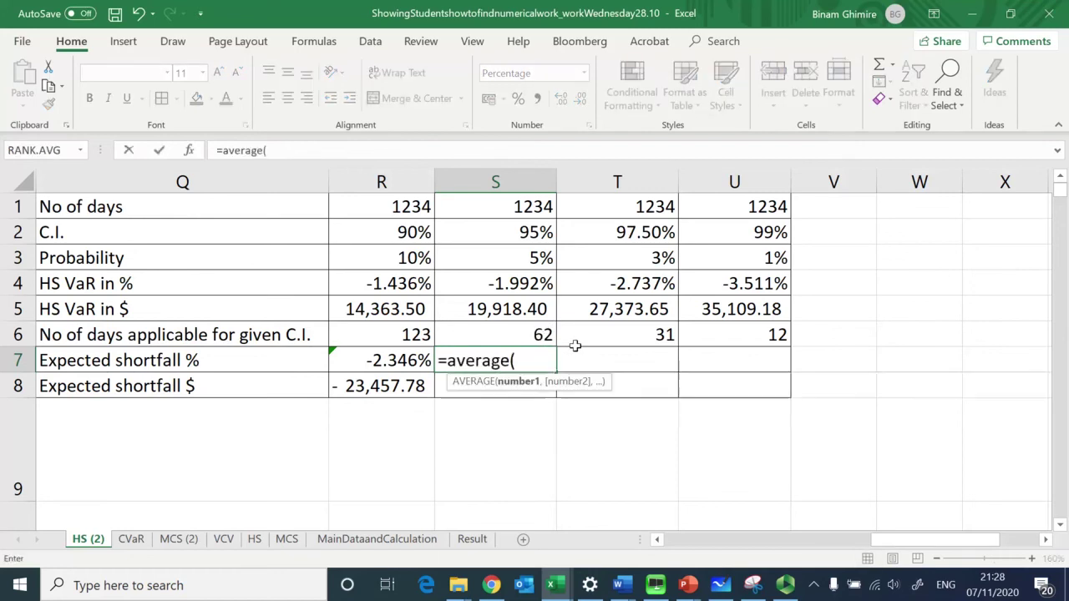
key(Left)
key(Left)
key(Left)
key(Left)
key(Left)
key(Left)
key(Left)
key(Left)
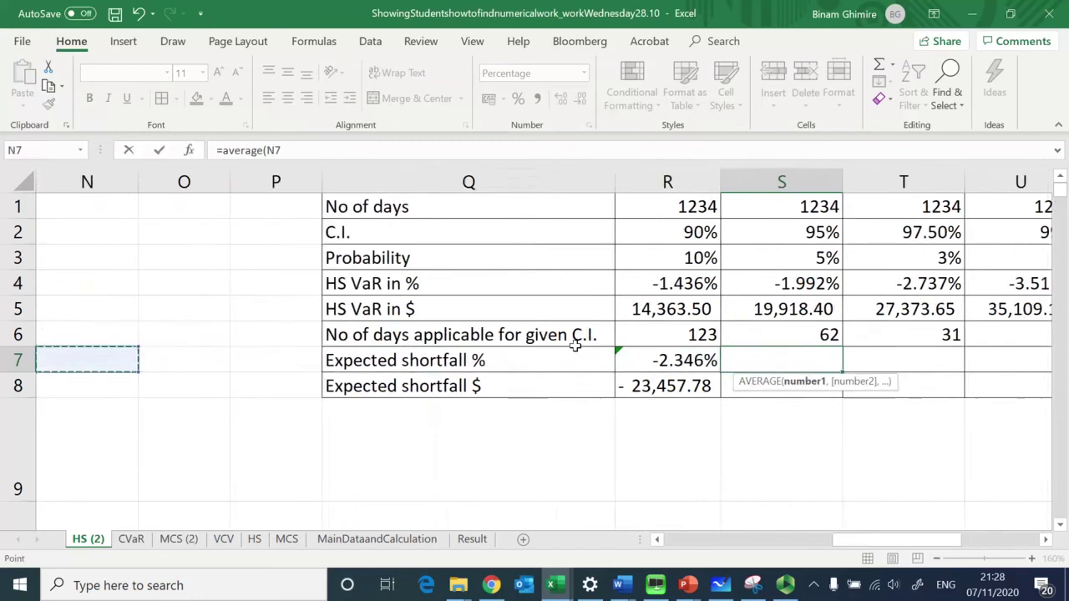
key(Right)
key(Right)
key(Right)
key(Right)
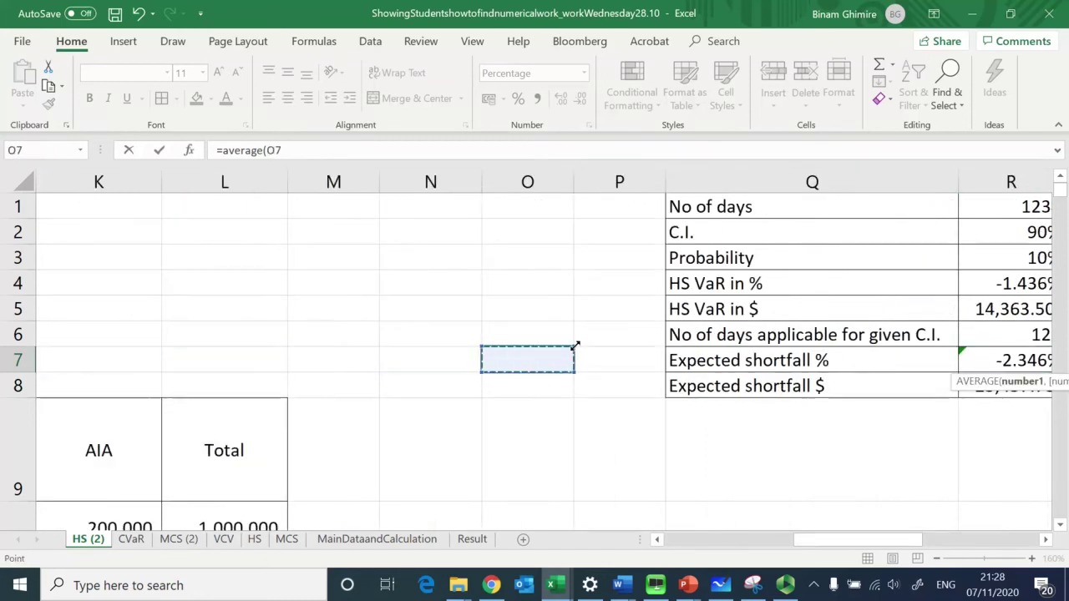
key(ctrl+Down)
key(Down)
key(Down)
key(Down)
key(Up)
key(Up)
Step: Extend the range through observation 62 to complete S7 as =AVERAGE(O16:O77), and close the stray blank workbook
key(shift+Down)
key(shift+Down)
key(shift+Down)
key(shift+Down)
key(shift+Down)
key(shift+Down)
key(shift+Down)
key(shift+Down)
key(shift+Down)
key(shift+Down)
key(shift+Down)
key(shift+Down)
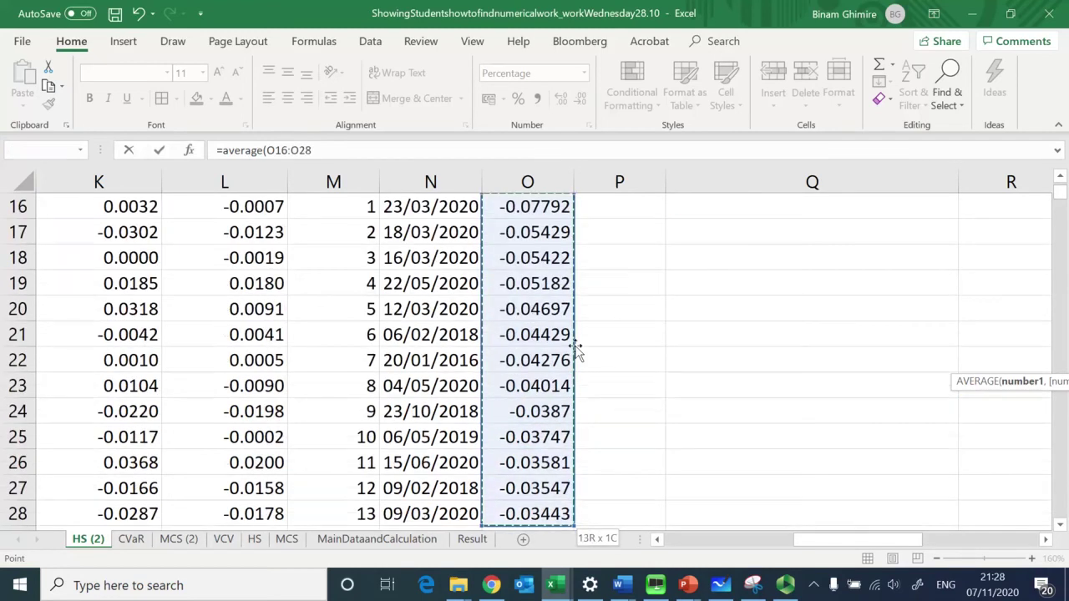
key(shift+Down)
key(shift+Down)
key(shift+Down)
key(shift+Down)
key(shift+Down)
key(shift+Down)
key(shift+Down)
key(shift+Down)
key(shift+Down)
key(shift+Down)
key(shift+Down)
key(shift+Down)
key(shift+Down)
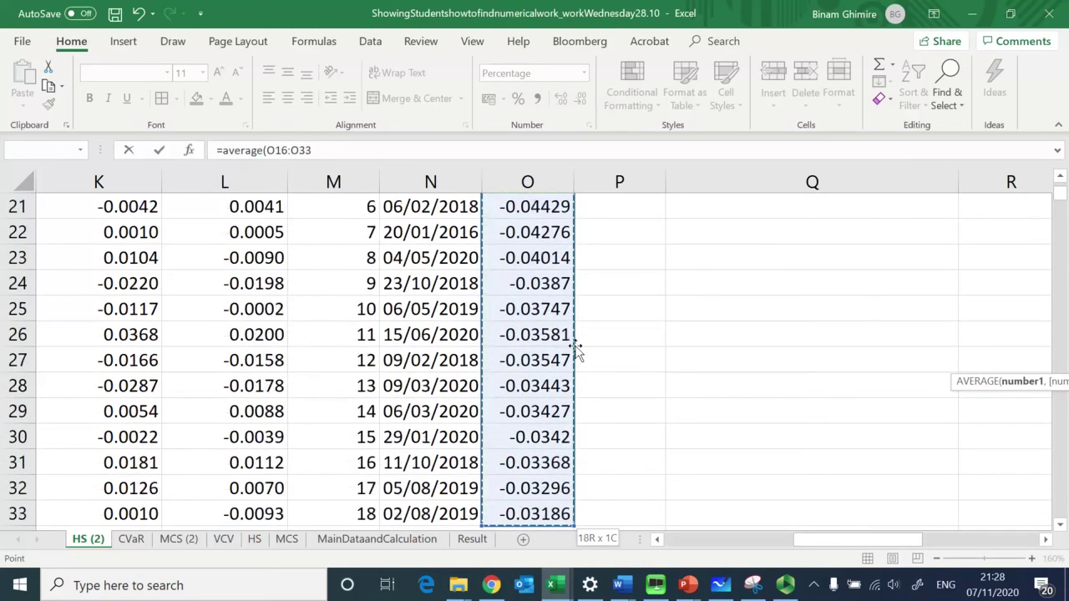
key(shift+Down)
key(shift+Down)
key(shift+Down)
key(shift+Down)
key(shift+Down)
key(shift+Down)
key(shift+Down)
key(shift+Down)
key(shift+Down)
key(shift+Down)
key(shift+Down)
key(shift+Down)
key(shift+Down)
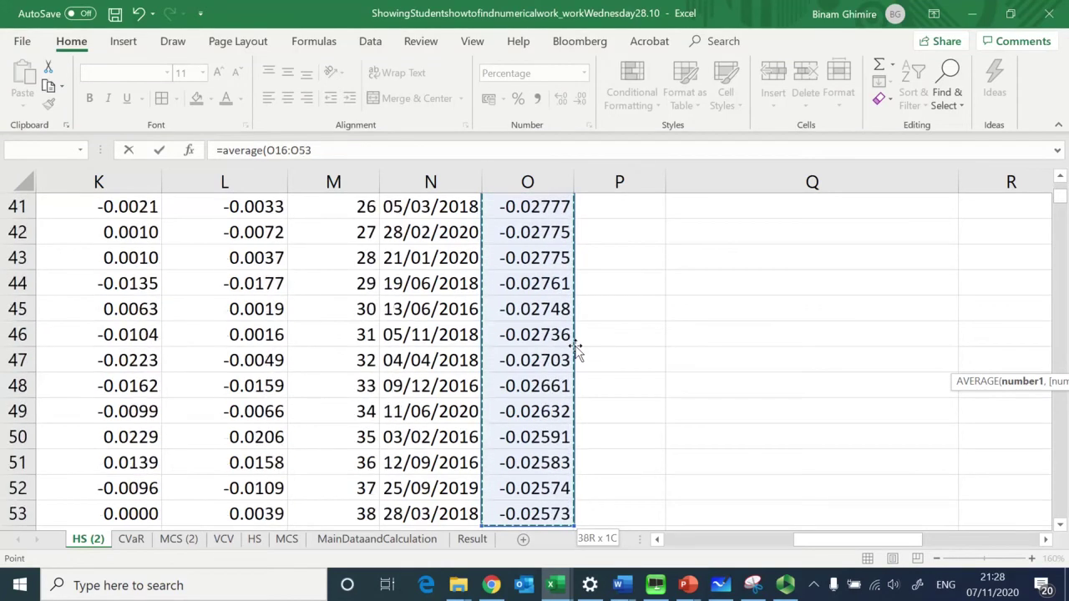
key(shift+Down)
key(shift+Down)
key(shift+Down)
key(shift+Down)
key(shift+Down)
key(shift+Down)
key(shift+Down)
key(shift+Down)
key(shift+Down)
key(shift+Down)
key(shift+Down)
key(shift+Down)
key(shift+Down)
key(shift+Down)
key(shift+Down)
key(shift+Down)
key(shift+Down)
key(shift+Down)
key(shift+Down)
key(shift+Down)
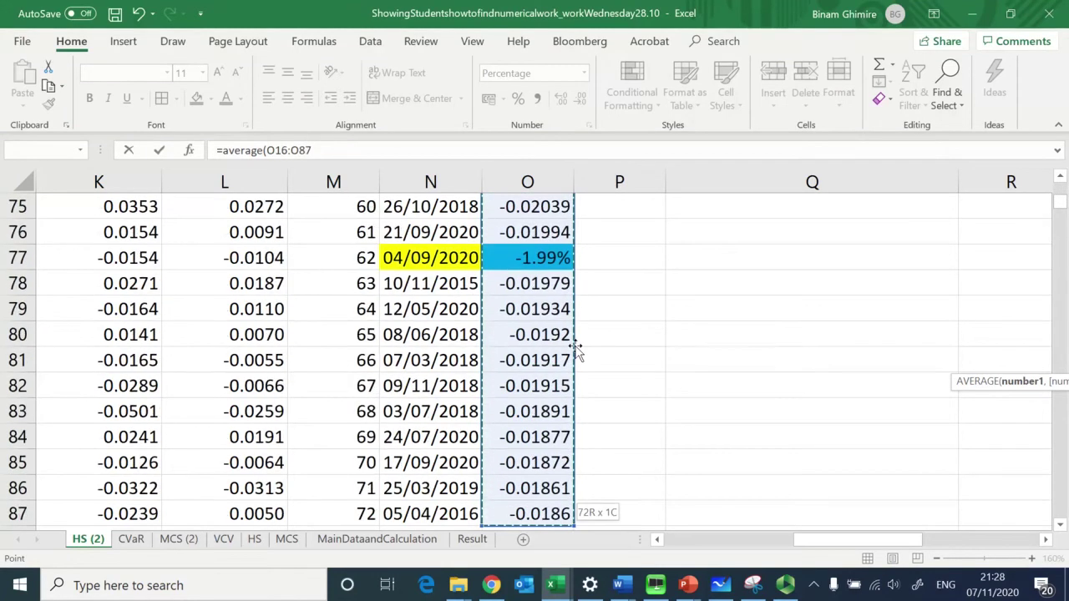
key(shift+Up)
key(shift+Up)
key(shift+Up)
key(shift+Up)
key(shift+Up)
key(shift+Up)
key(shift+Up)
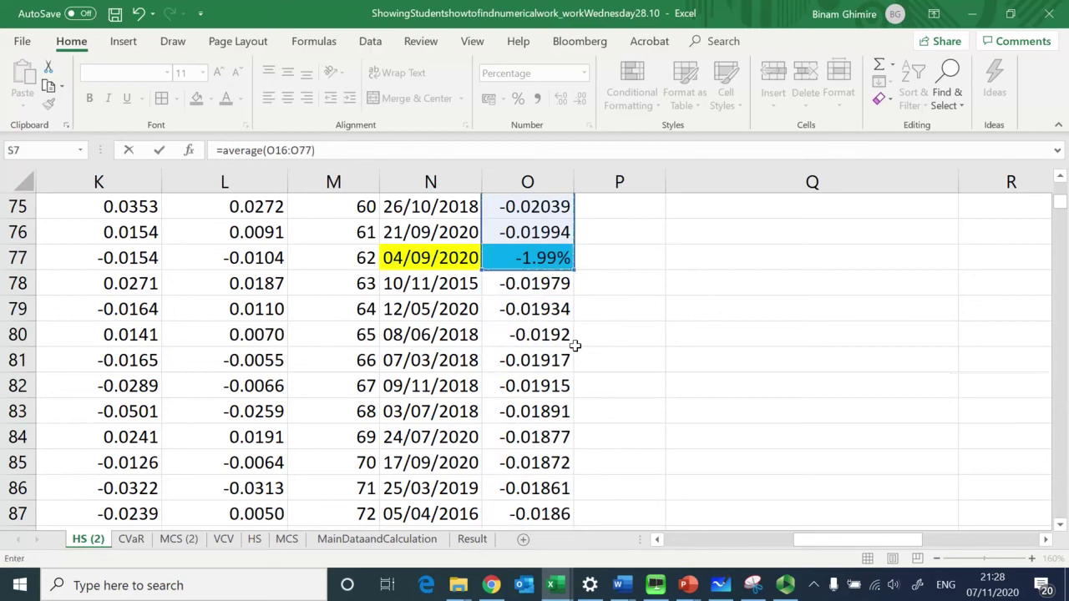
key(Escape)
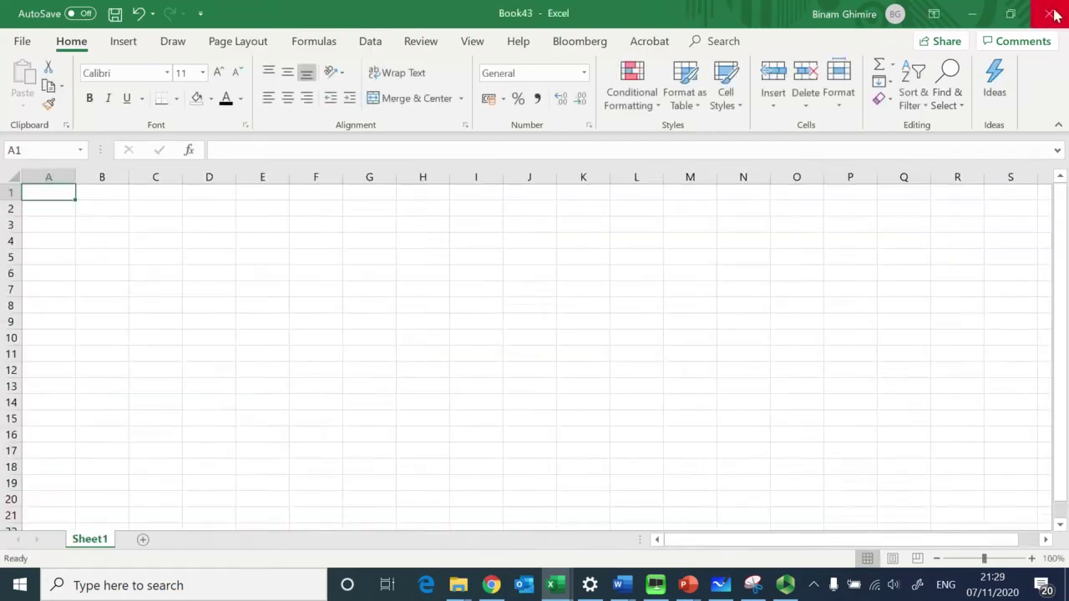
key(ctrl+w)
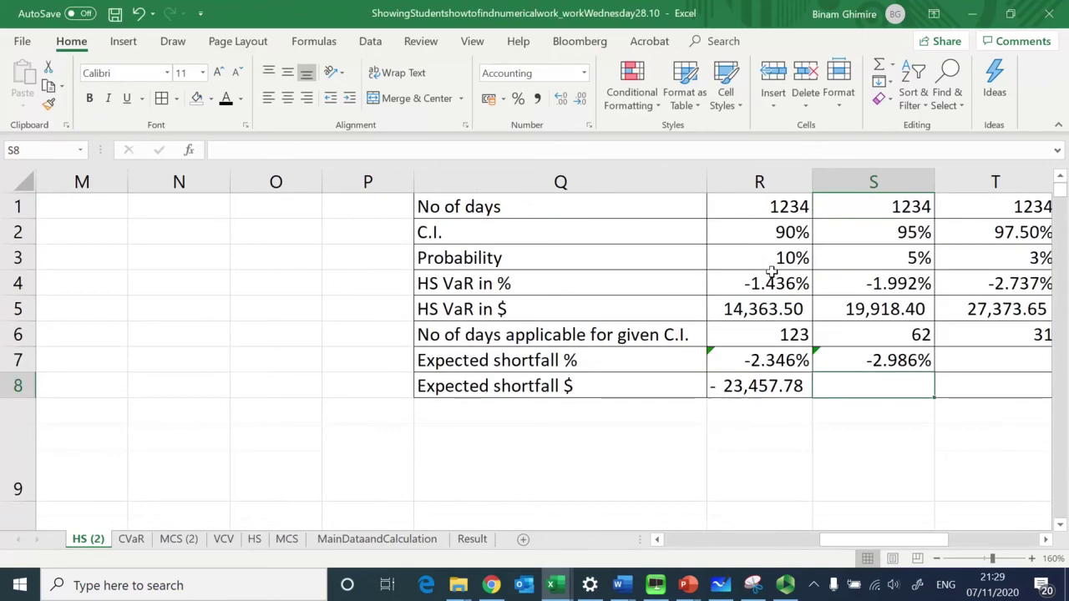
Step: Start an AVERAGE formula in T7 for the 97.50% Expected shortfall %, with its range beginning at O16
click(892, 359)
click(936, 355)
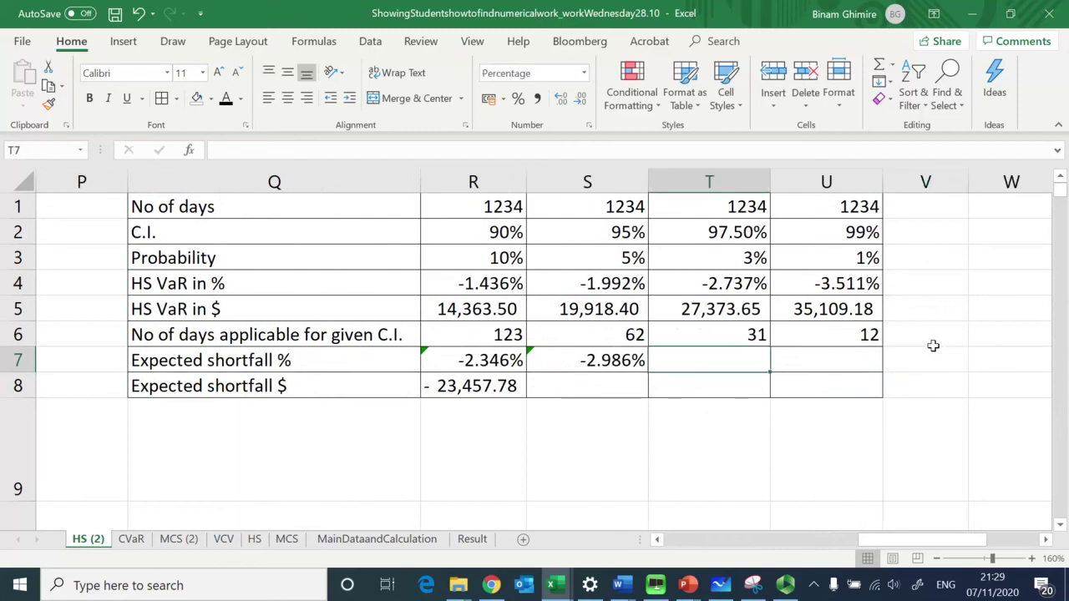
text(=av)
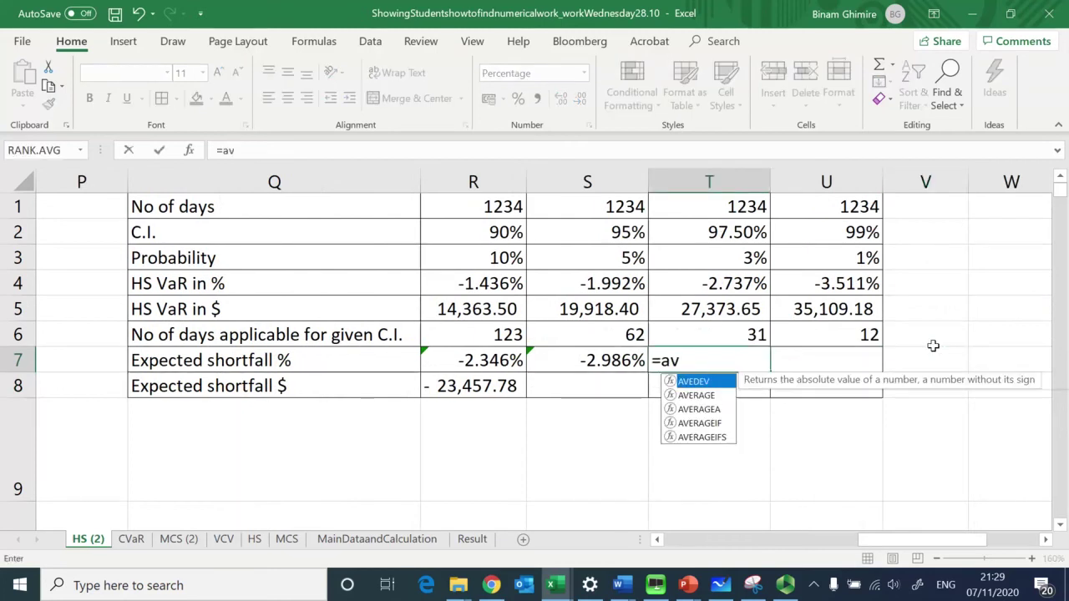
text(erage()
key(Left)
key(Left)
key(Left)
key(Left)
key(Left)
key(Left)
key(Left)
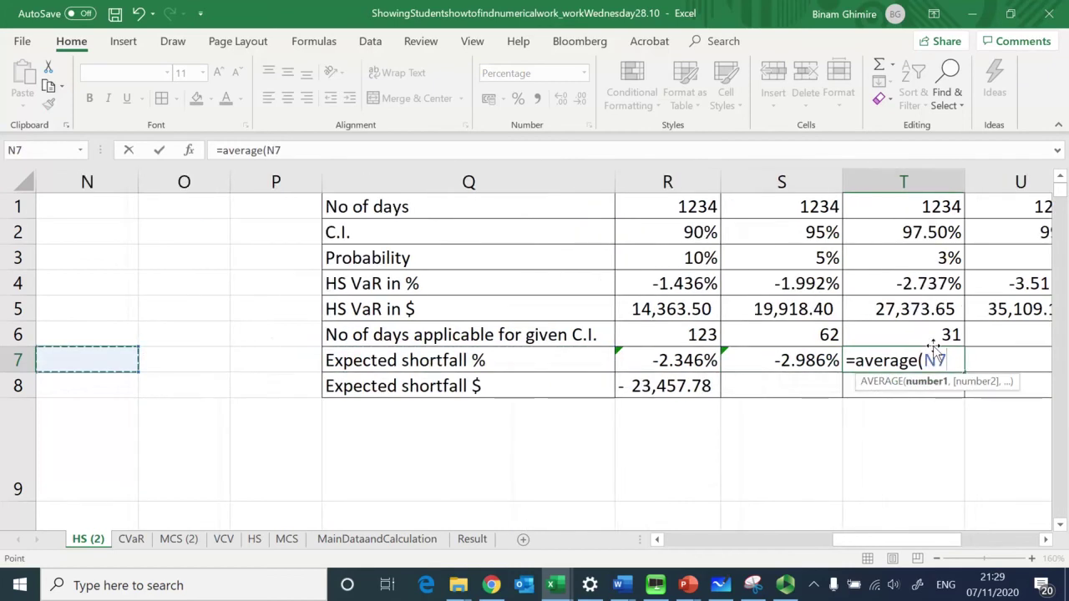
key(ctrl+Down)
key(Right)
key(Right)
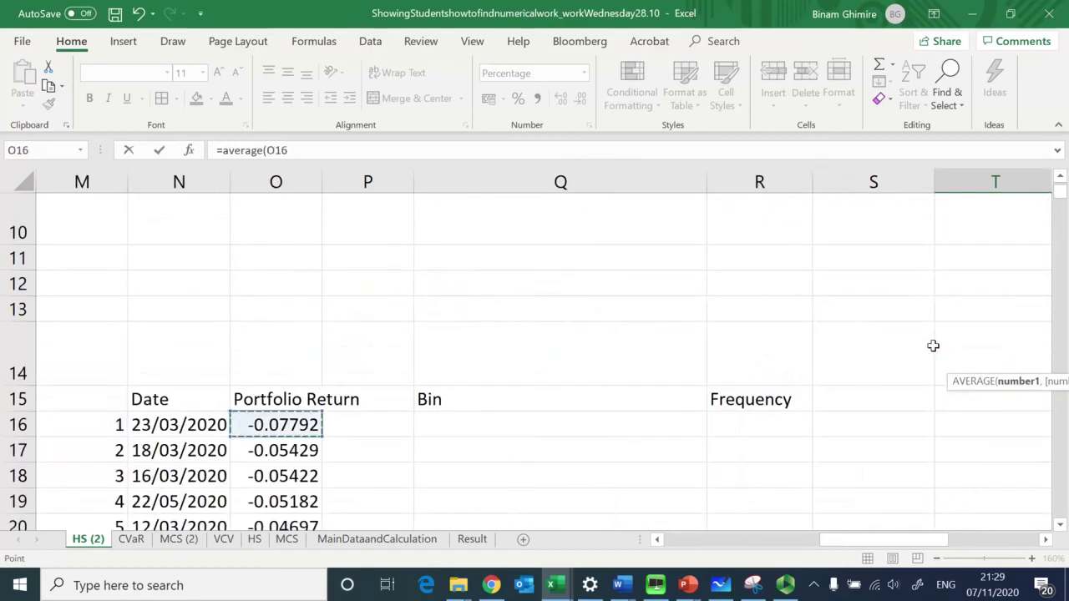
Step: Extend the range through observation 31 to complete T7 as the average of O16:O46, and return to the summary table
key(shift+Down)
key(shift+Down)
key(shift+Down)
key(shift+Down)
key(shift+Down)
key(shift+Down)
key(shift+Down)
key(shift+Down)
key(shift+Down)
key(shift+Down)
key(shift+Down)
key(shift+Down)
key(shift+Down)
key(shift+Down)
key(shift+Down)
key(shift+Down)
key(shift+Down)
key(shift+Down)
key(shift+Down)
key(shift+Down)
key(shift+Down)
key(shift+Down)
key(shift+Down)
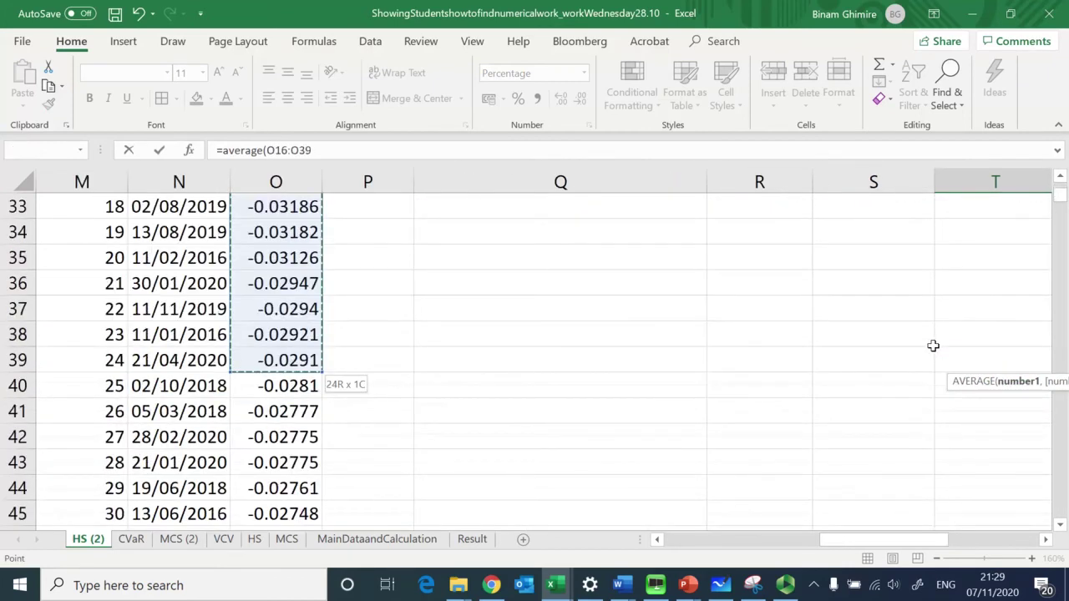
key(shift+Down)
key(shift+Down)
key(shift+Down)
key(shift+Down)
key(shift+Down)
key(shift+Down)
key(shift+Down)
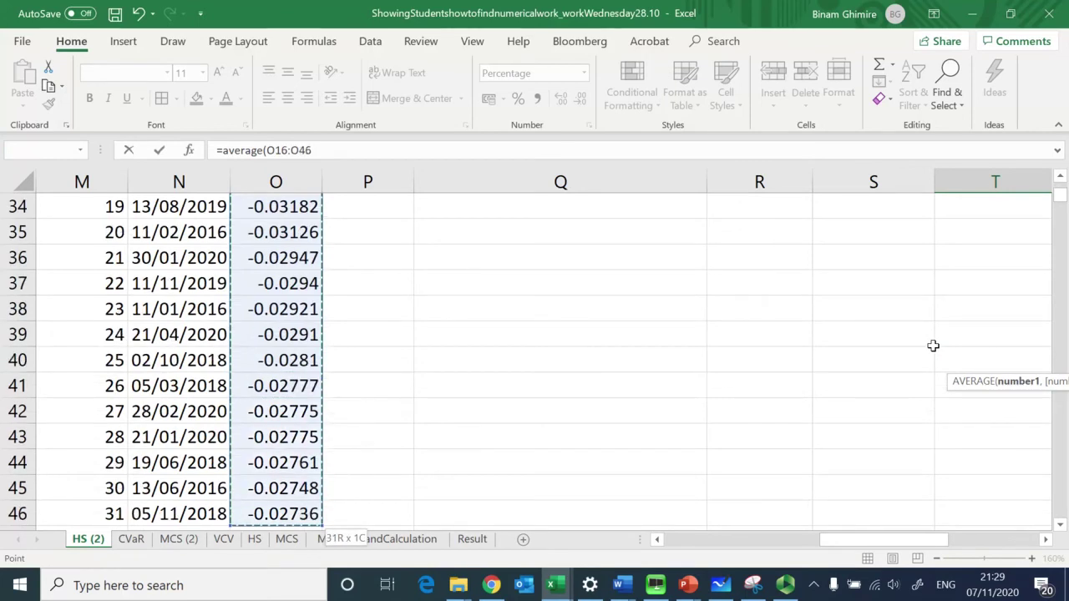
key(Escape)
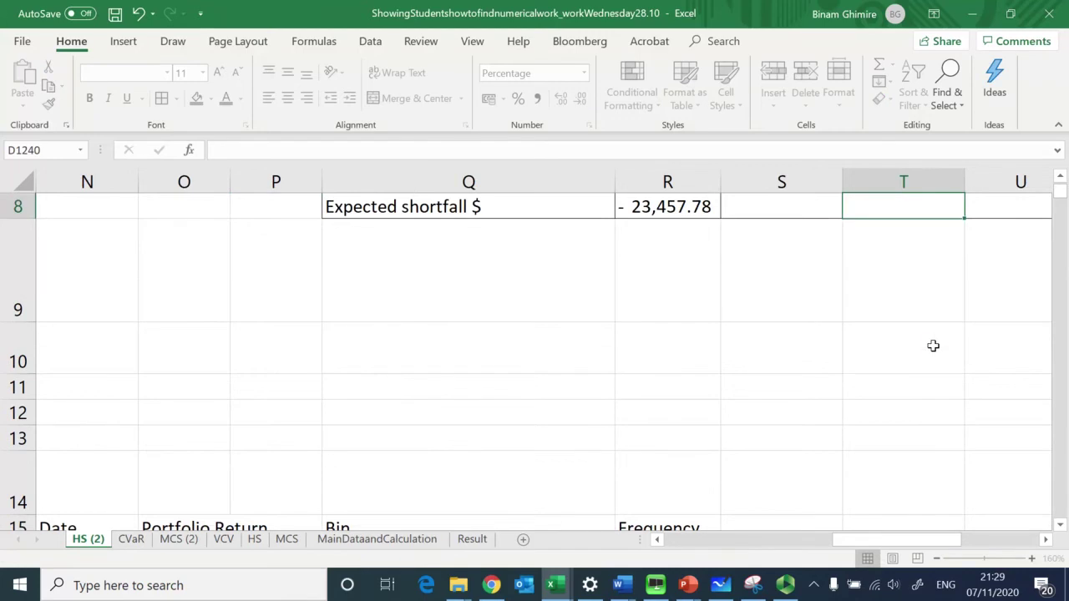
click(1050, 13)
key(Up)
key(Up)
key(Right)
key(Right)
key(Right)
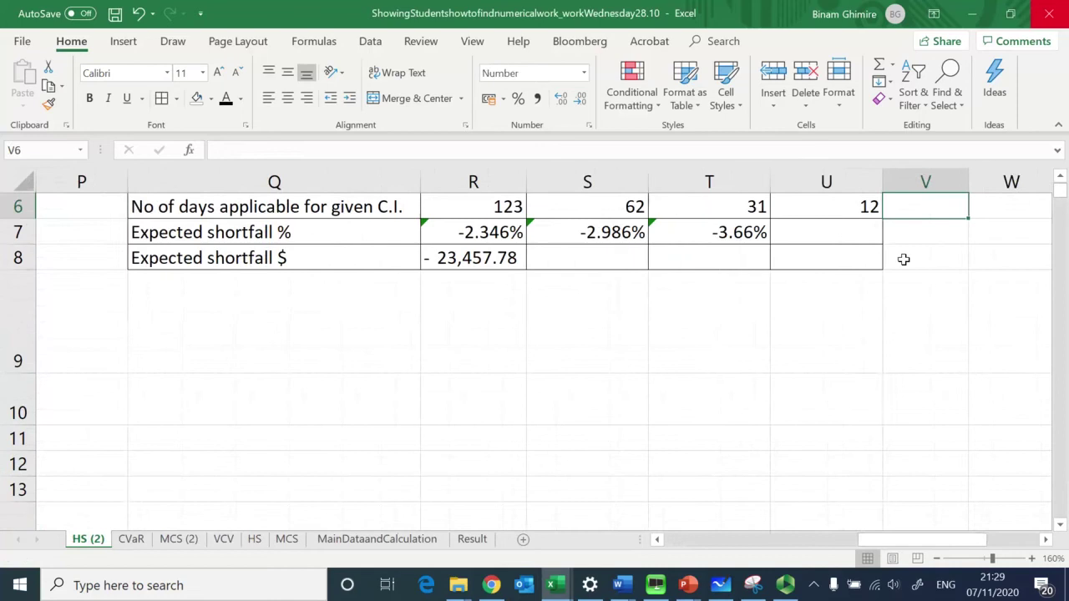
Step: Start an AVERAGE formula in U7 for the 99% Expected shortfall %
key(Left)
key(Left)
key(Down)
text(=a)
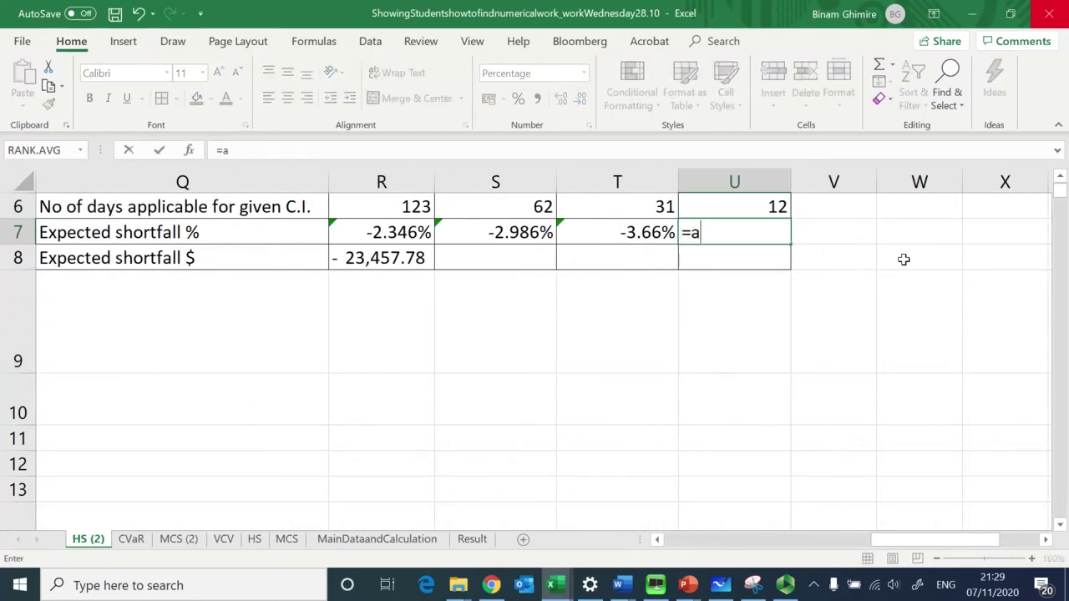
text(verage)
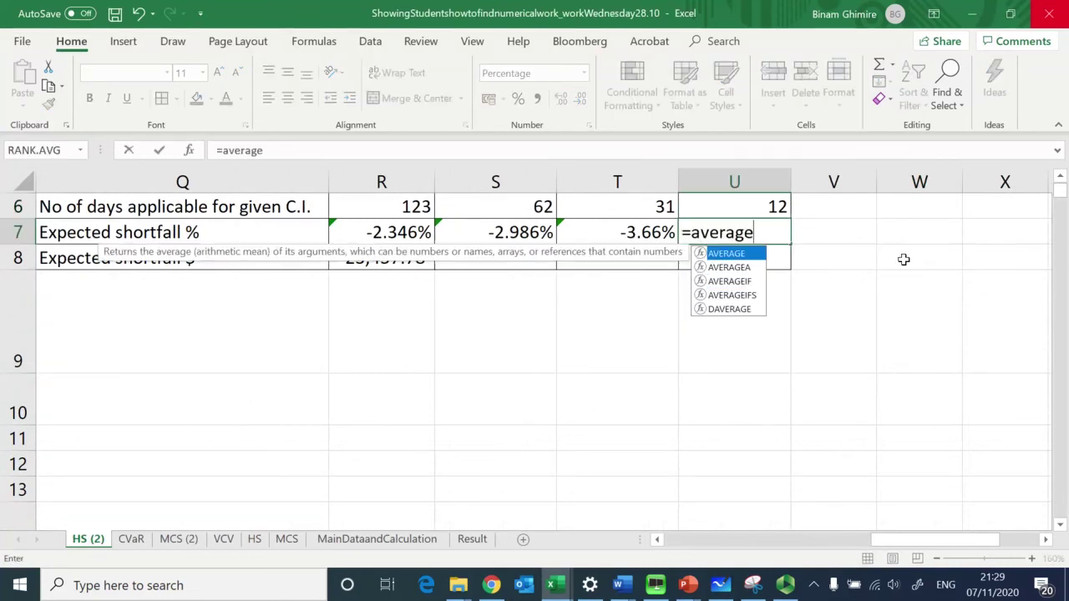
text(()
Step: Set the range to observations 1 through 12 to complete U7 as =AVERAGE(O16:O27), and close the stray workbook
key(Down)
key(Down)
key(Down)
key(Down)
key(Left)
key(Left)
key(Left)
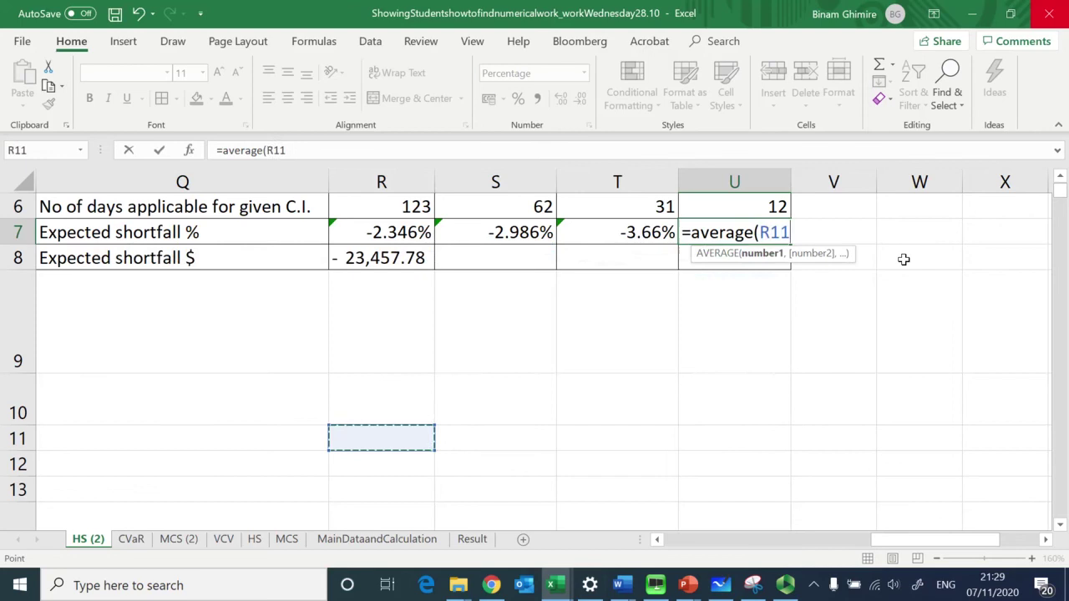
key(Left)
key(Left)
key(Left)
key(Left)
key(Left)
key(Left)
key(Left)
key(Left)
key(Left)
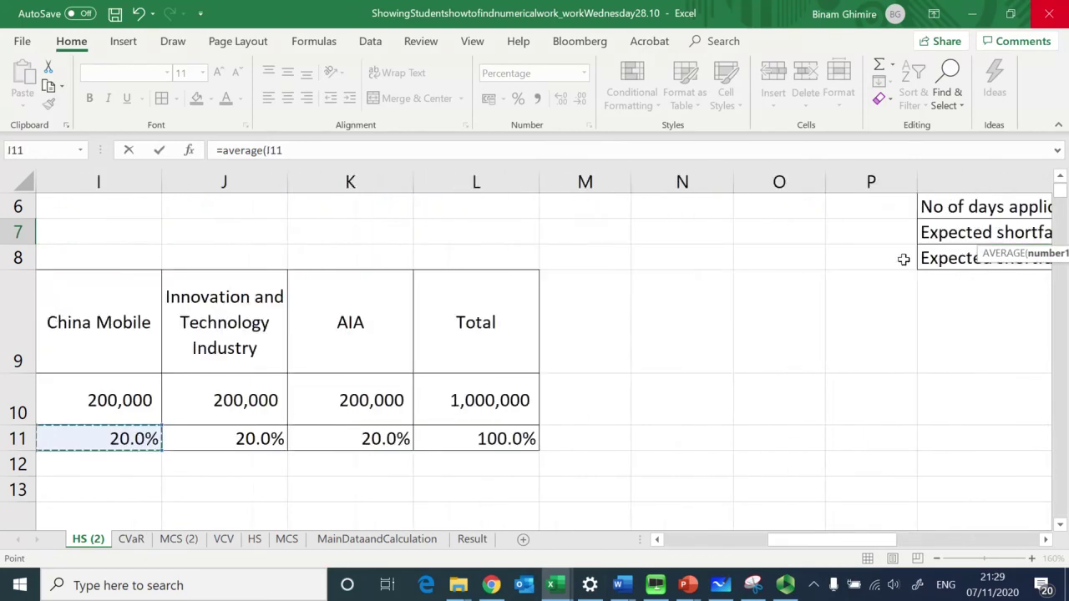
key(Down)
key(Down)
key(Down)
key(Down)
key(Down)
key(Down)
key(Down)
key(Down)
key(Down)
key(Down)
key(Down)
key(Down)
key(Down)
key(Down)
key(Down)
key(Right)
key(Right)
key(Right)
key(Right)
key(Right)
key(Right)
key(Down)
key(shift+Up)
key(shift+Up)
key(shift+Up)
key(shift+Up)
key(shift+Up)
key(shift+Up)
key(shift+Up)
key(shift+Up)
key(shift+Up)
key(shift+Up)
key(shift+Up)
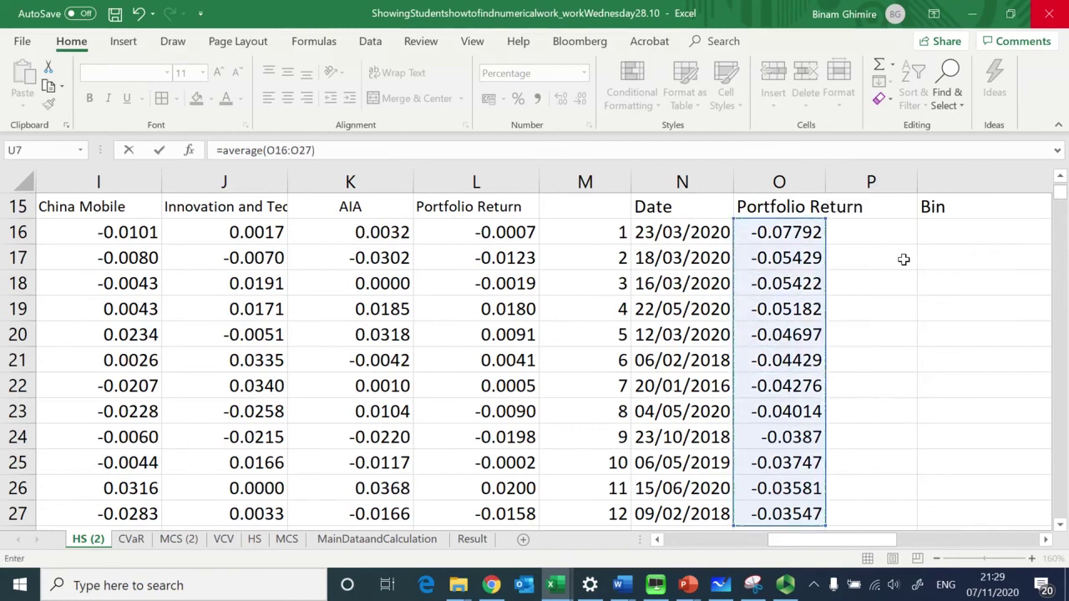
key(Escape)
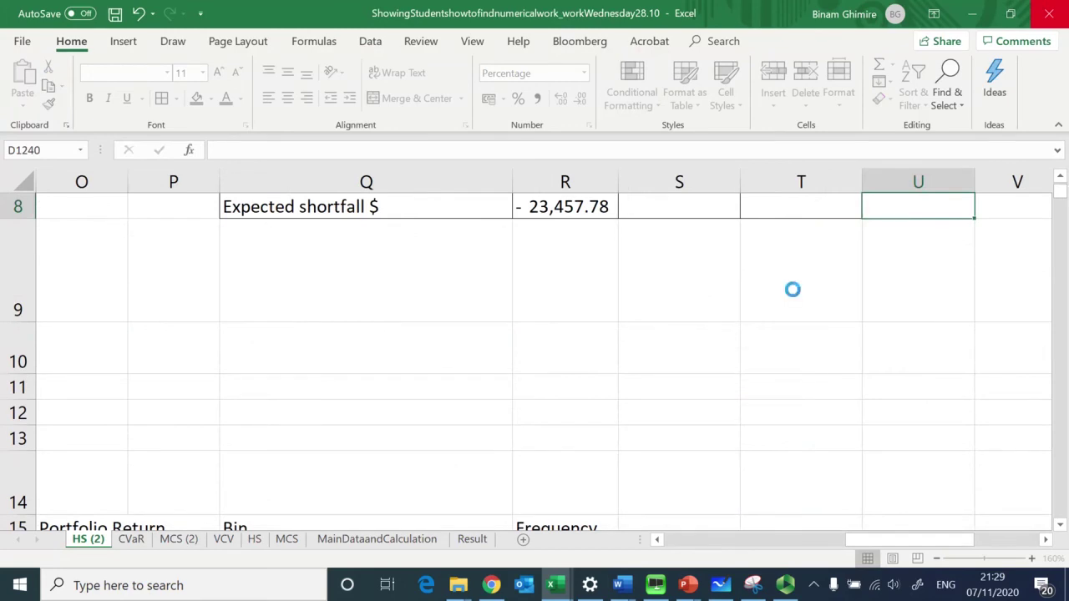
click(1049, 14)
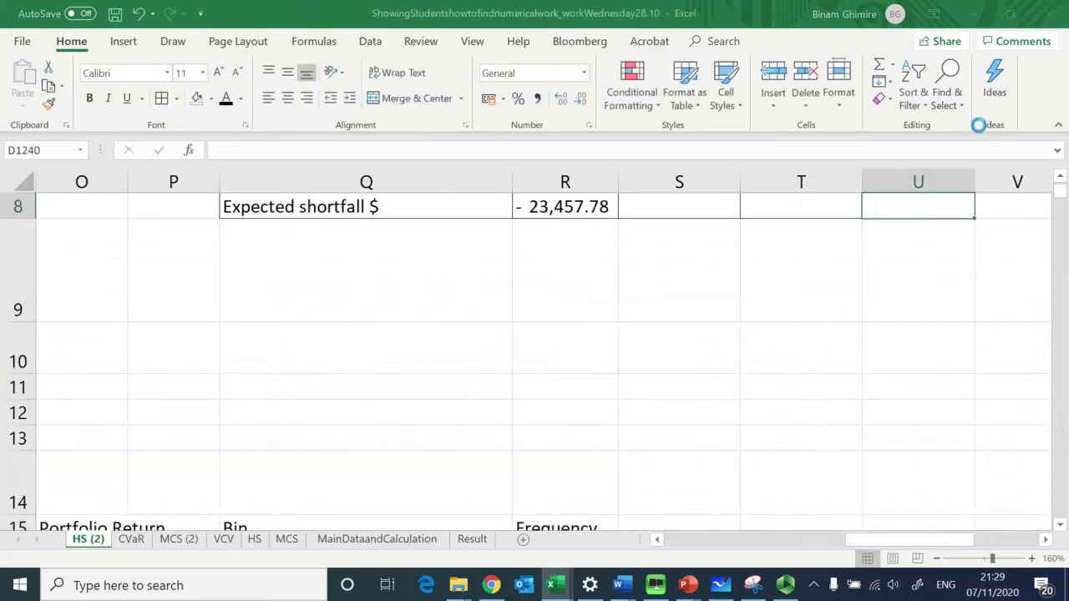
Step: Fill the Expected shortfall $ formula from R8 across to U8
click(589, 361)
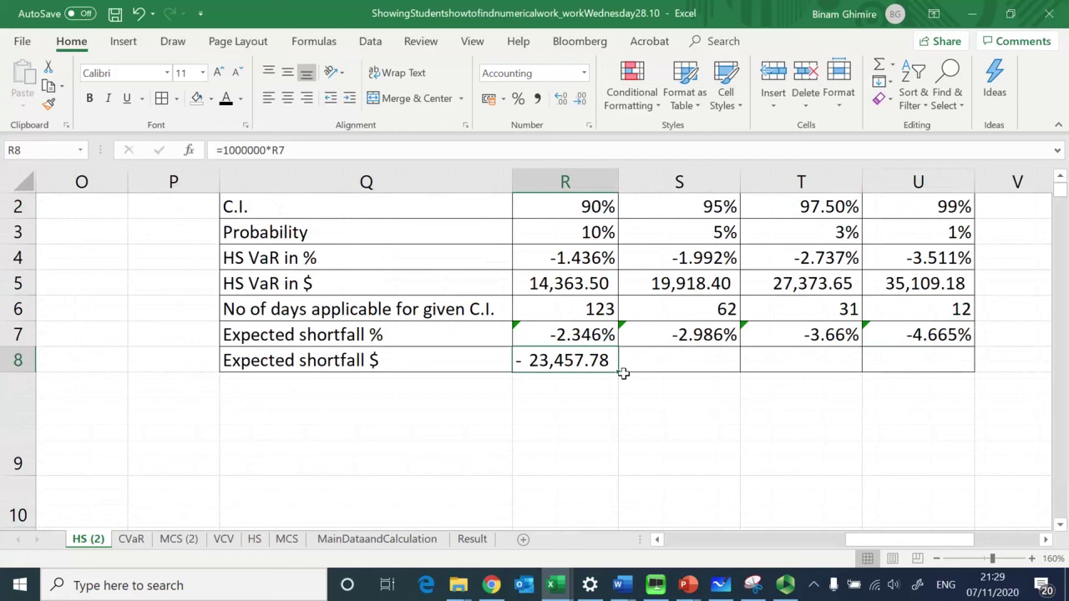
drag(618, 375, 929, 357)
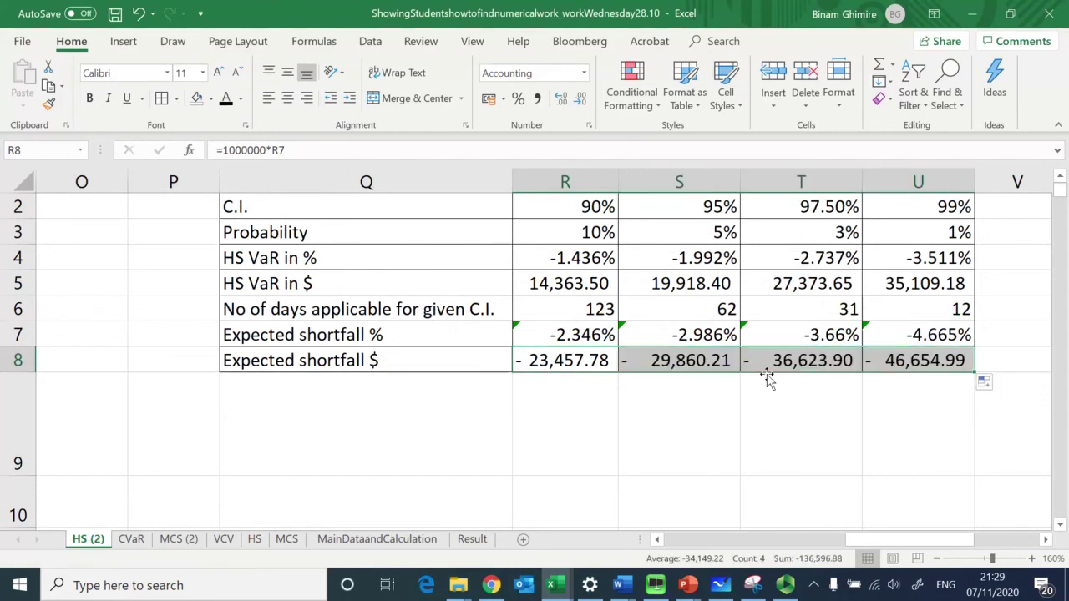
Step: Highlight the 95% confidence level in S2 and its HS VaR in $ in S5 with yellow fill
drag(701, 211, 711, 351)
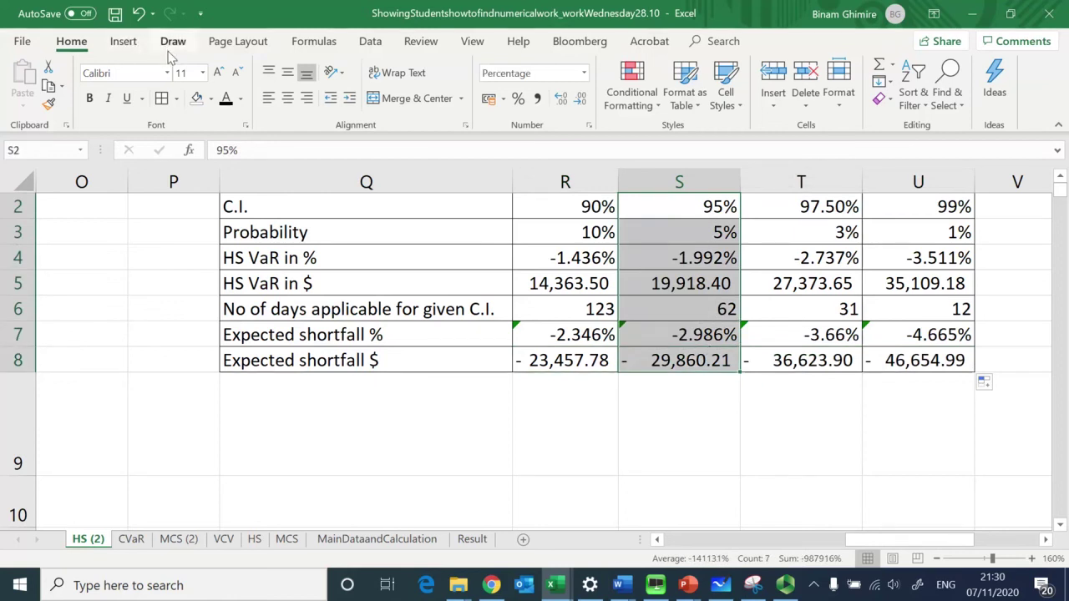
click(663, 442)
click(685, 210)
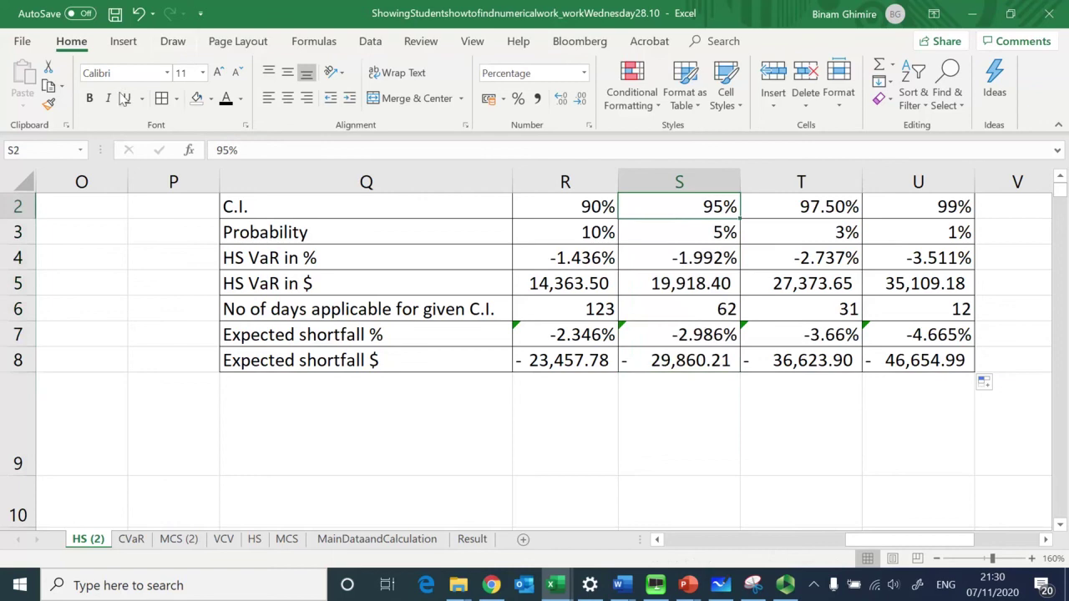
click(209, 98)
click(235, 224)
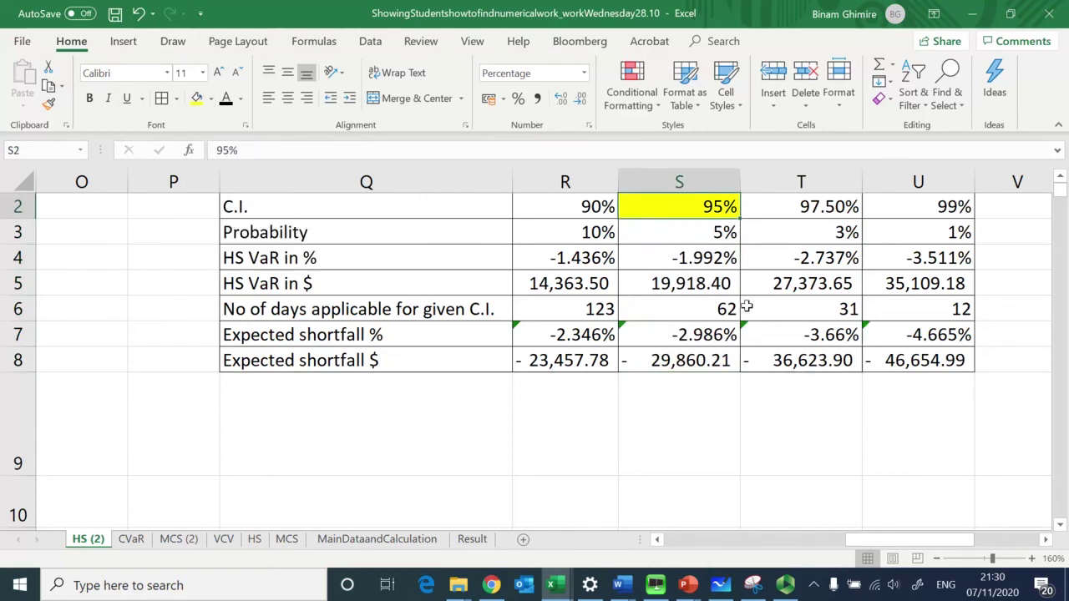
click(693, 284)
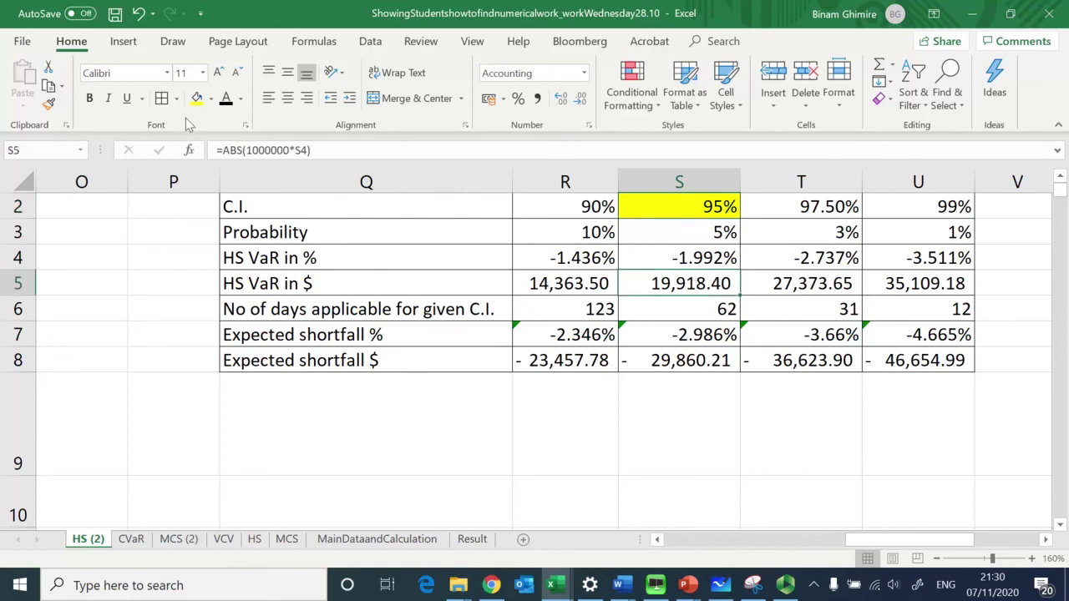
click(196, 100)
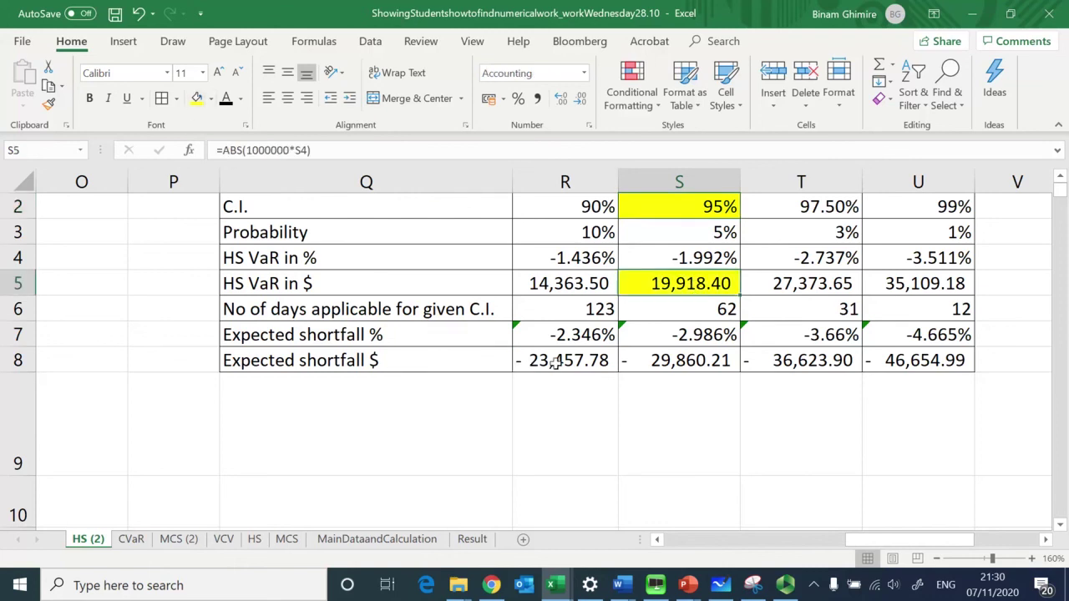
Step: Make the Expected shortfall $ absolute by changing R8 to =ABS(1000000*R7), and copy the formula across to U8
click(555, 360)
key(F2)
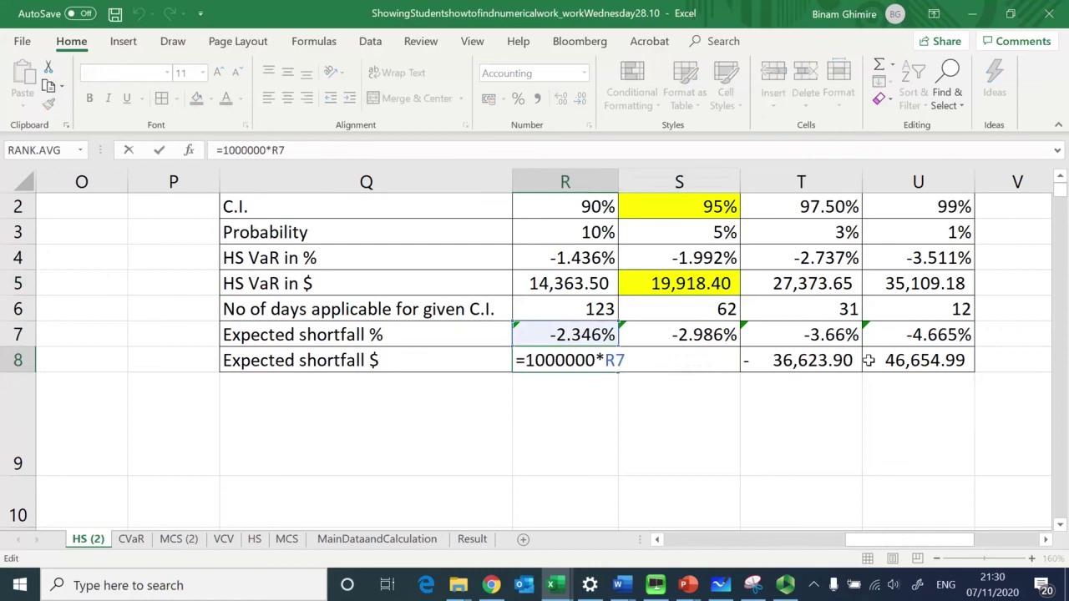
key(Home)
key(Right)
text(abs()
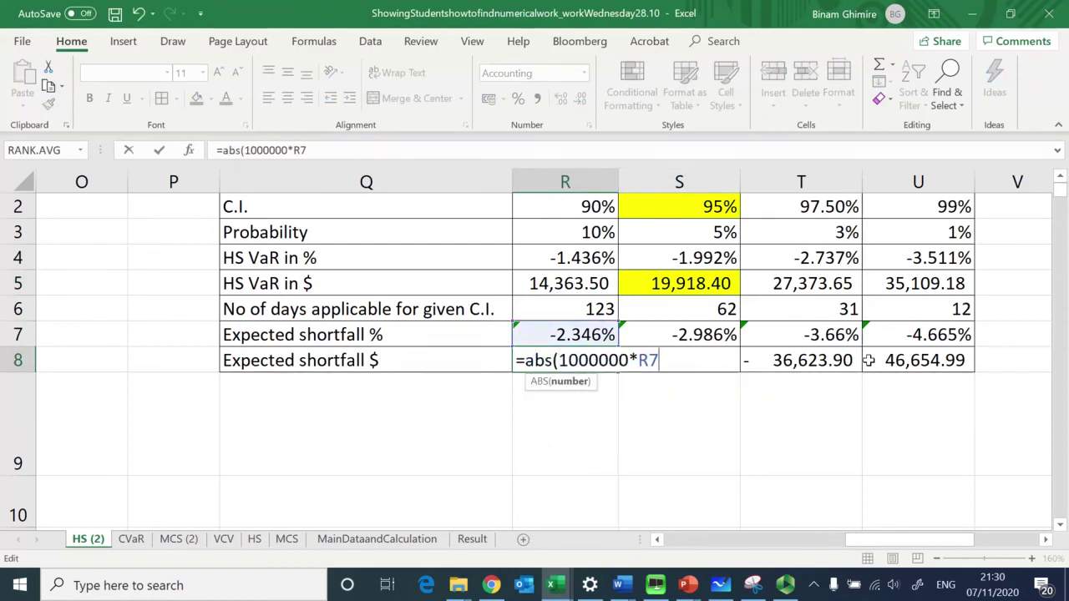
key(End)
text())
key(ctrl+Return)
key(ctrl+c)
shift+click(869, 360)
key(ctrl+v)
Step: Fill the 95% Expected shortfall $ cell S8 with red, and compare it with the HS VaR in $ in S5
key(Right)
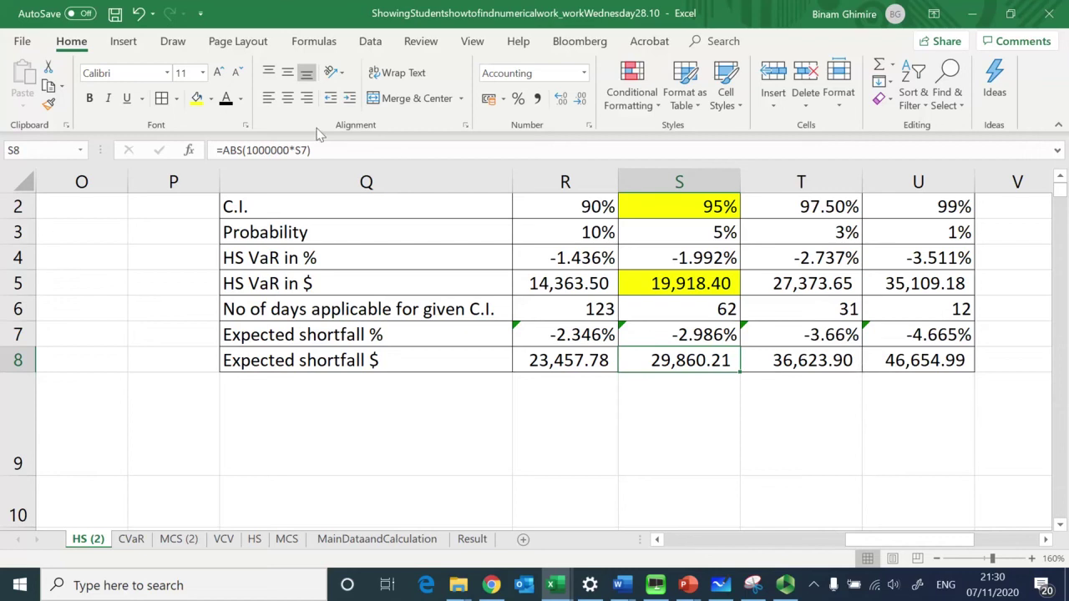
click(210, 98)
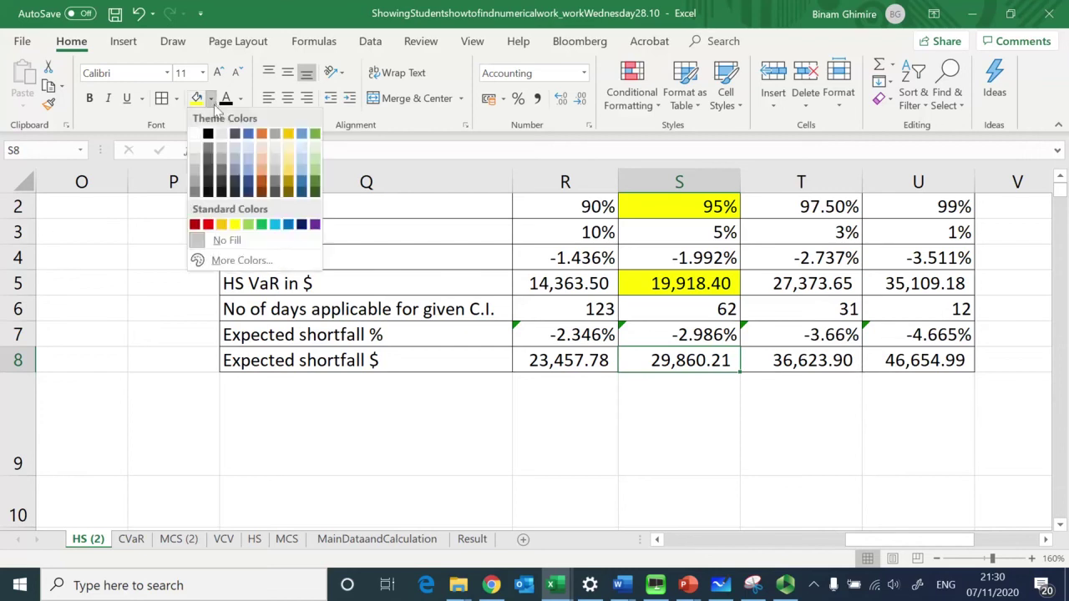
click(208, 224)
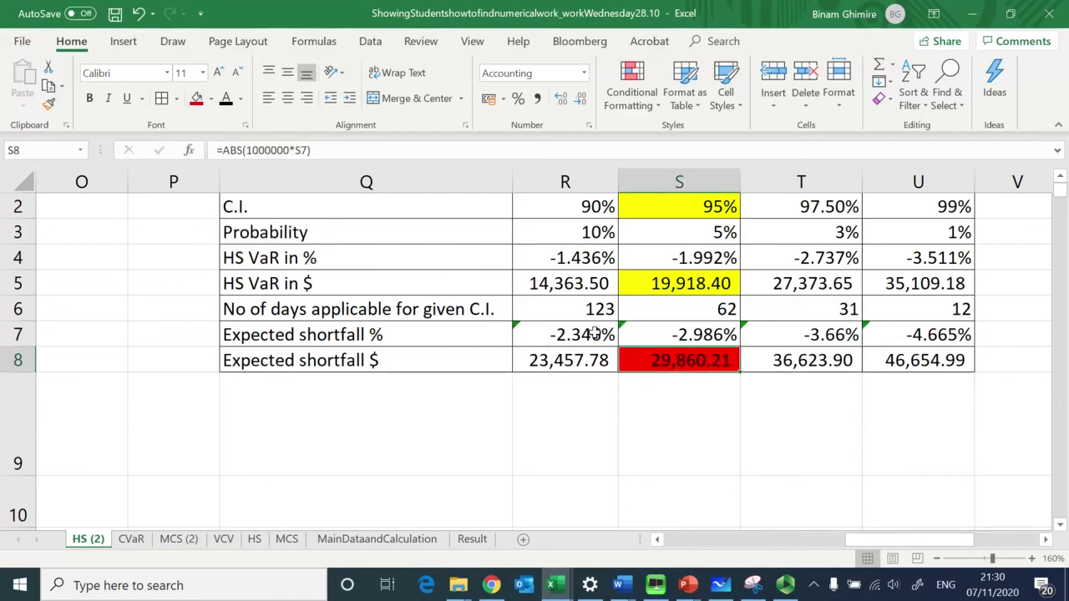
click(664, 288)
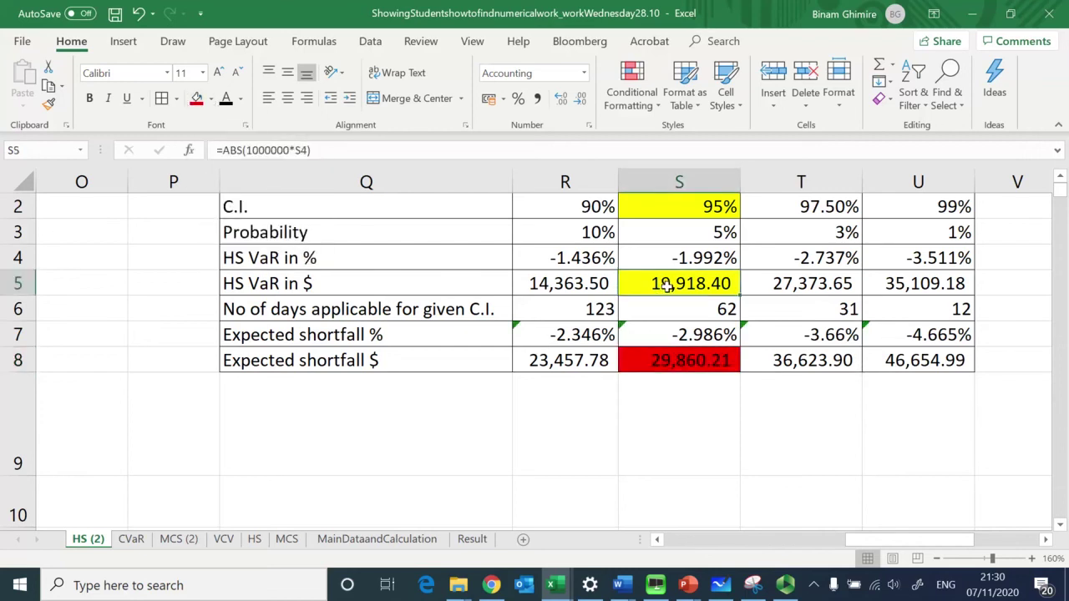
click(684, 363)
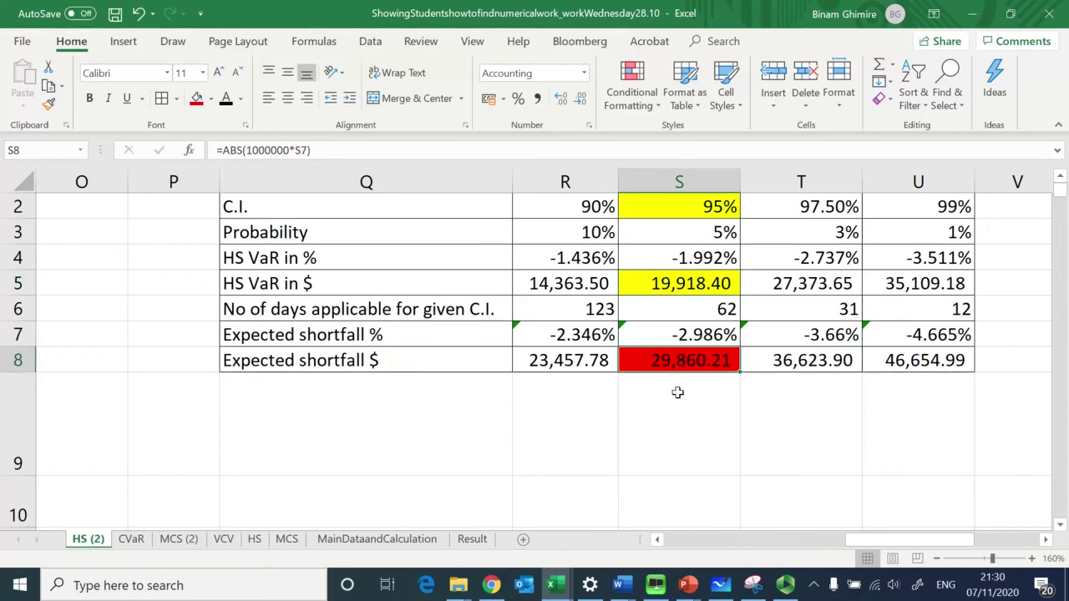
Step: Autofit the width of the Date column N beside the sorted portfolio returns so its dates fit
scroll(678, 392, down, 1)
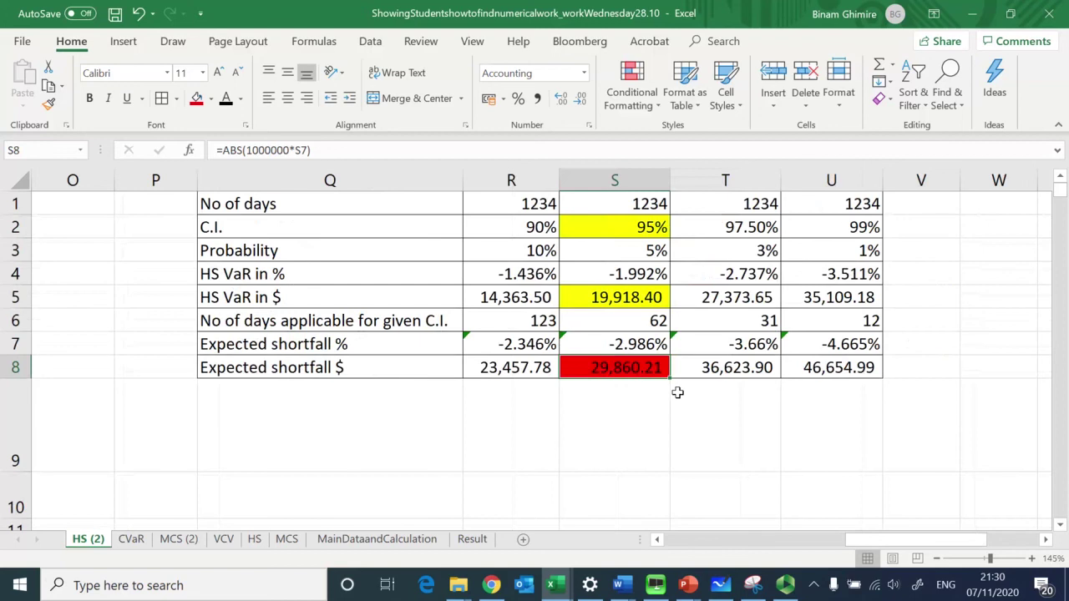
scroll(678, 393, down, 1)
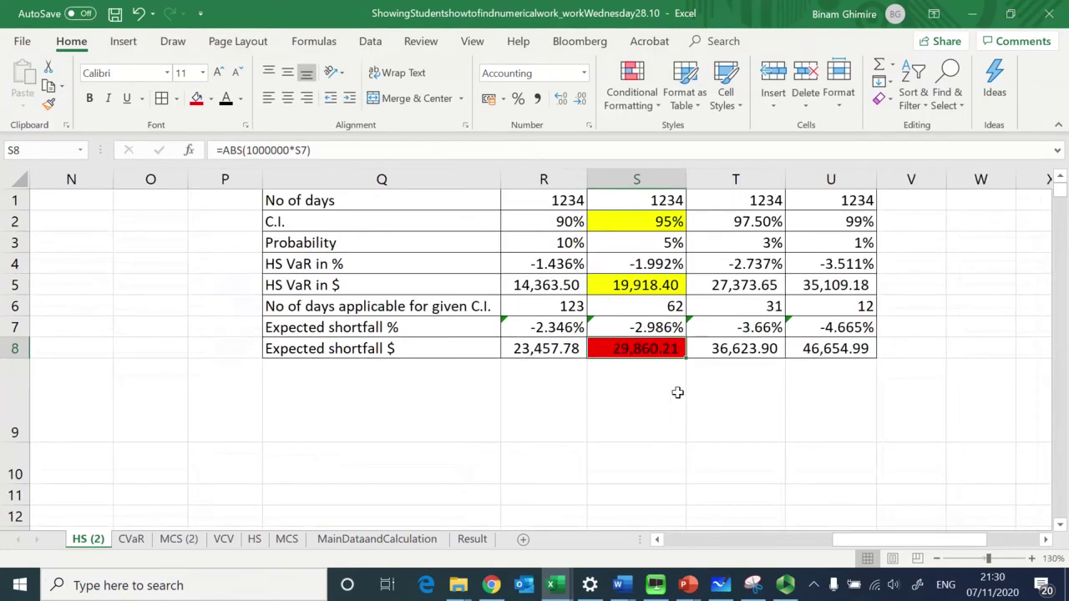
click(352, 455)
key(Down)
key(Down)
key(Down)
key(Down)
key(Down)
key(Down)
key(Down)
key(Down)
key(Down)
key(Down)
key(Down)
key(Down)
key(Down)
key(Down)
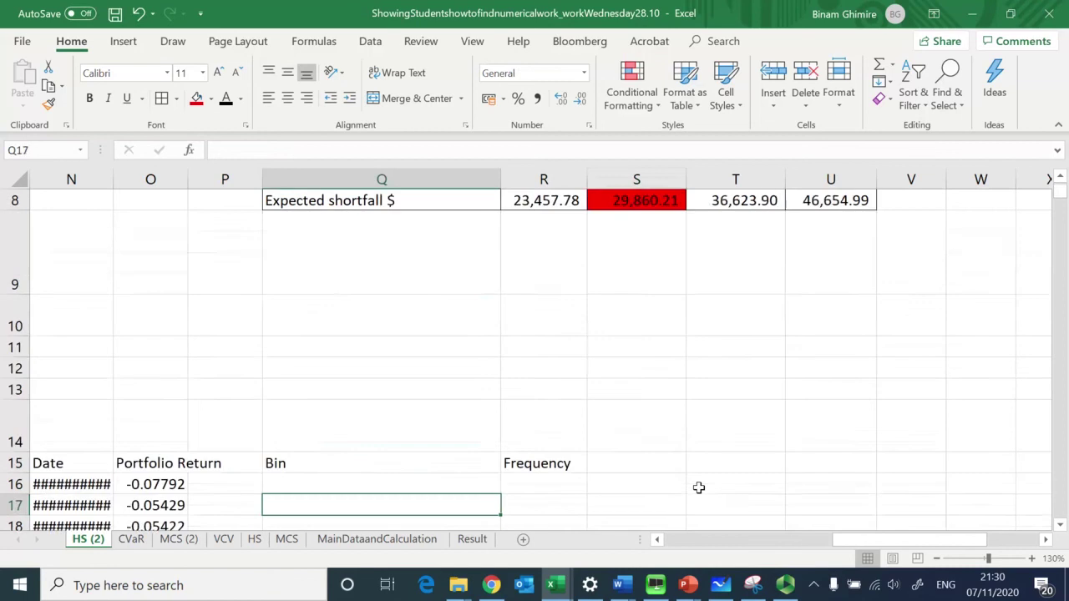
key(Up)
key(Up)
key(Up)
key(Up)
key(Up)
key(Up)
key(Up)
key(Up)
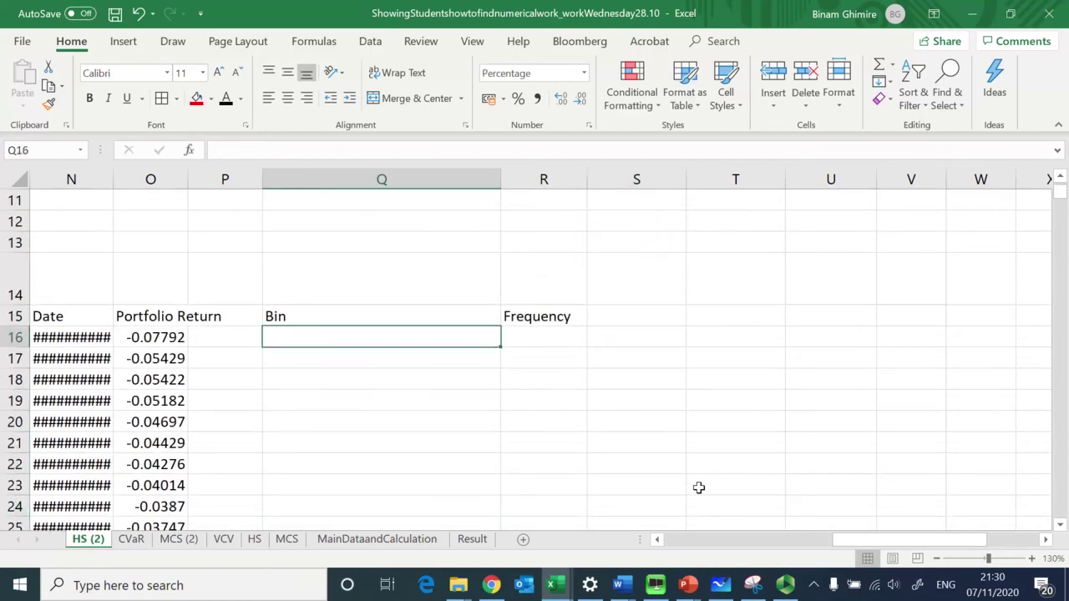
double_click(112, 184)
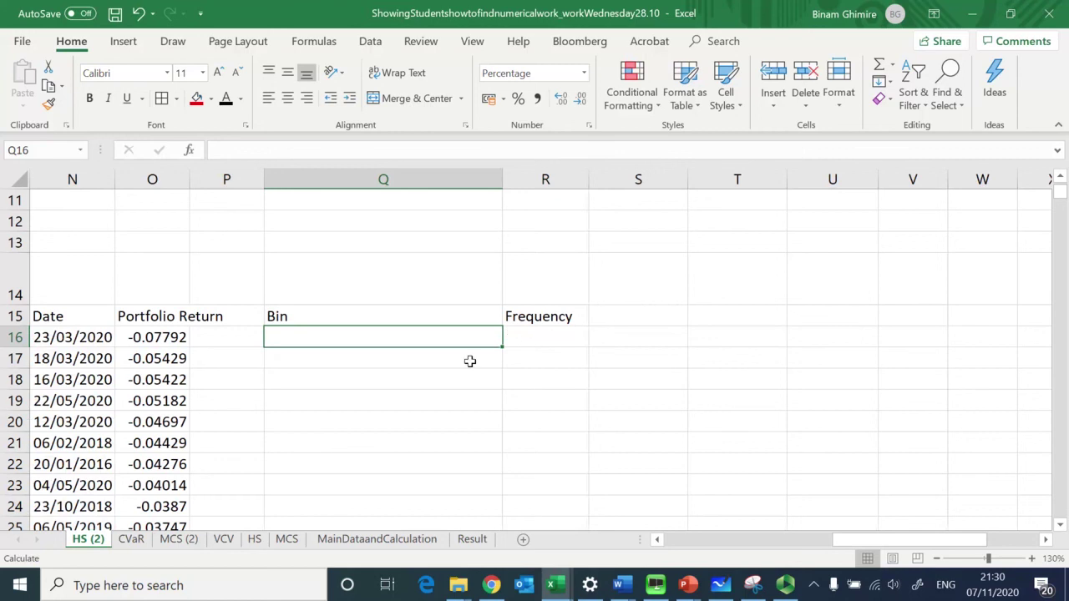
Step: Set the first Bin value in Q16 to =O16, the lowest sorted portfolio return
key(Left)
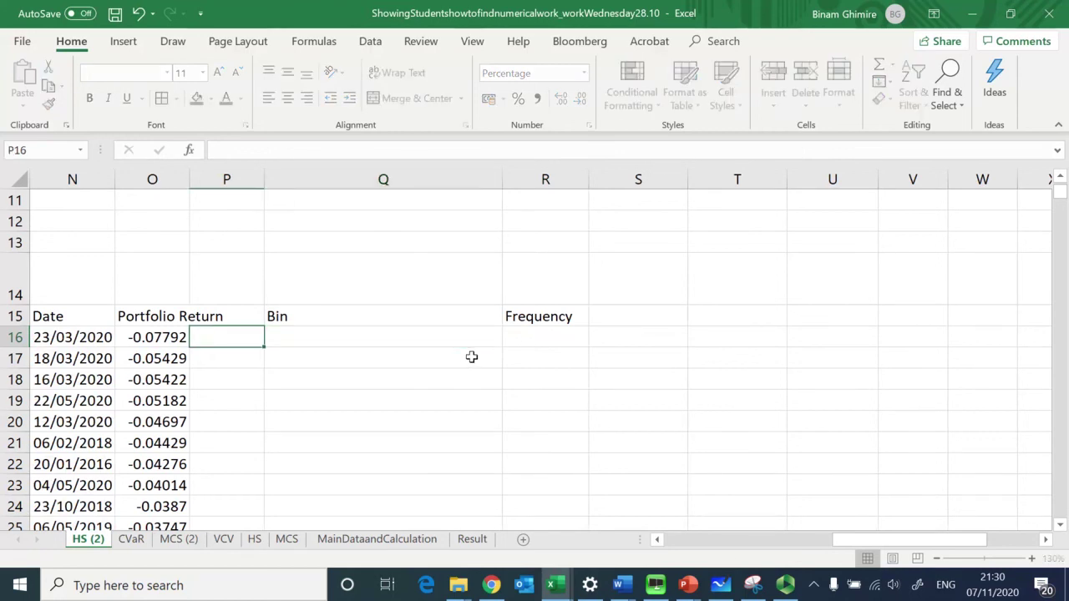
click(1050, 20)
click(393, 336)
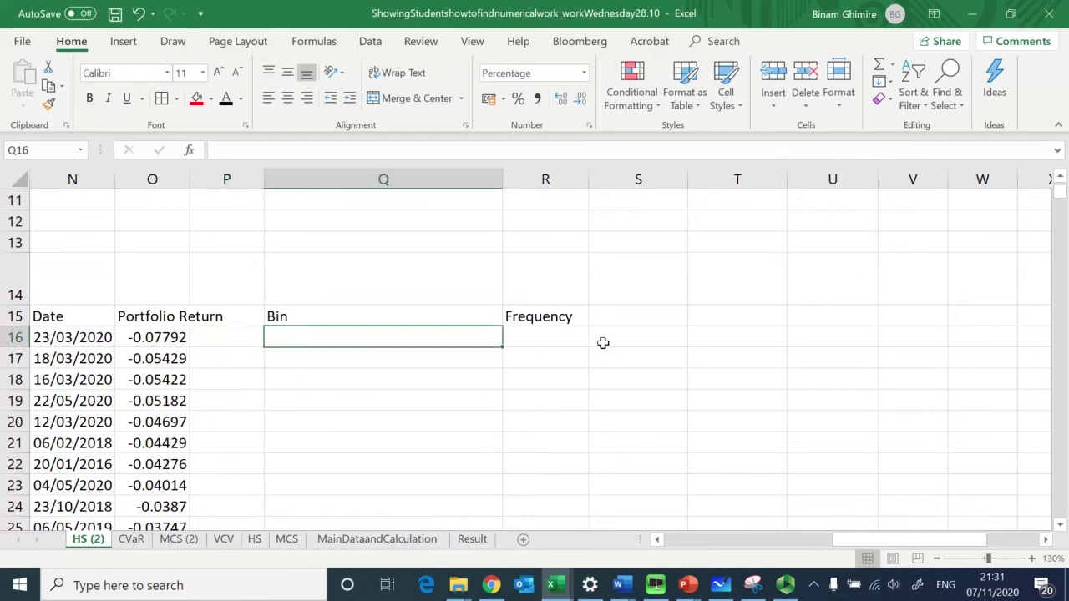
text(=)
key(Left)
key(Left)
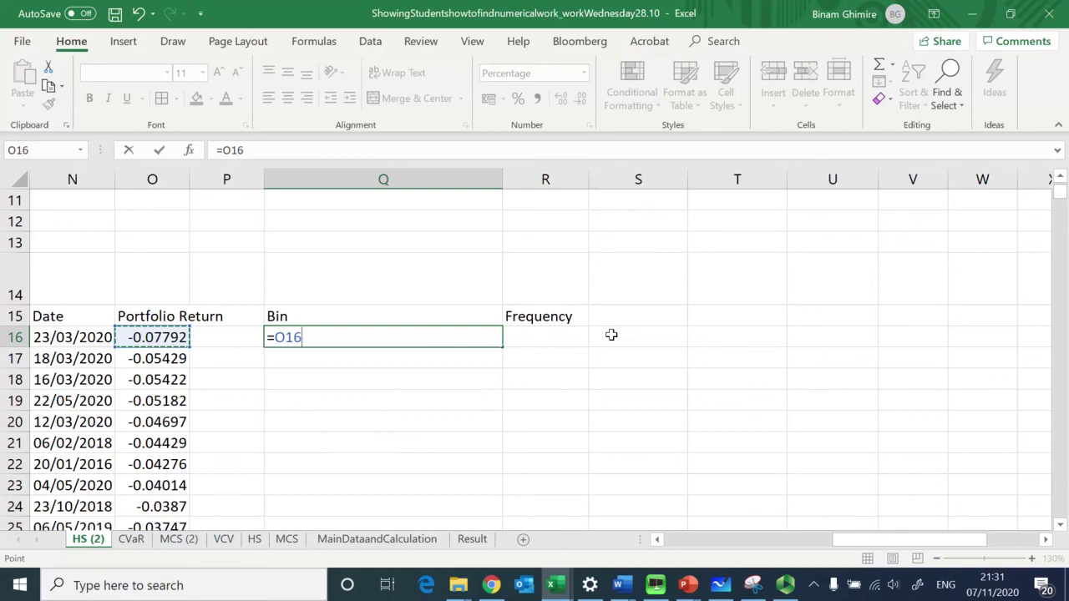
key(Return)
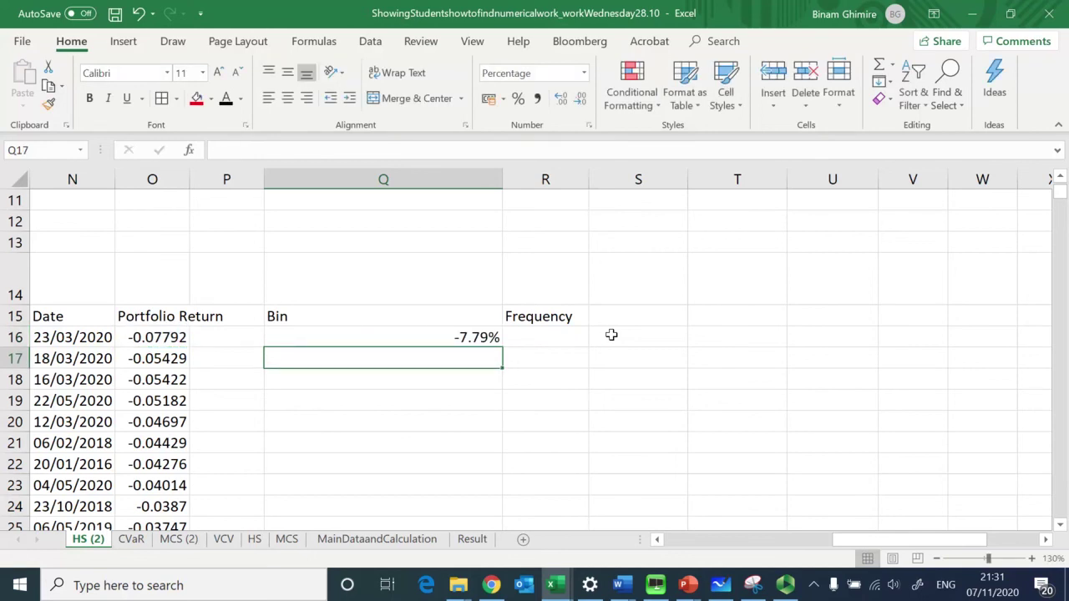
Step: Check the last and highest sorted portfolio return at the end of column O, and return to the Bin table
key(Left)
key(Left)
key(ctrl+Down)
key(Right)
key(Right)
key(Left)
key(Left)
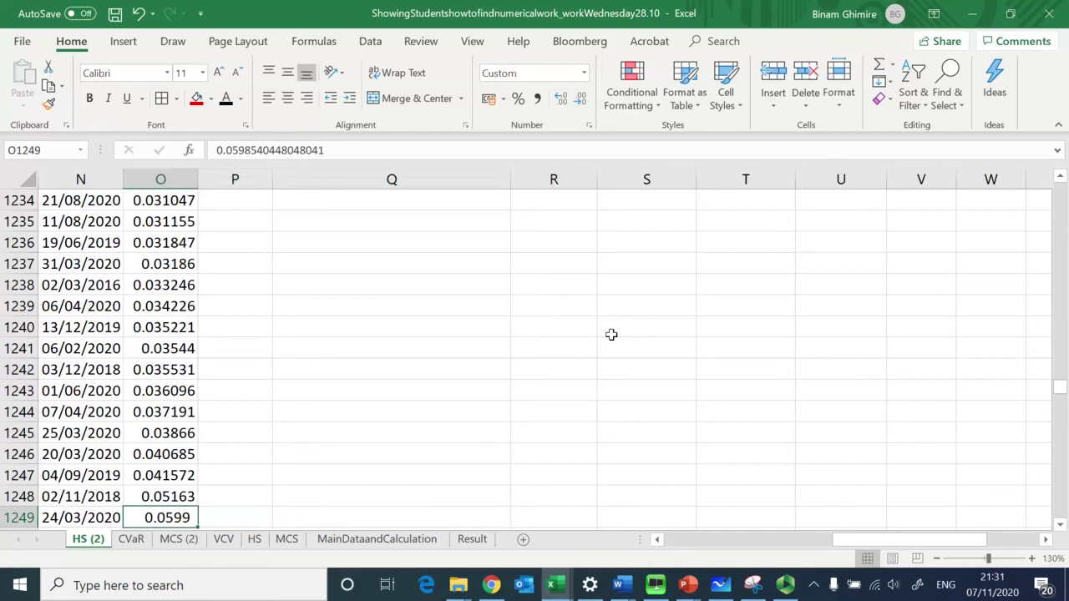
key(Right)
key(Right)
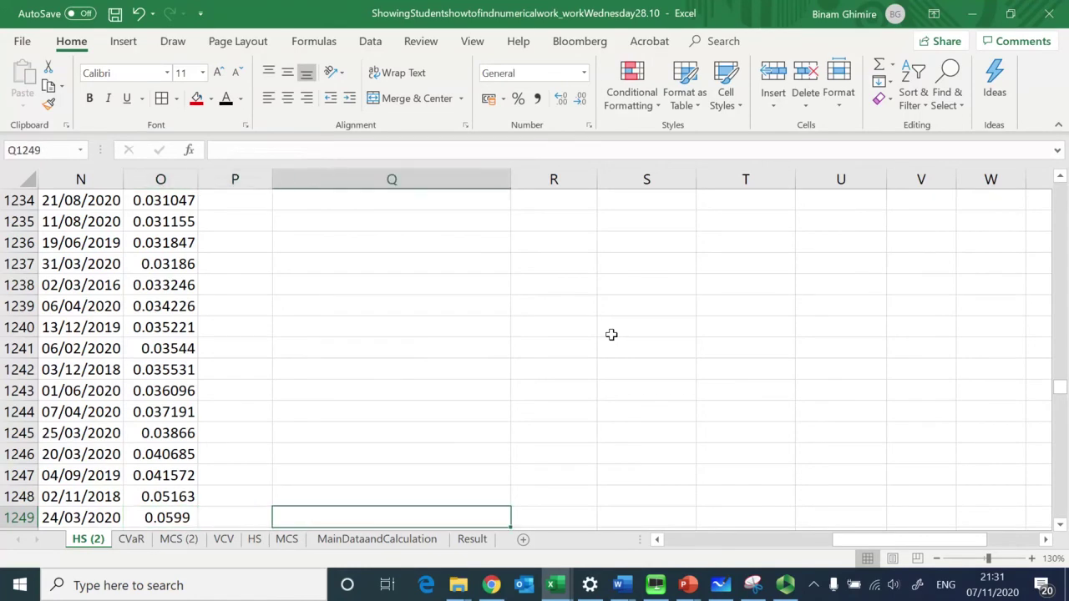
key(ctrl+Up)
scroll(612, 334, up, 1)
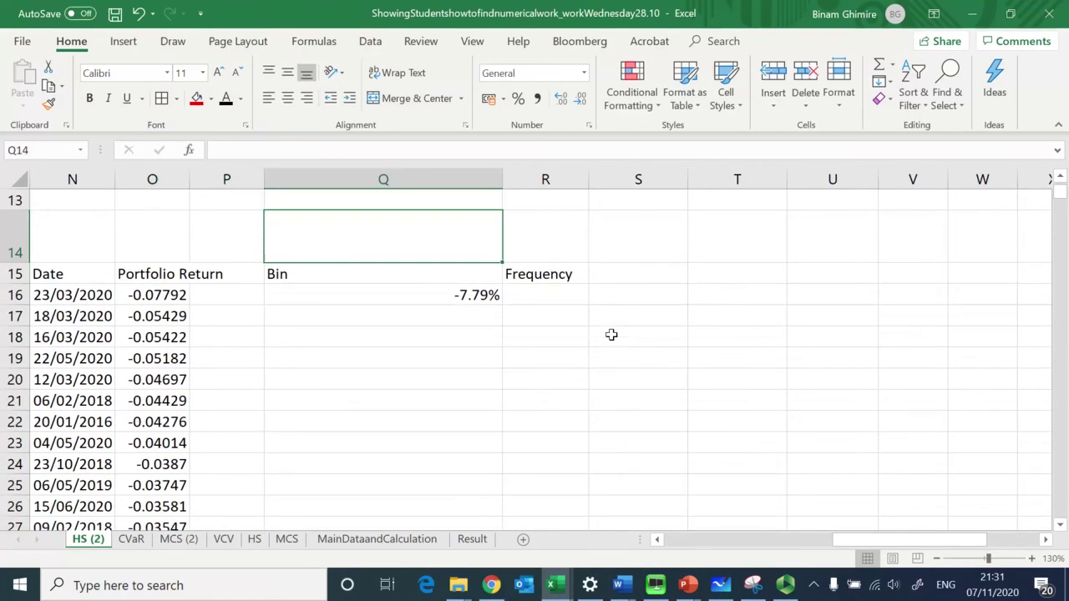
Step: Set the second Bin value in Q17 to =Q16+0.0015
key(Down)
text(=)
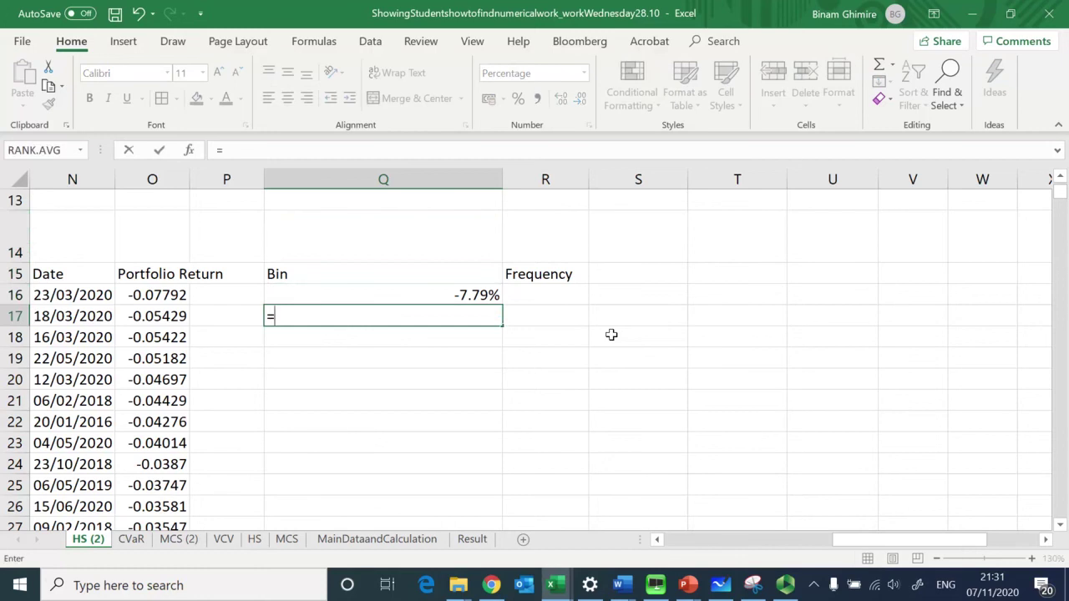
key(Up)
text(++++++++++++++0.0015)
key(BackSpace)
key(BackSpace)
key(BackSpace)
key(BackSpace)
key(BackSpace)
key(BackSpace)
key(BackSpace)
key(BackSpace)
key(BackSpace)
key(BackSpace)
key(BackSpace)
key(BackSpace)
key(BackSpace)
key(BackSpace)
key(BackSpace)
key(BackSpace)
key(BackSpace)
key(BackSpace)
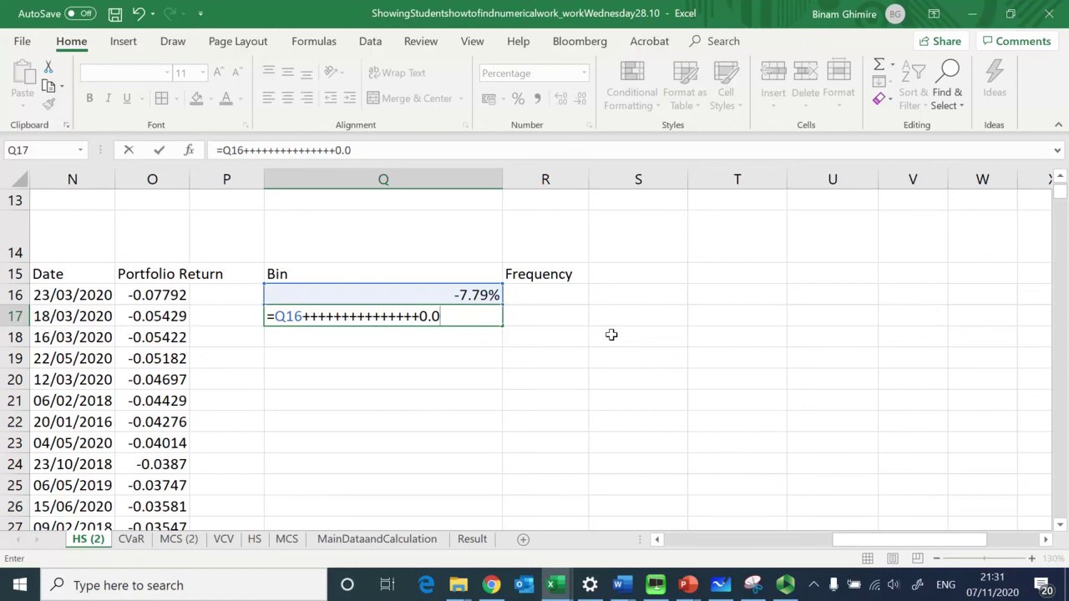
key(BackSpace)
key(BackSpace)
text(+0.0015)
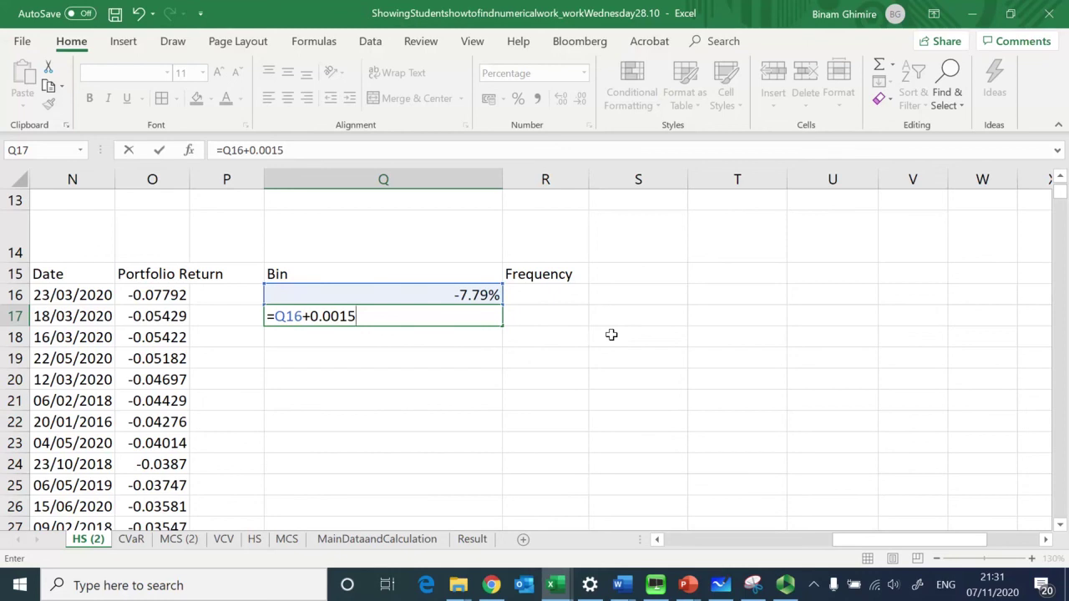
key(Return)
Step: Copy the bin formula from Q17 down column Q as far as Q113
key(Up)
key(Left)
key(Left)
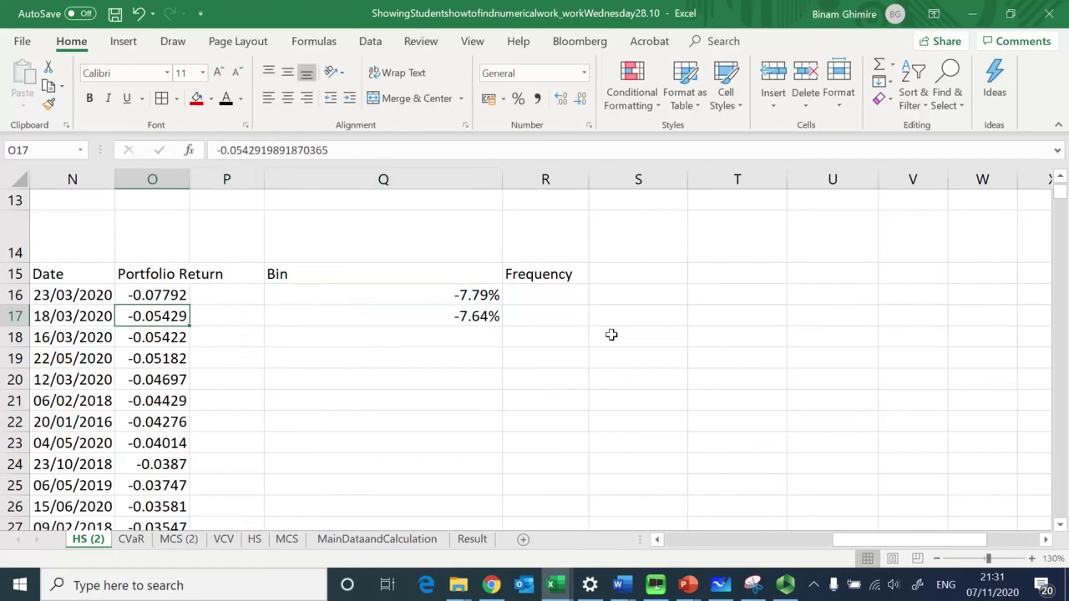
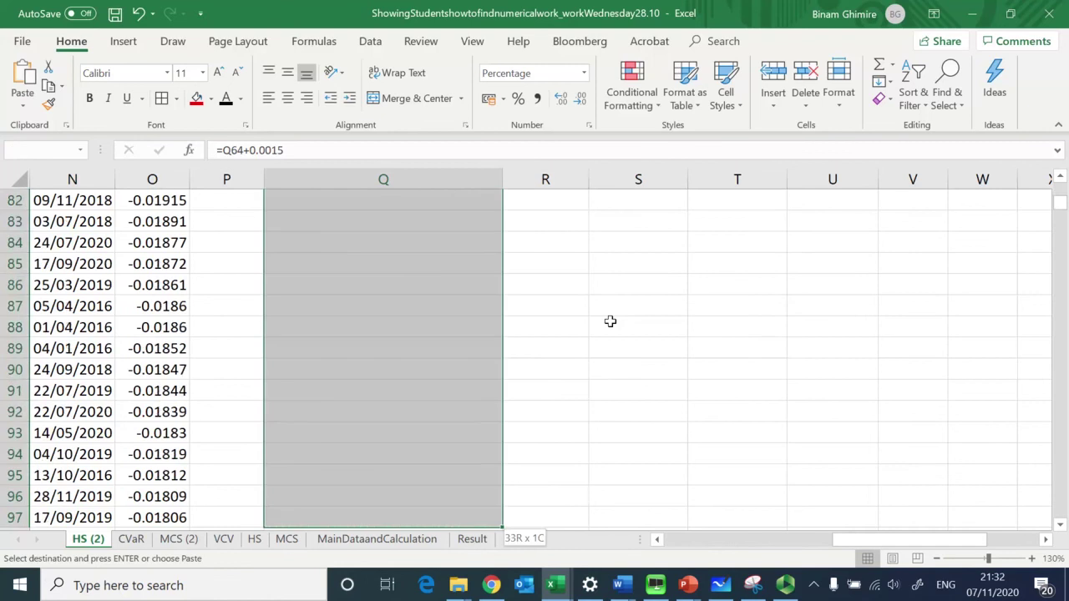
key(shift+Page_Down)
key(Return)
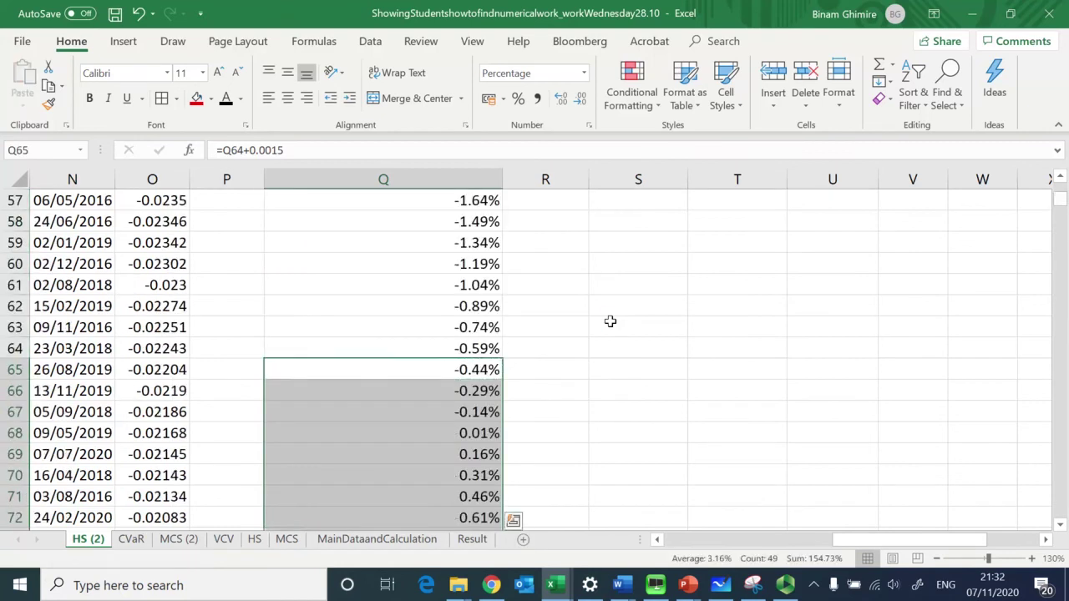
Step: Delete the surplus bin values in Q109:Q113 and go back to the last remaining bin
key(ctrl+Down)
key(shift+Up)
key(shift+Up)
key(shift+Up)
key(shift+Up)
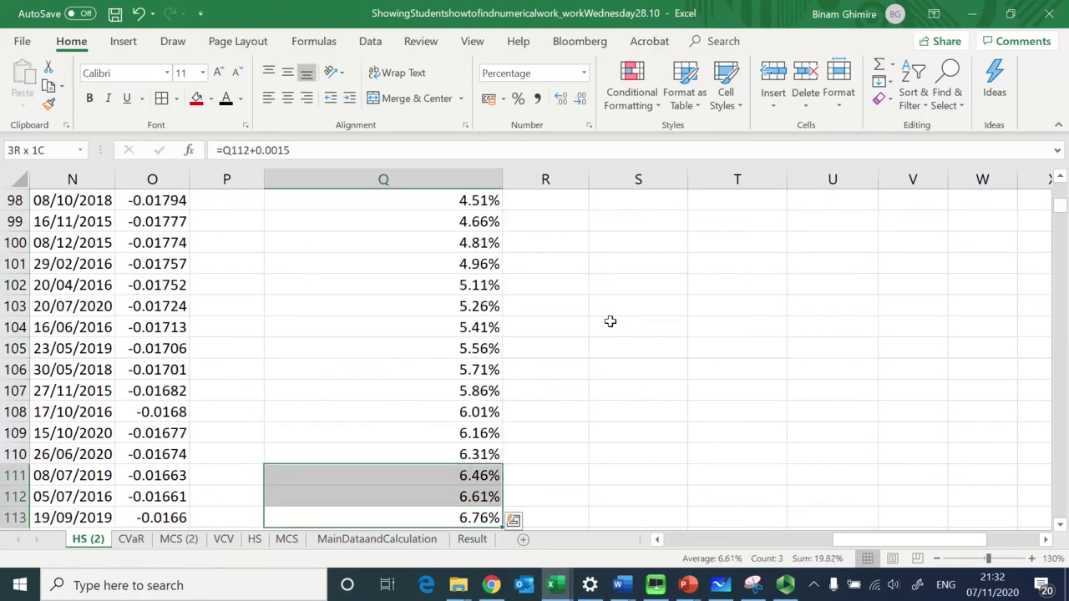
key(Delete)
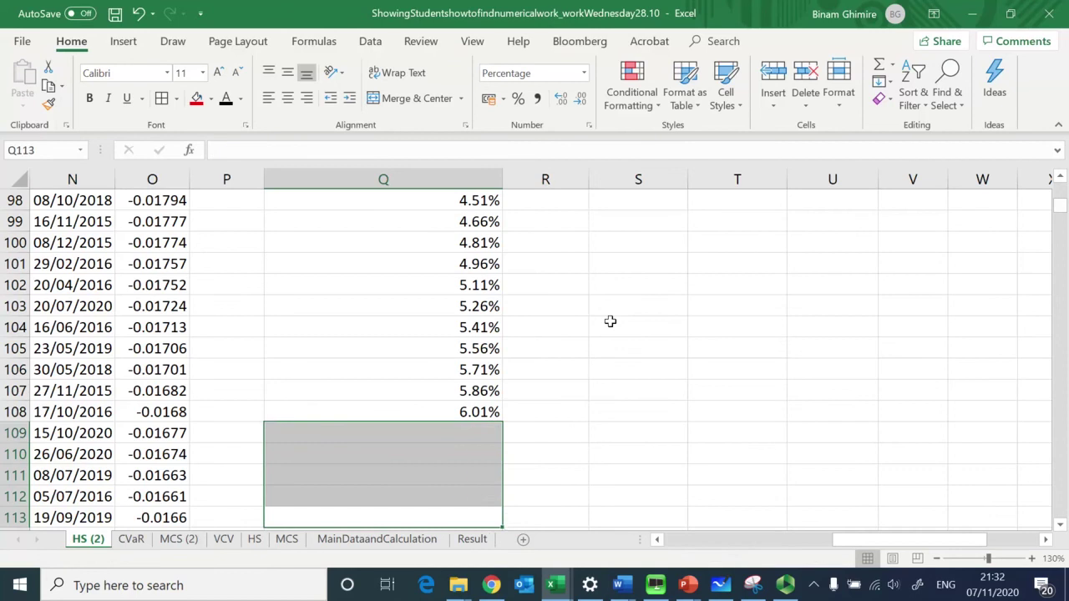
key(Up)
key(Up)
key(Up)
key(Up)
key(Up)
key(Up)
key(Down)
Step: Enter 1 in R108, beside the last bin, as an end marker for the Frequency column
key(ctrl+Up)
key(Down)
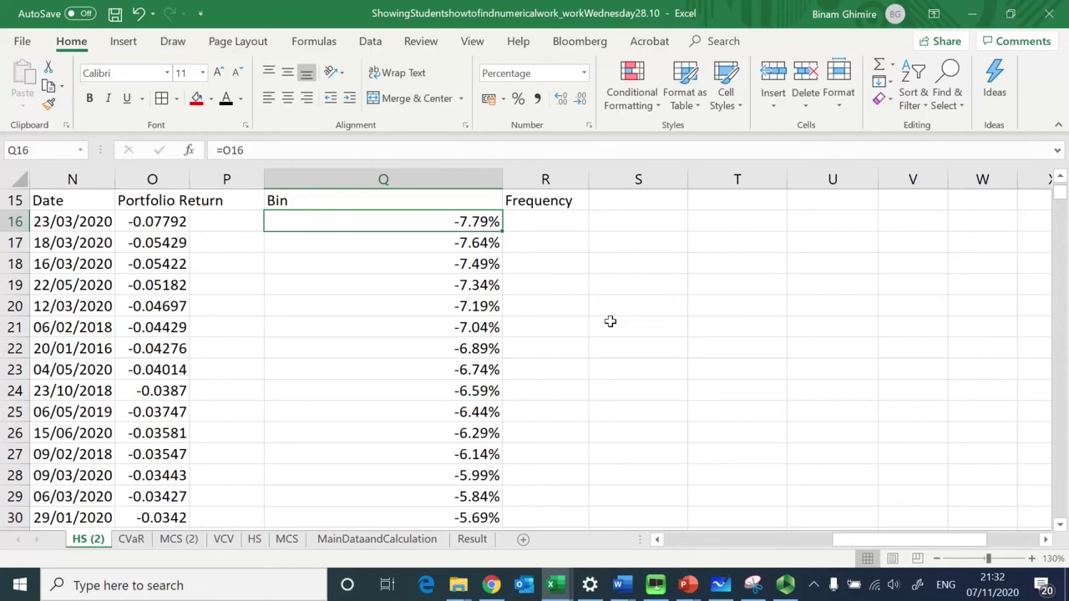
key(ctrl+Down)
key(ctrl+Up)
key(ctrl+Down)
key(Right)
text(1)
key(Left)
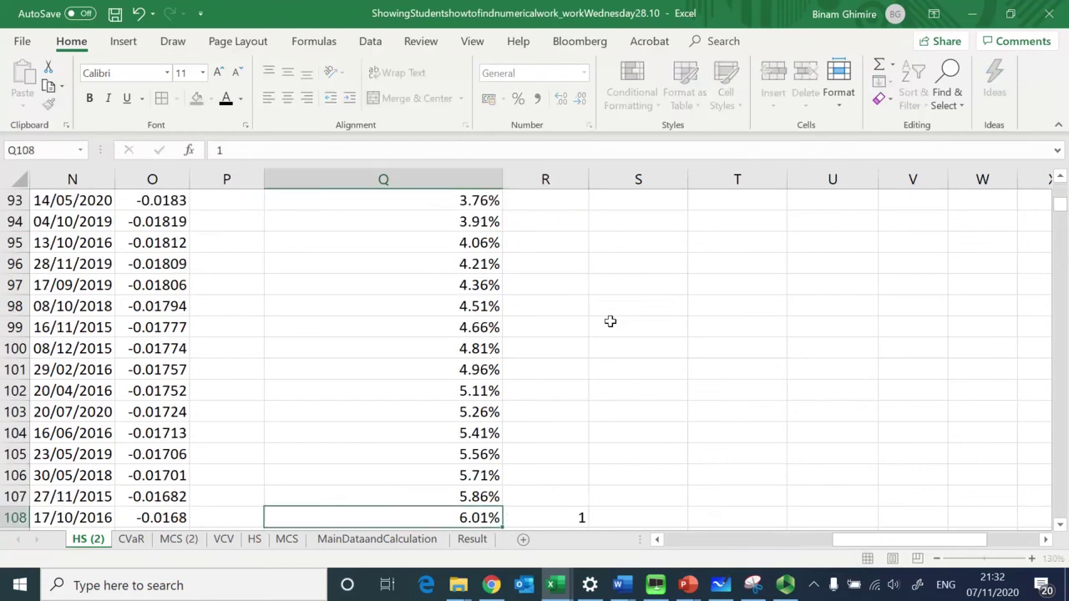
Step: Select the Frequency range R16:R108 alongside the full list of bins
key(ctrl+Up)
key(Down)
key(Right)
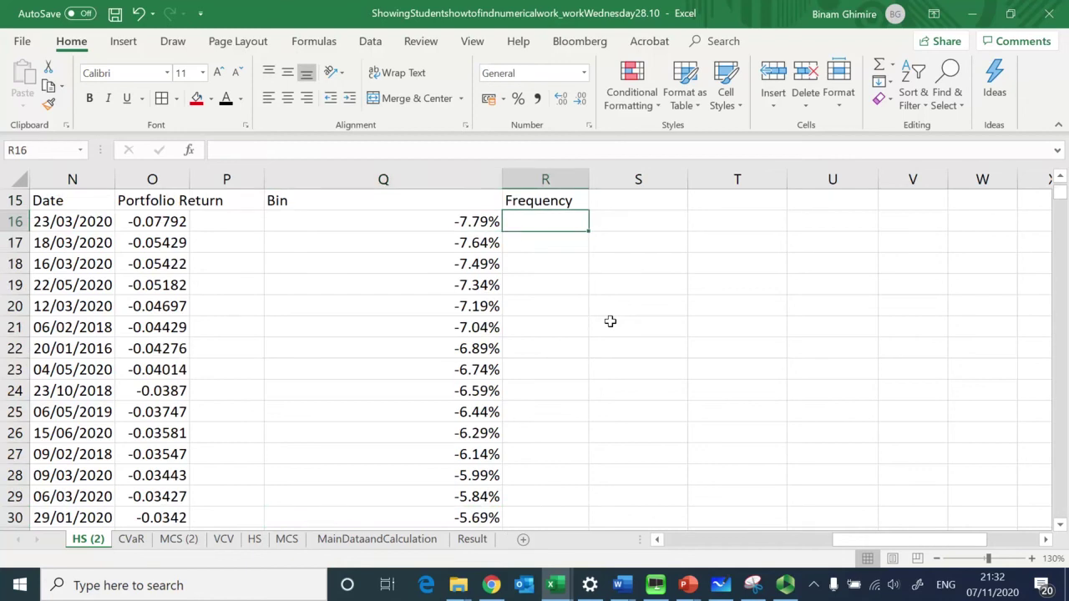
key(Left)
key(Down)
key(Down)
key(Down)
key(Down)
key(Right)
key(Up)
key(Up)
key(Up)
key(Up)
key(ctrl+shift+Down)
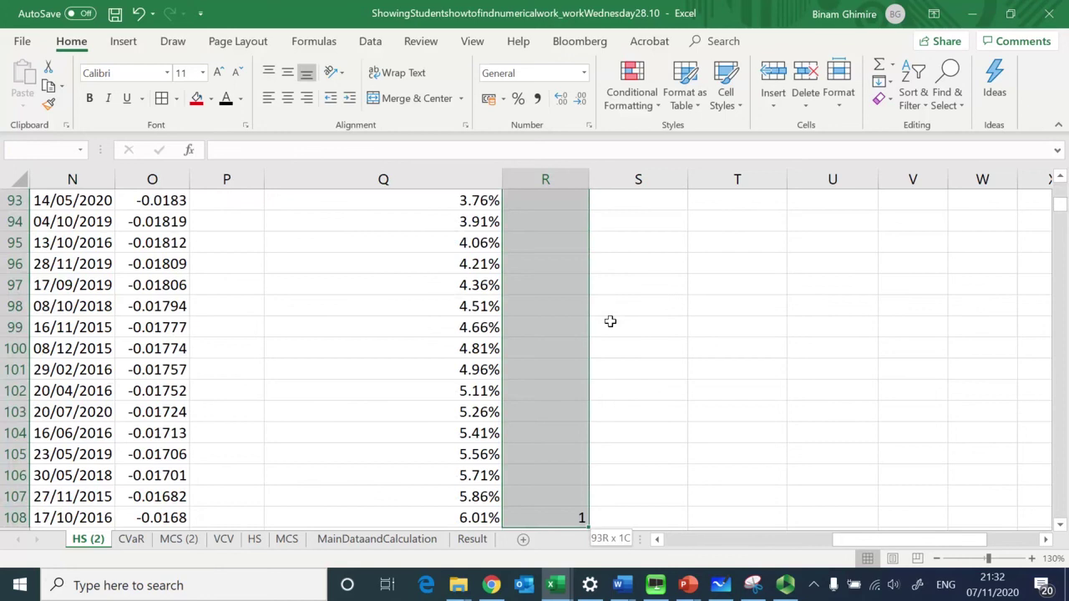
Step: Start a FREQUENCY formula in R16 with the unsorted Portfolio Return values L16:L1249 as the data array
text(=fre1)
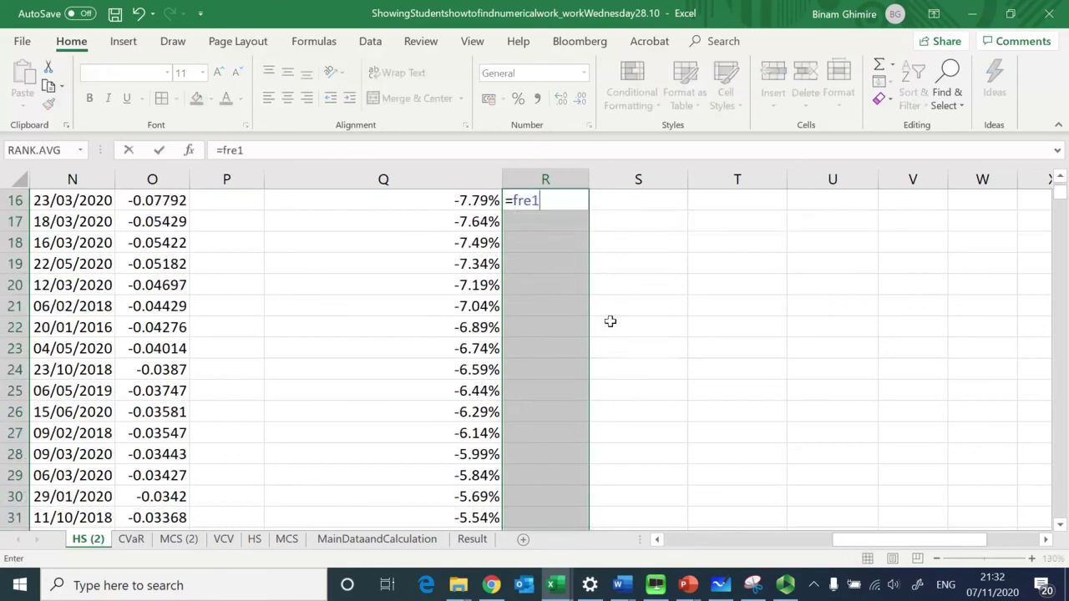
key(BackSpace)
text(quency)
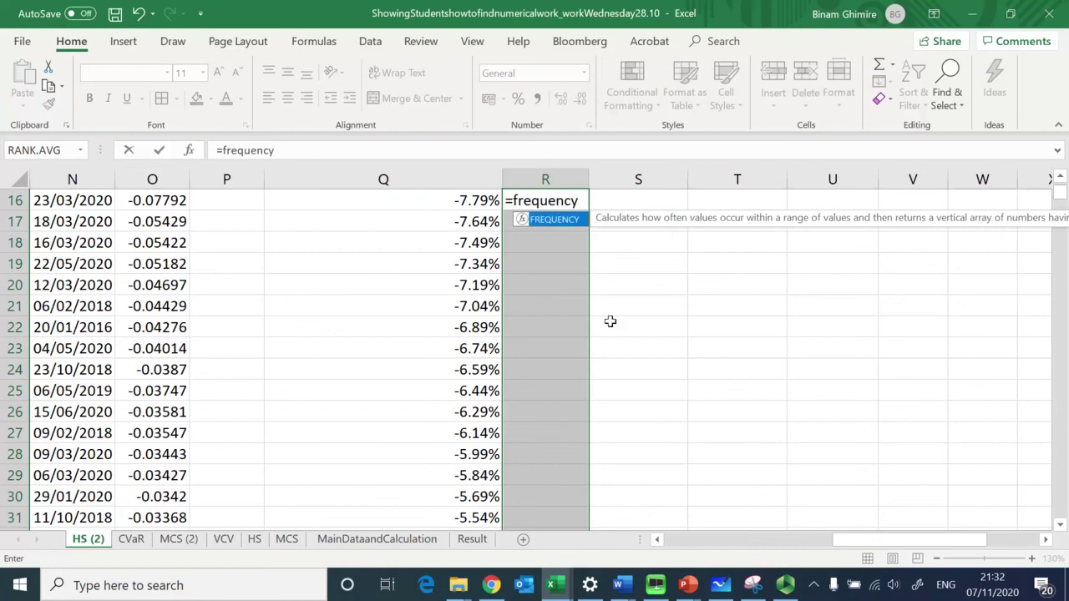
text(()
key(Left)
key(Left)
key(Left)
key(Up)
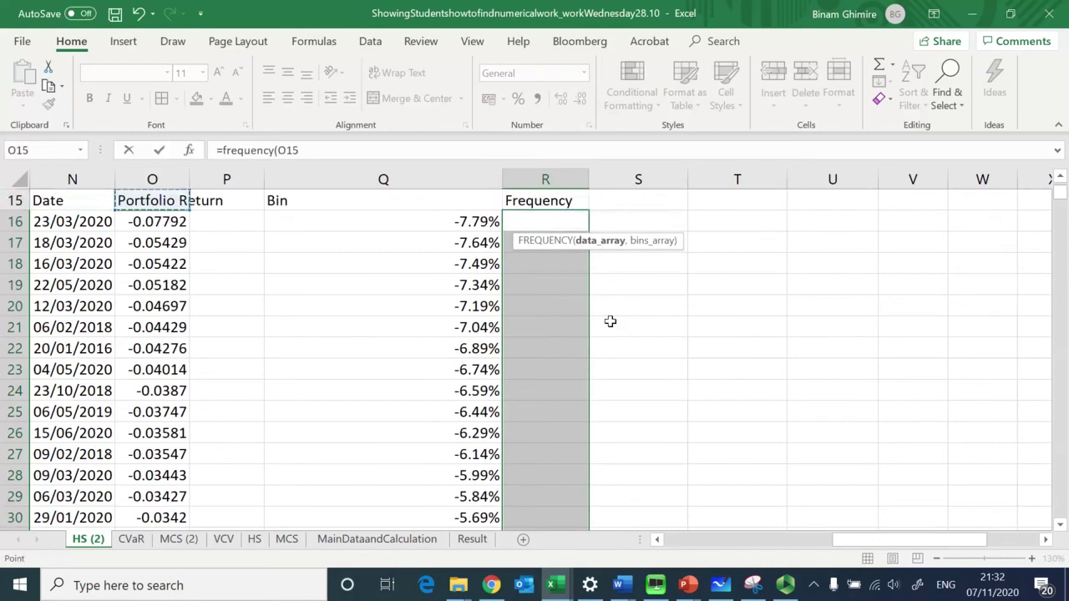
key(Up)
key(Up)
key(Down)
key(Down)
key(Down)
key(Left)
key(Left)
key(Left)
key(Left)
key(Left)
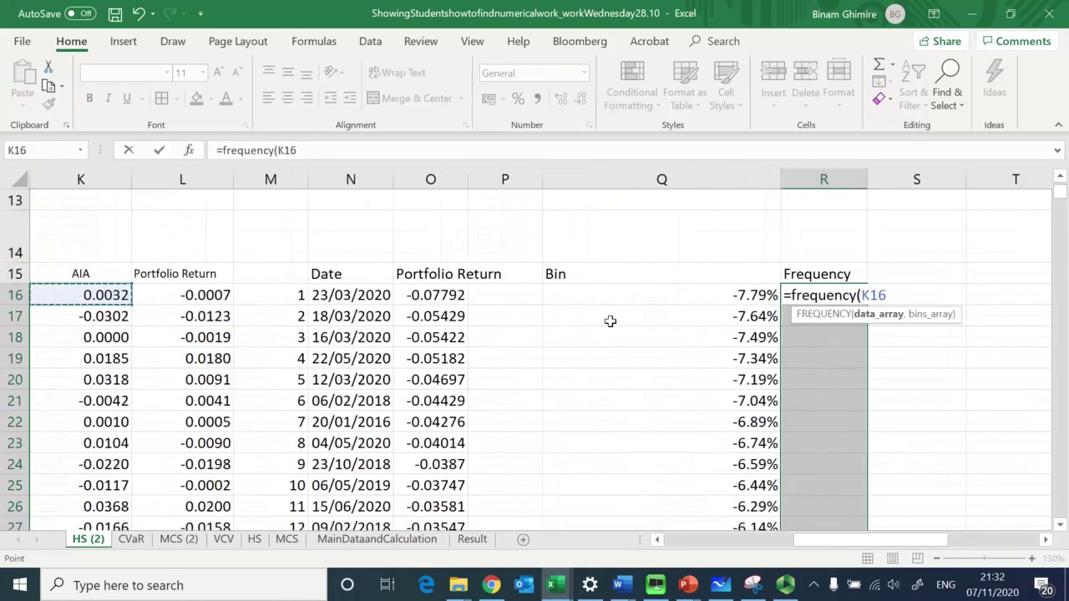
key(Left)
key(Left)
key(Left)
key(Right)
key(Right)
key(Right)
key(Right)
key(Right)
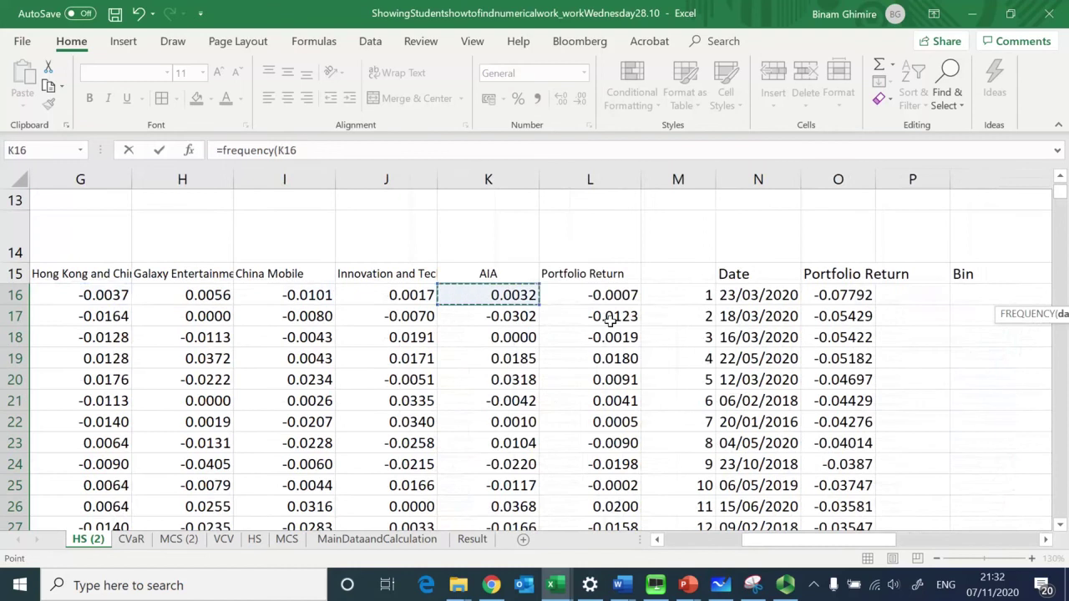
key(ctrl+shift+Down)
Step: Complete the FREQUENCY formula with the bins array Q16:Q108 and enter it as an array formula across R16:R108
text(,)
key(Up)
key(Left)
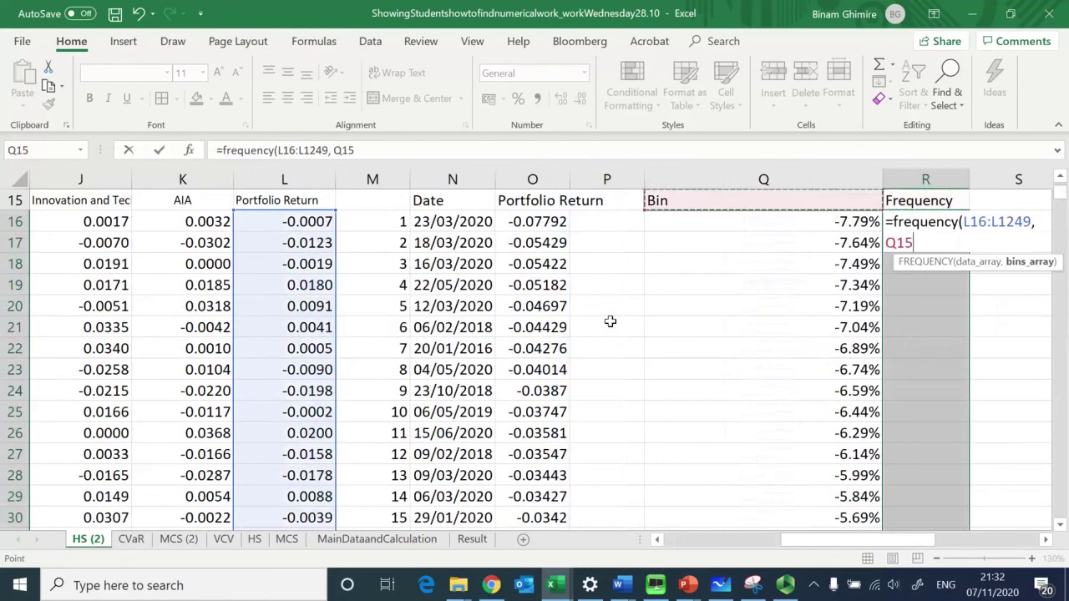
key(Down)
key(ctrl+shift+Down)
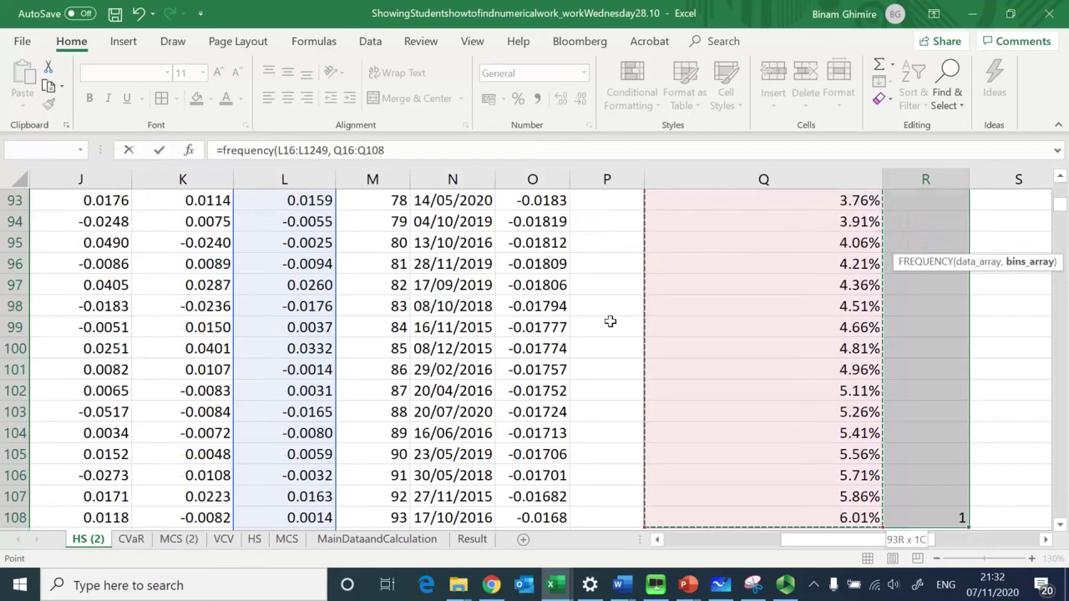
text())
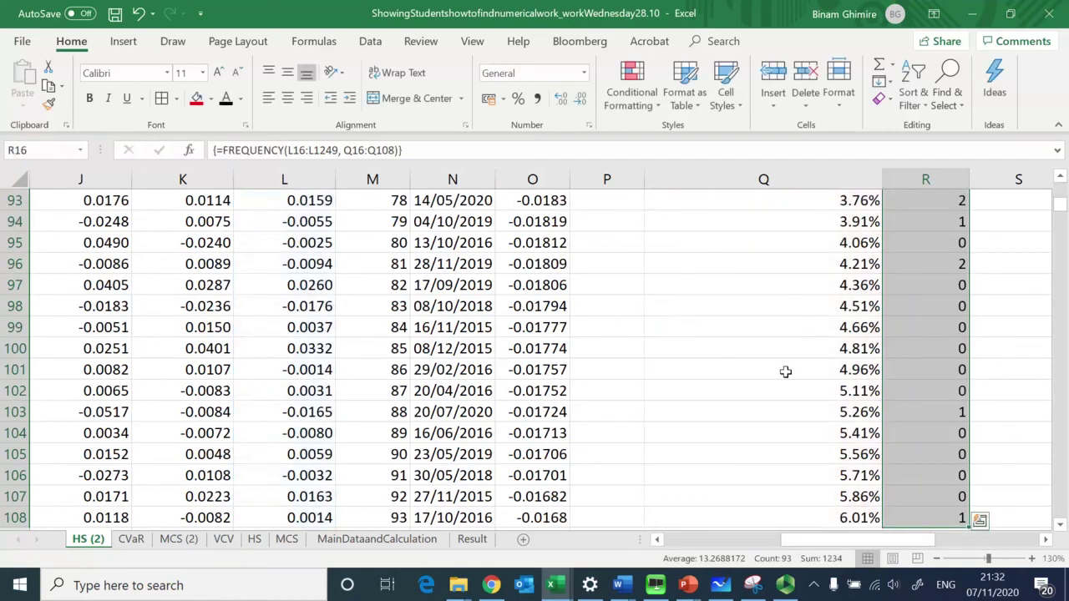
Step: Examine how the frequencies in column R are distributed across the return bins from the lowest to the highest
scroll(785, 371, down, 1)
scroll(786, 372, up, 13)
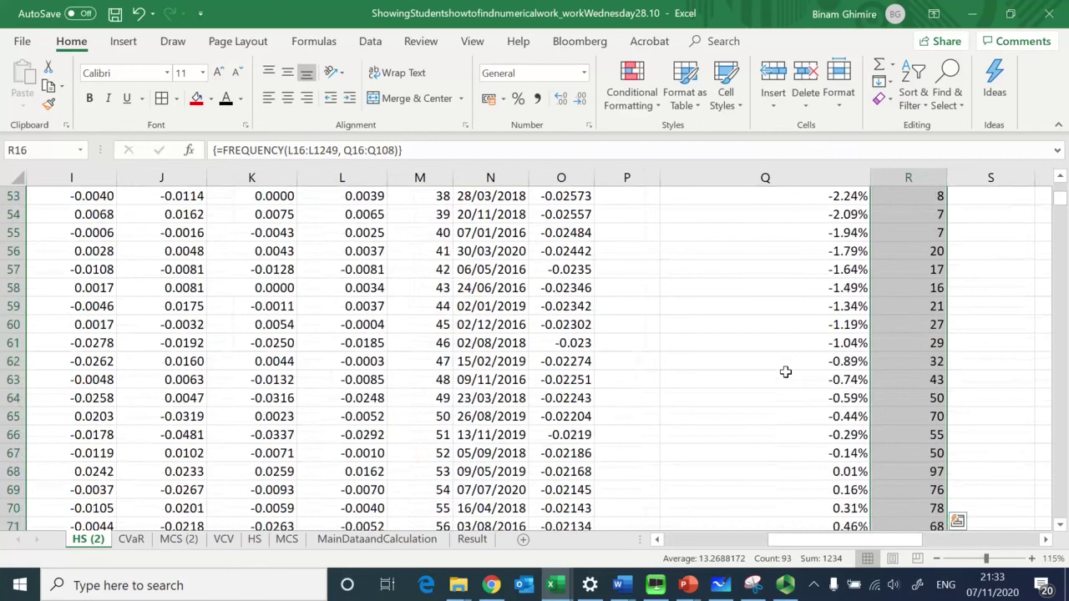
scroll(786, 372, down, 1)
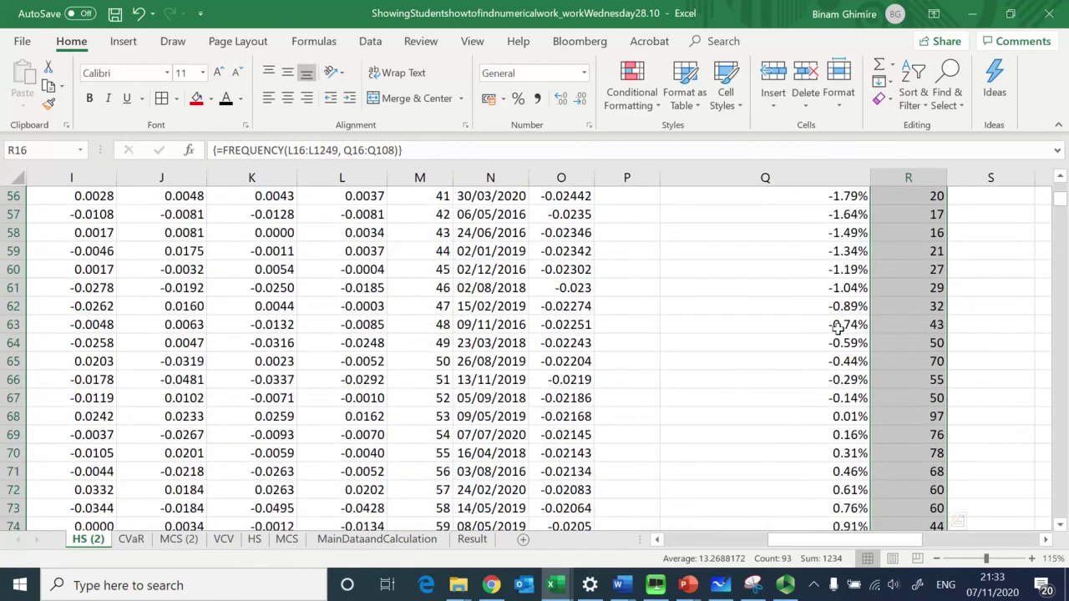
scroll(850, 380, up, 11)
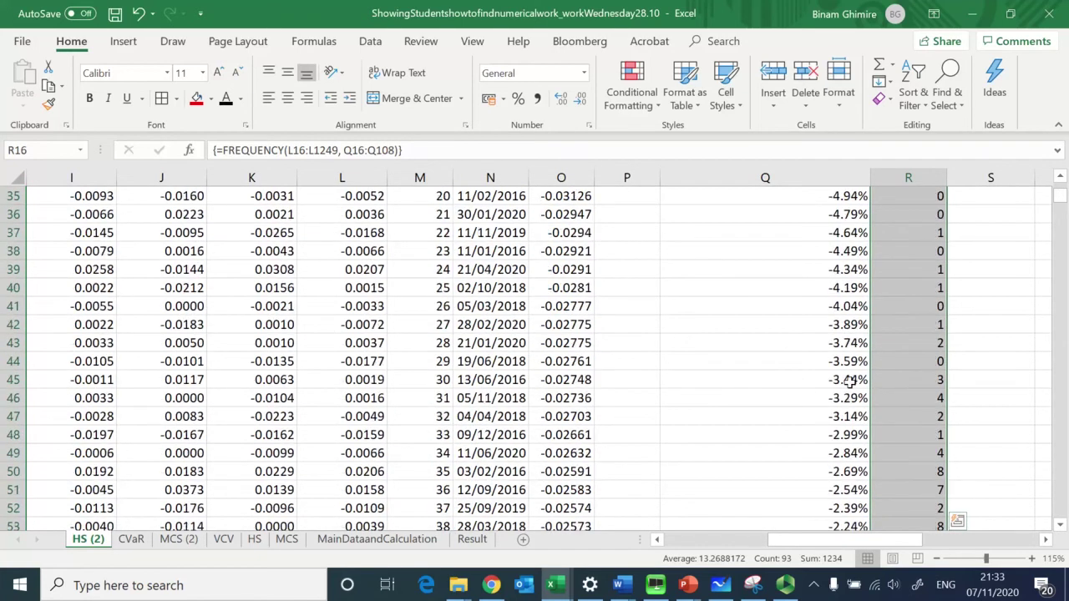
scroll(849, 380, up, 3)
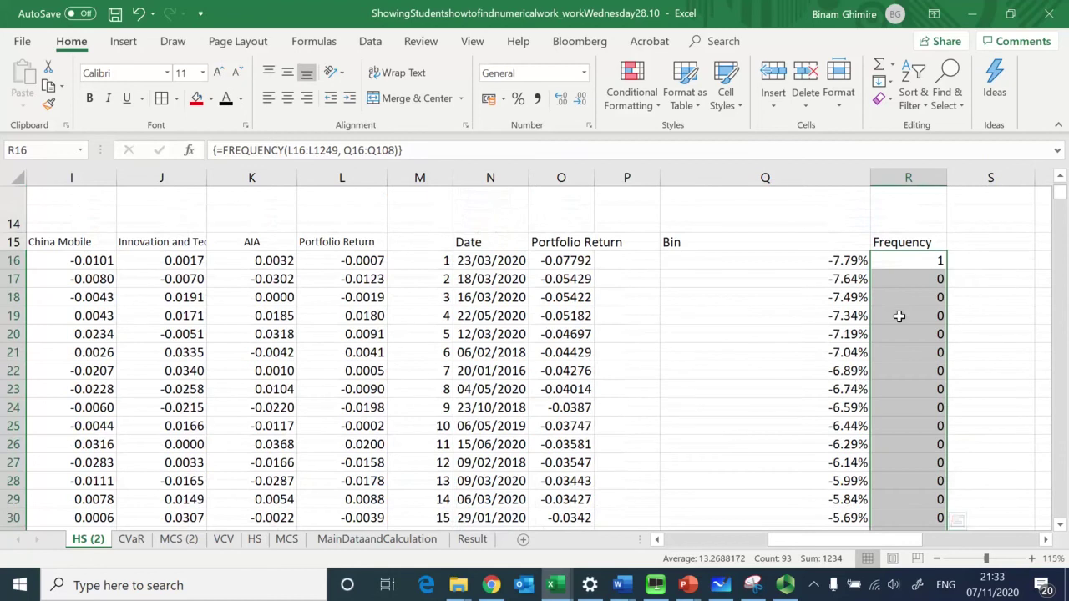
scroll(898, 354, down, 9)
scroll(898, 355, down, 19)
scroll(898, 354, up, 16)
scroll(898, 353, up, 15)
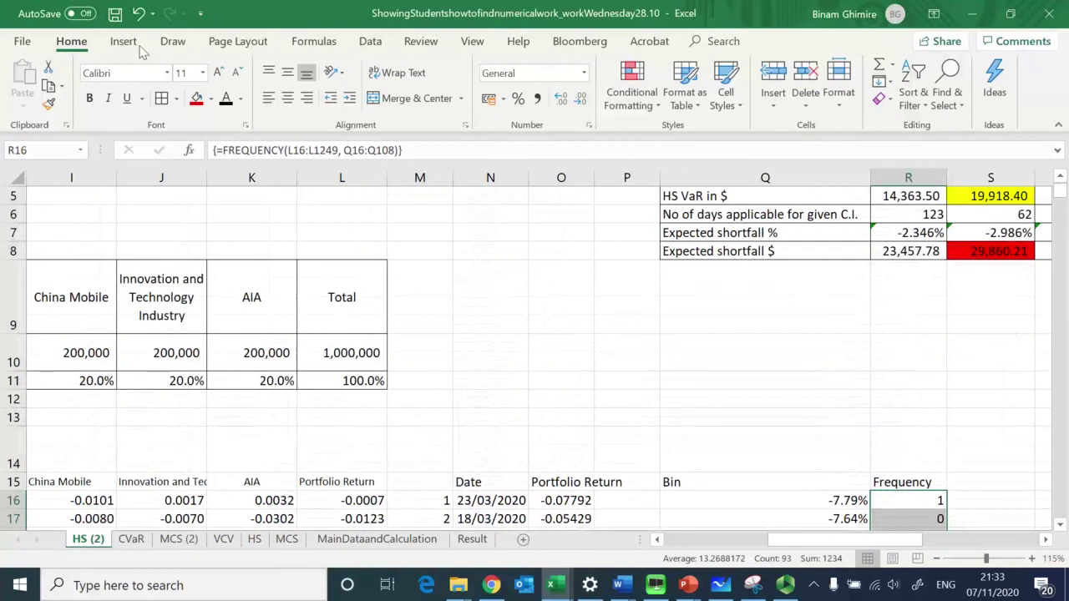
Step: Insert a 2-D clustered column chart of the frequencies R16:R108 and place it above the Date, Portfolio Return and Bin columns
click(125, 42)
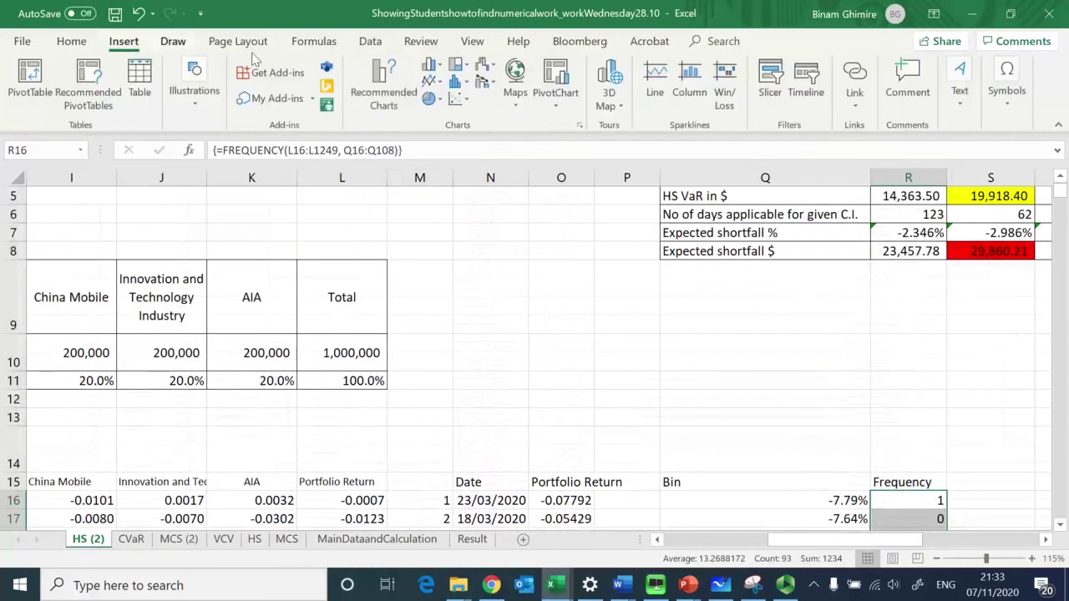
click(434, 67)
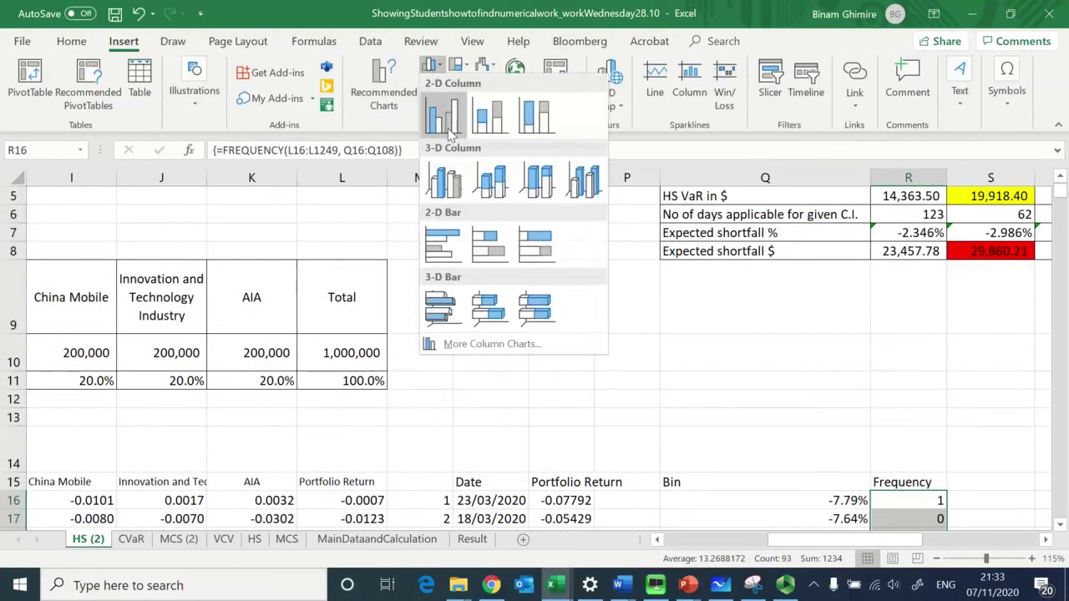
click(442, 115)
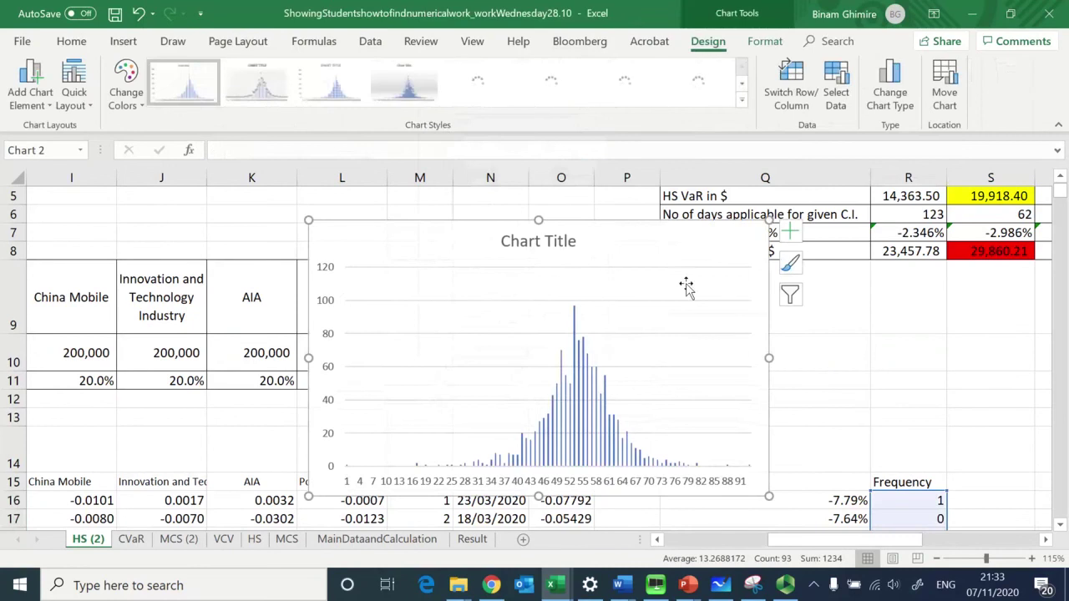
drag(639, 222, 777, 214)
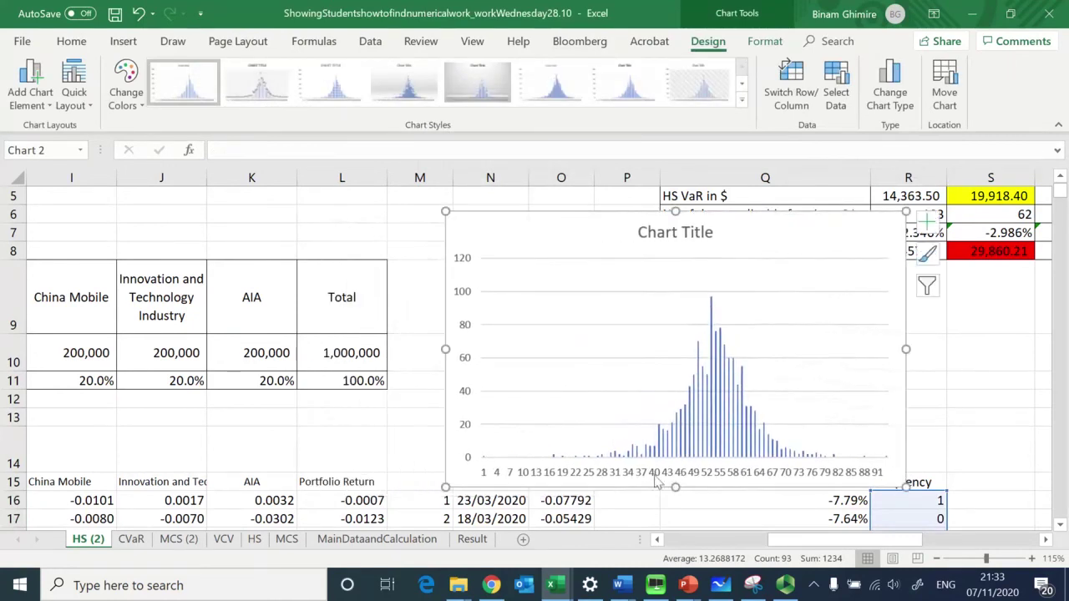
Step: Try to set the frequency chart's data range to the bins in Q16:Q108
right_click(660, 350)
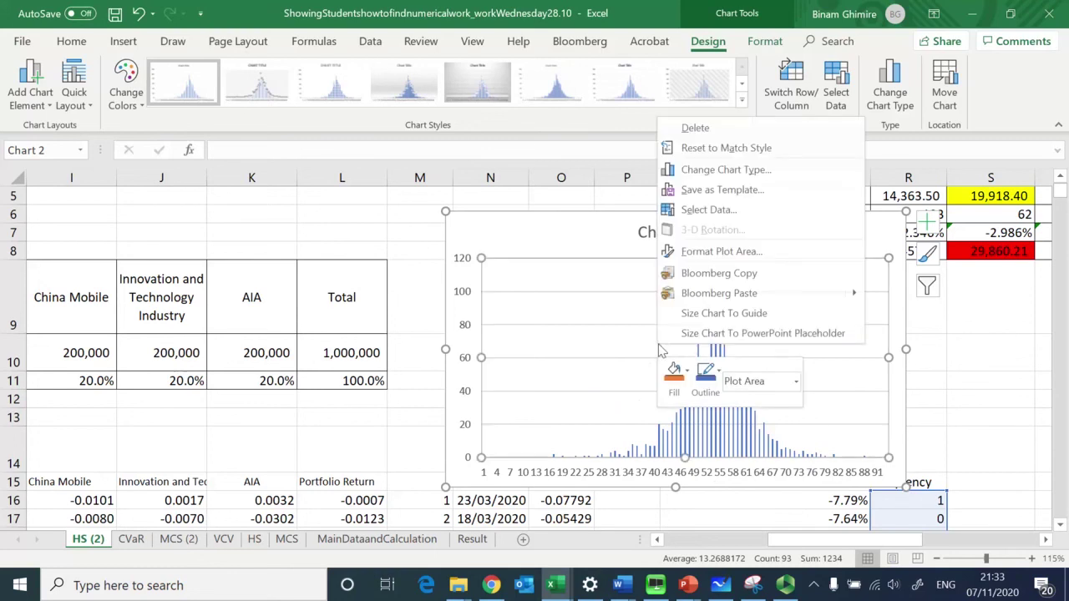
click(709, 210)
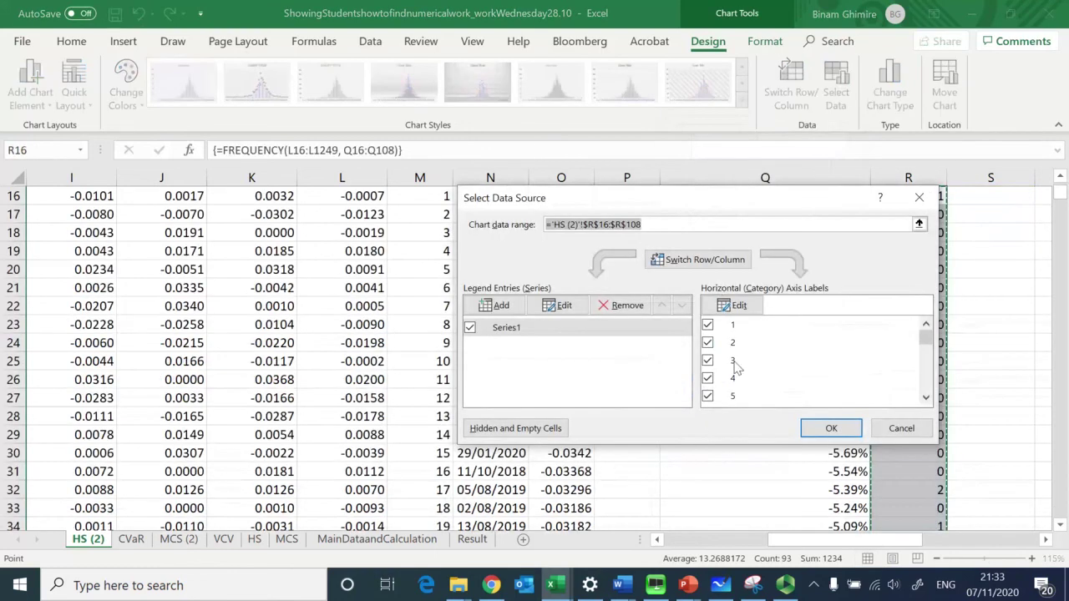
drag(726, 203, 501, 216)
click(852, 270)
key(Down)
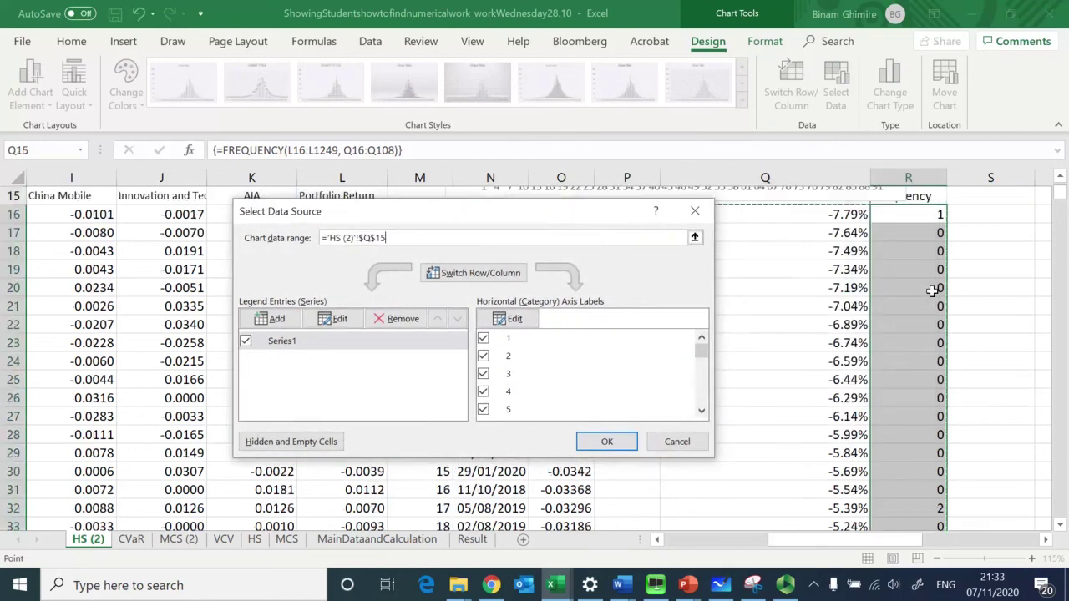
key(ctrl+shift+Down)
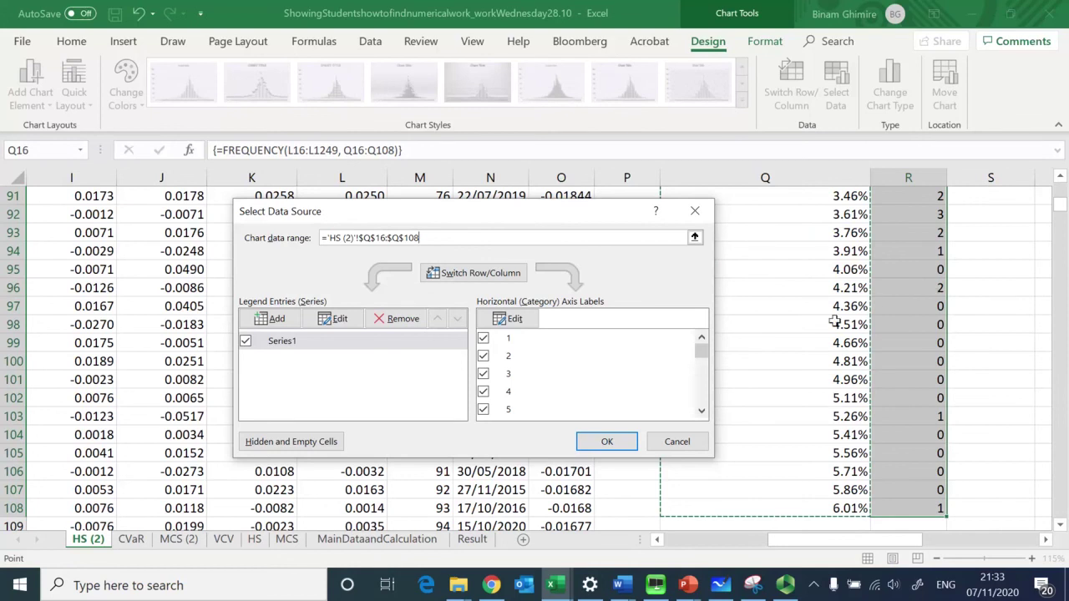
click(608, 444)
Step: Undo the change to the chart's data range and return to the frequency chart
click(717, 403)
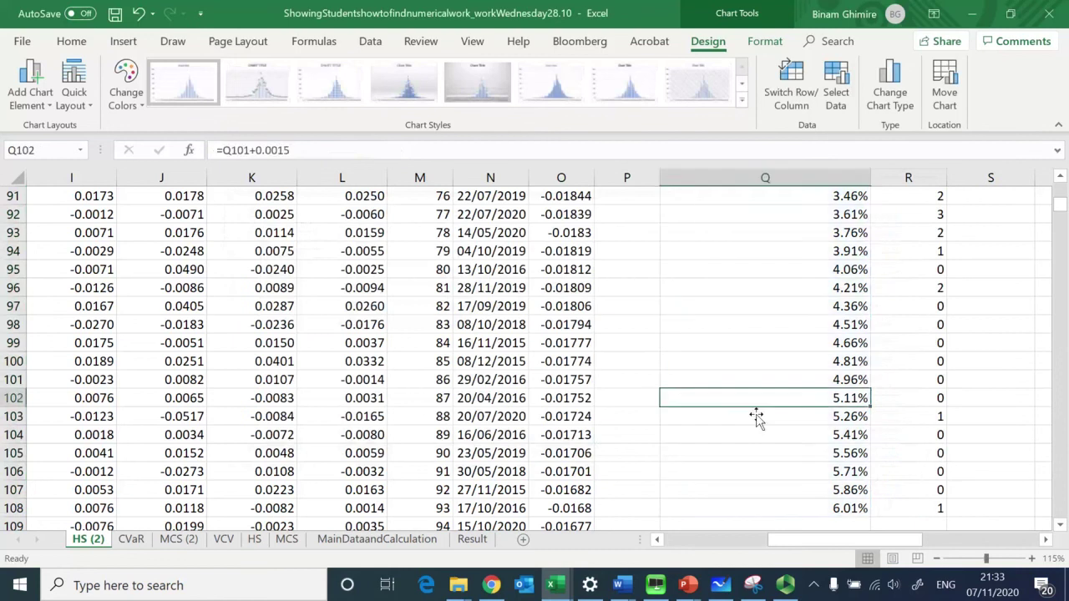
key(ctrl+Up)
key(Up)
key(Up)
key(Up)
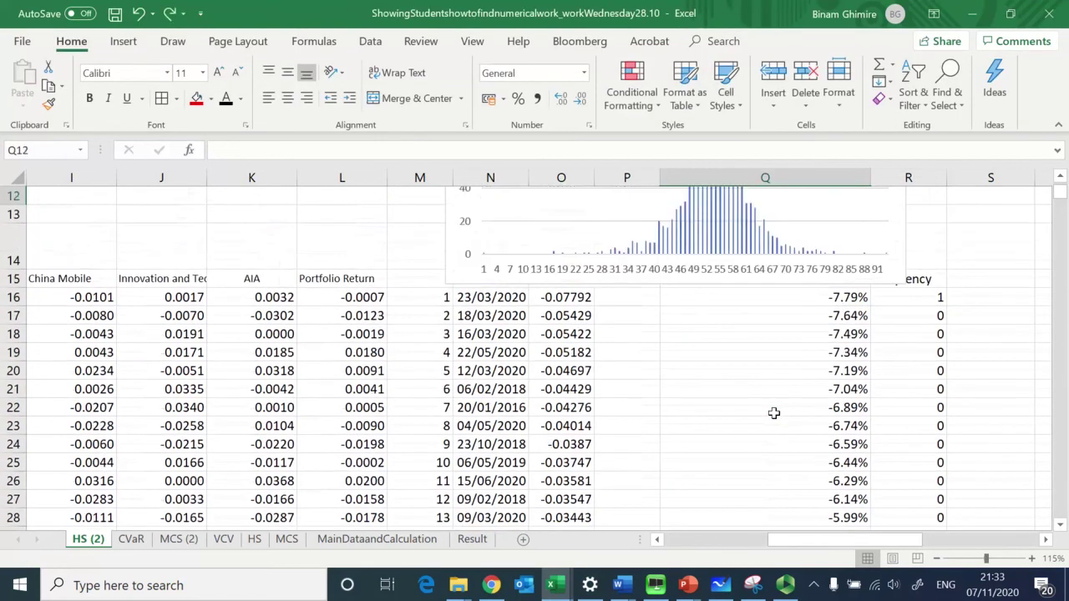
Step: Set the frequency chart's horizontal axis labels to the bins in Q16:Q108
scroll(770, 406, up, 4)
scroll(770, 409, down, 1)
right_click(747, 324)
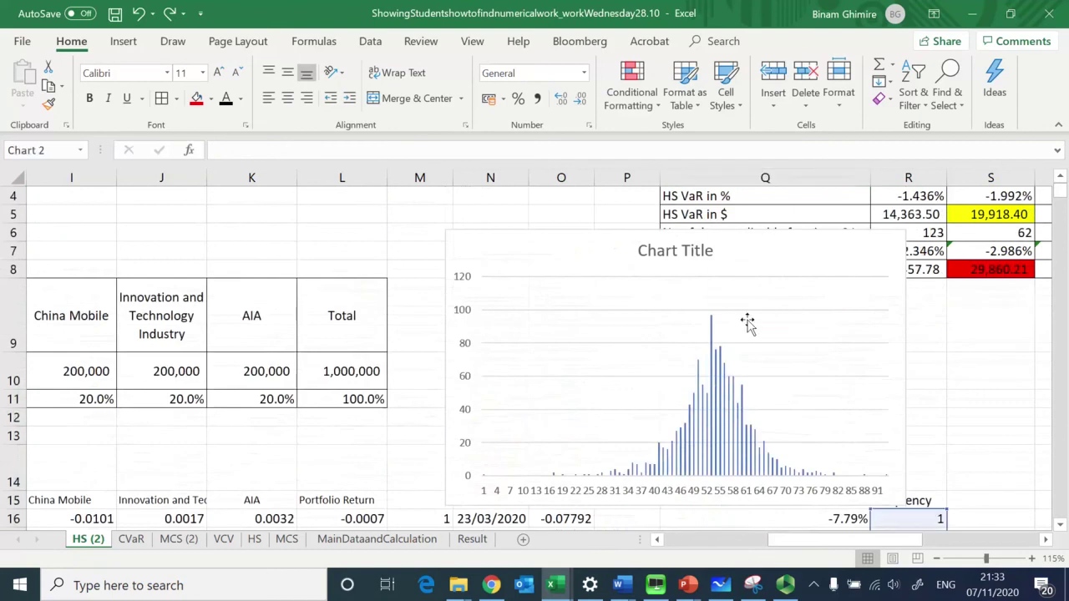
click(799, 412)
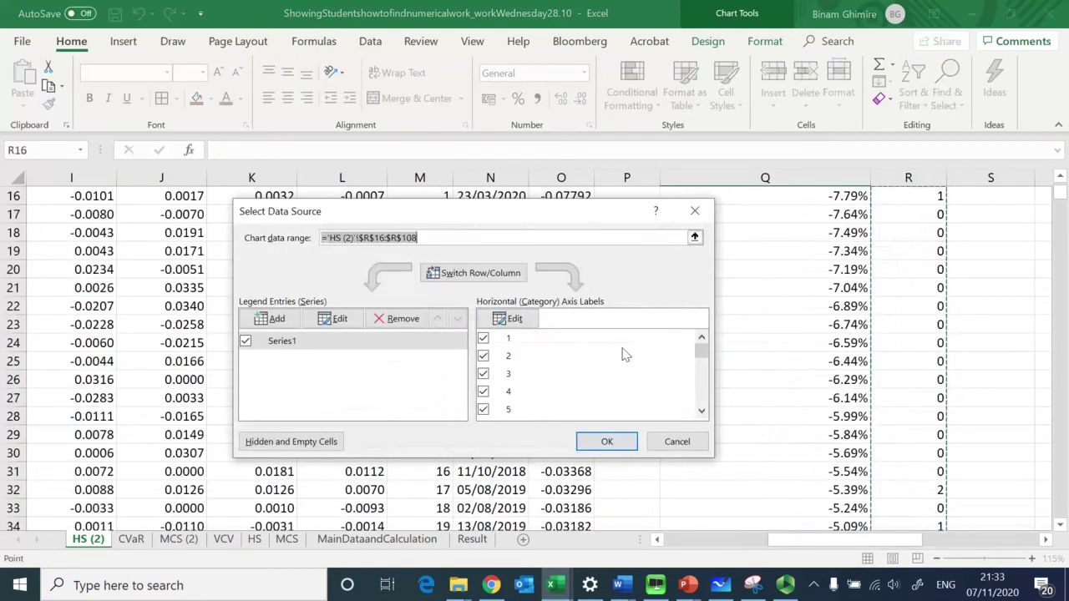
click(531, 327)
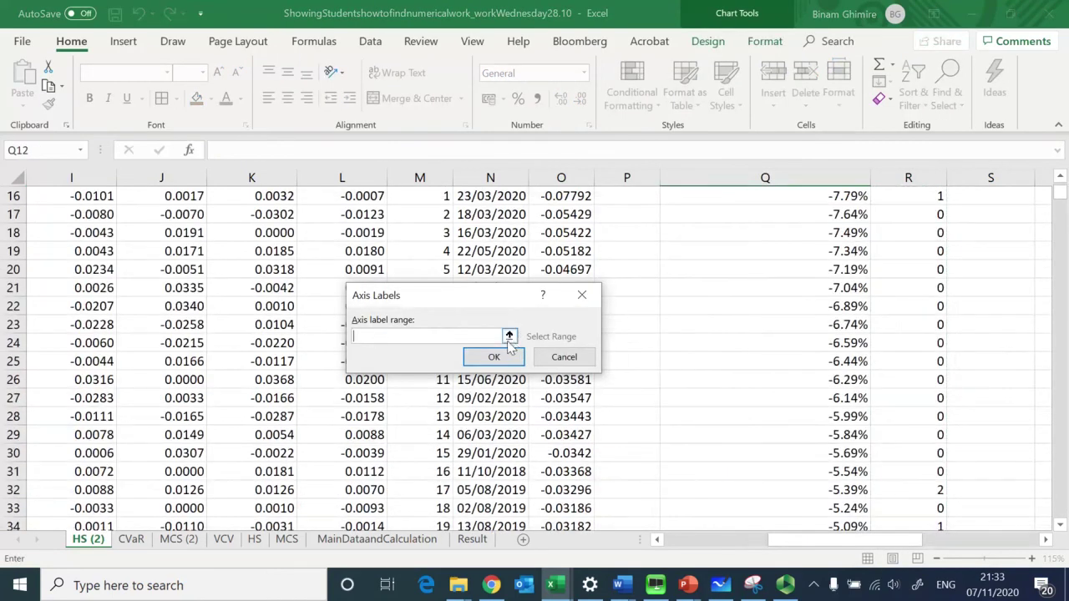
click(824, 347)
key(Up)
key(Up)
key(Up)
key(Up)
key(Up)
key(Up)
key(Up)
key(Up)
key(Up)
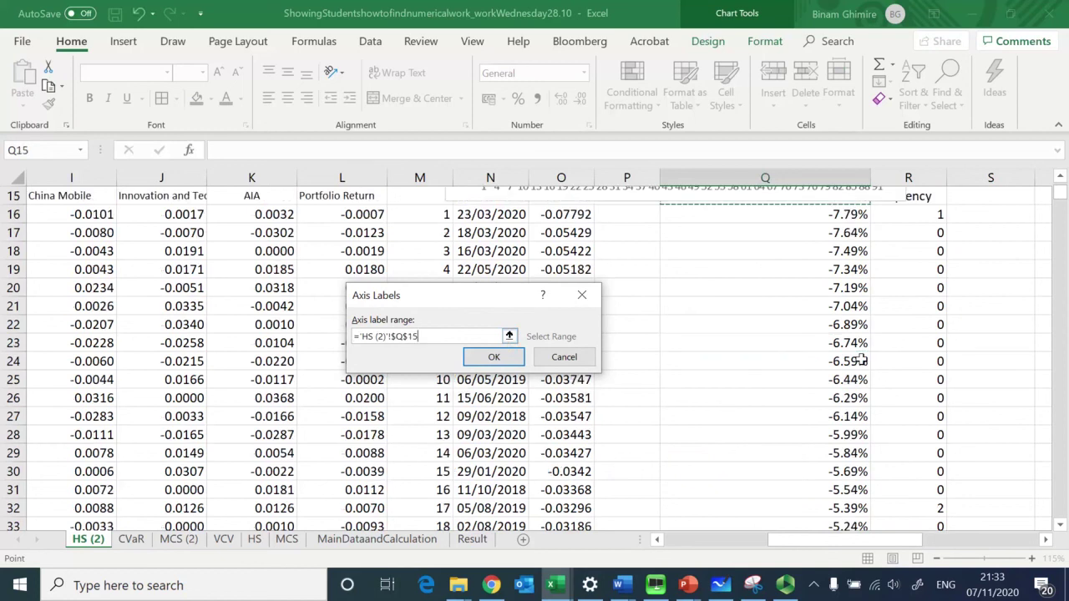
key(Down)
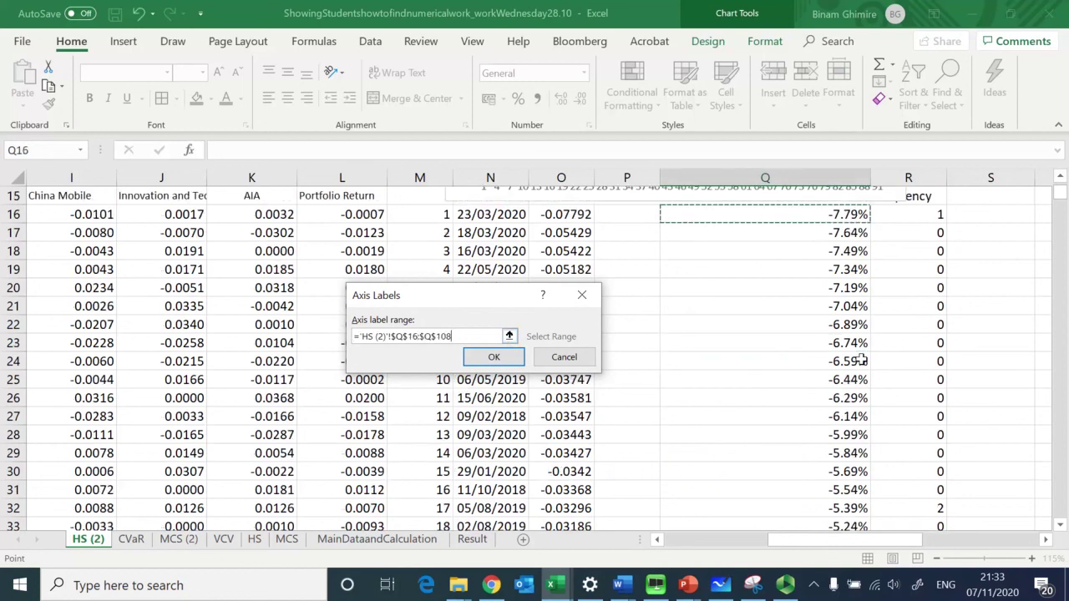
key(ctrl+shift+Down)
click(497, 358)
click(608, 441)
Step: Delete the gridlines and the title from the frequency chart
scroll(719, 376, up, 15)
scroll(719, 376, up, 13)
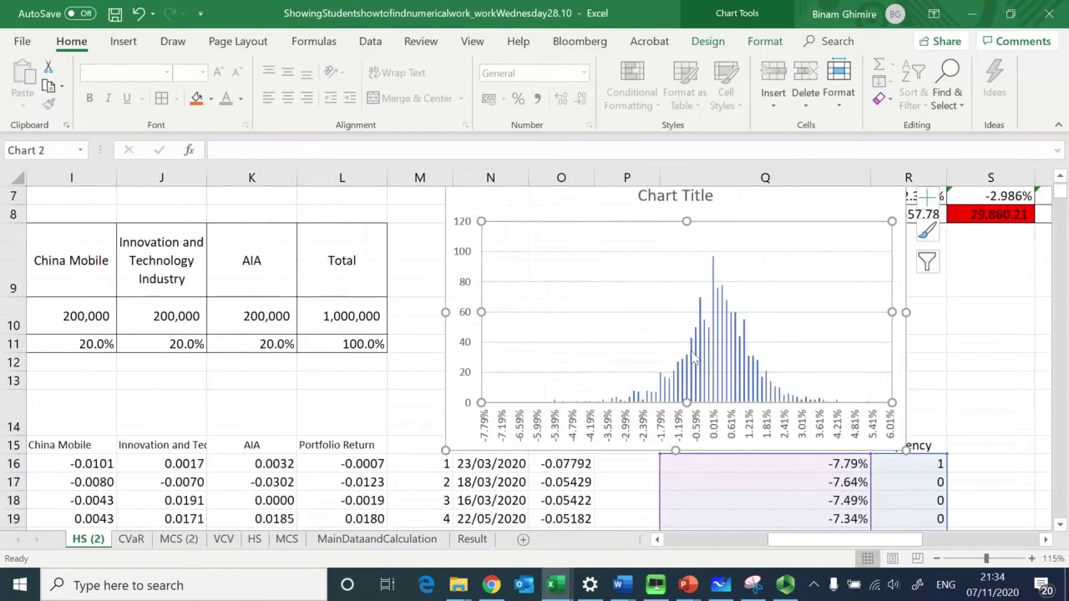
click(788, 252)
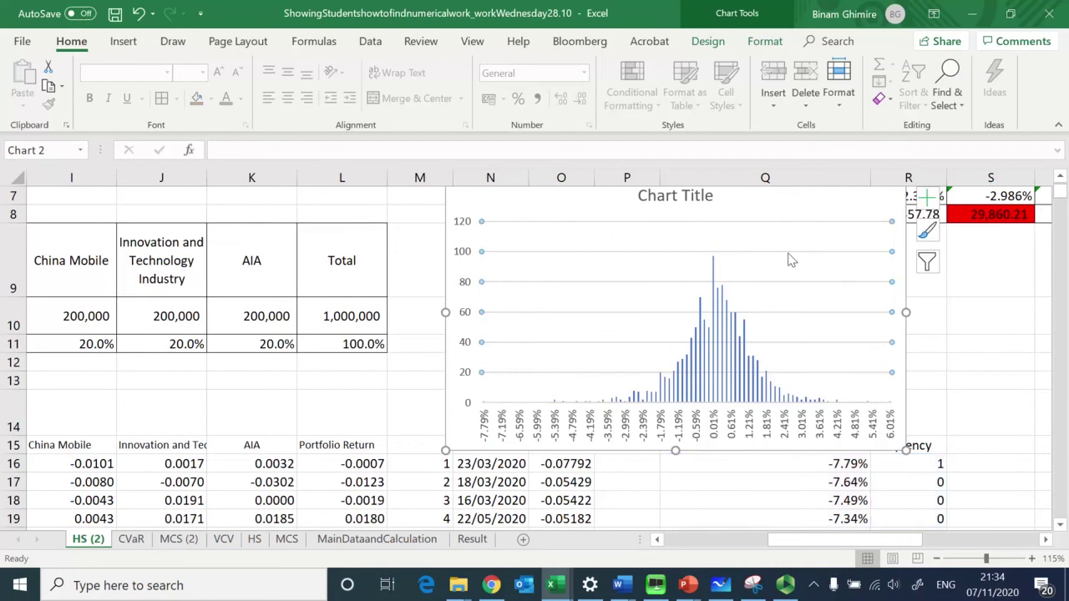
click(697, 200)
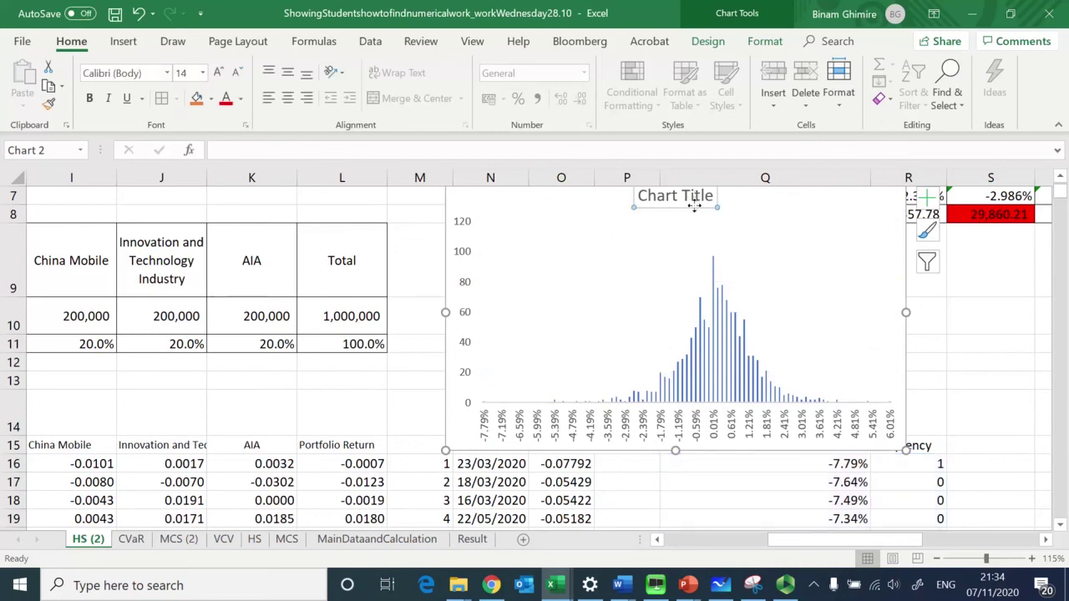
key(Delete)
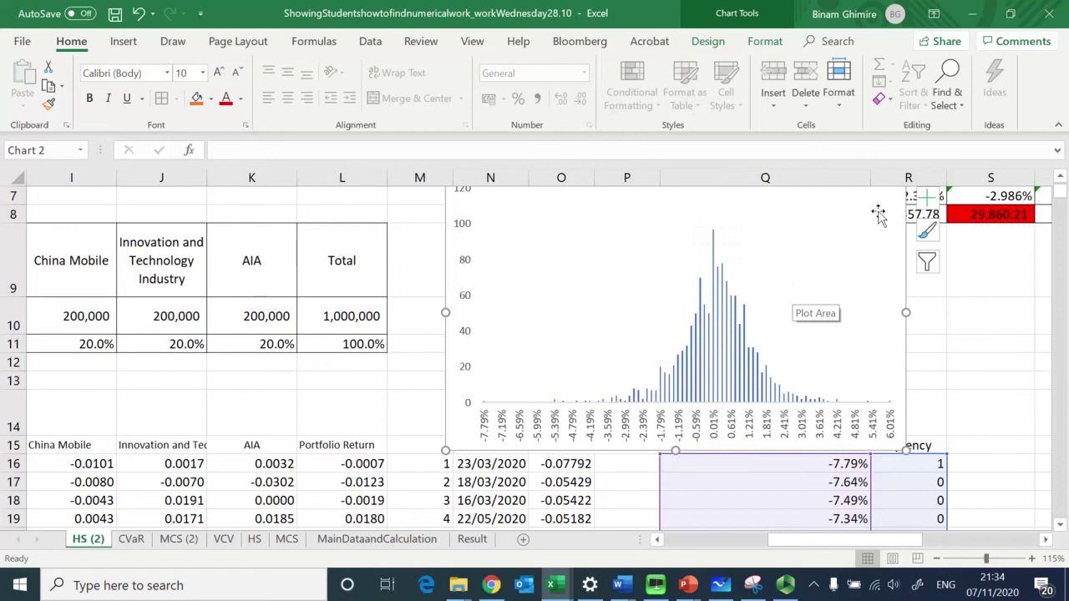
Step: Cut the frequency chart from above the data columns and paste it at cell X9
key(Delete)
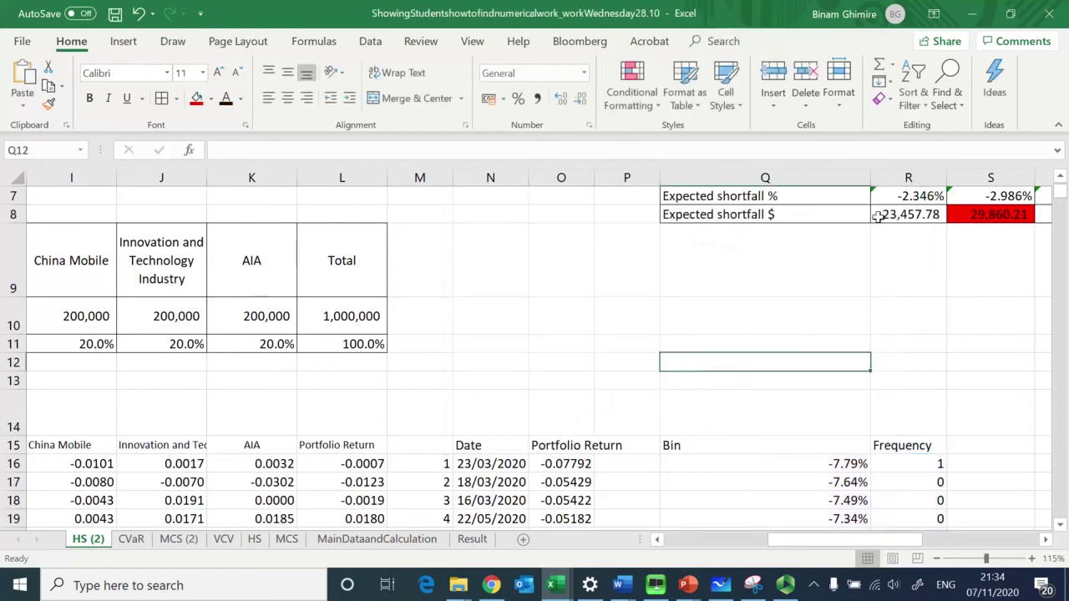
click(1046, 540)
click(1045, 540)
drag(1046, 540, 1046, 541)
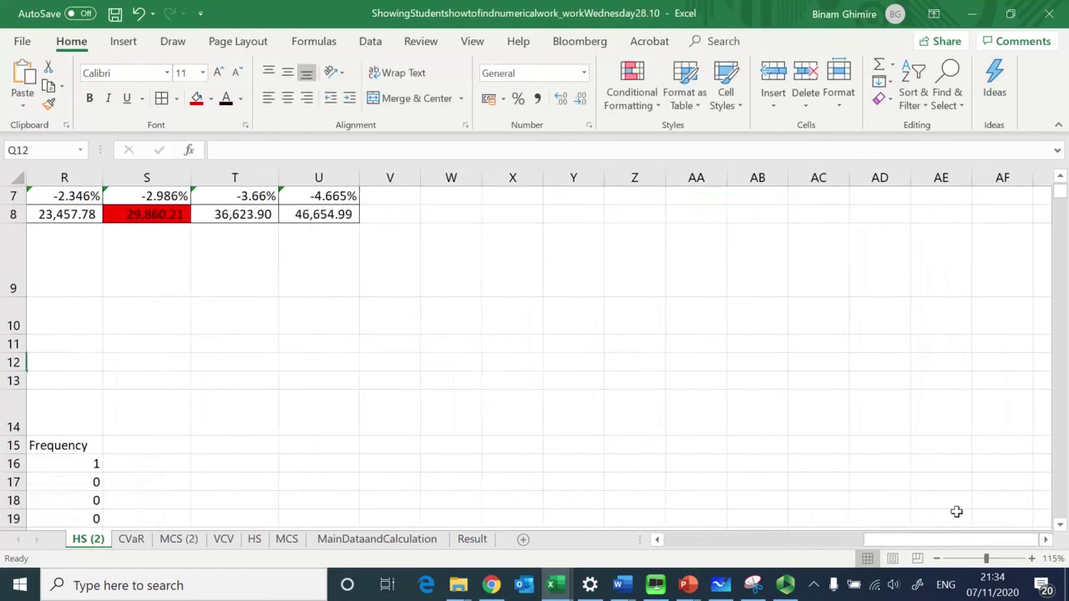
click(535, 289)
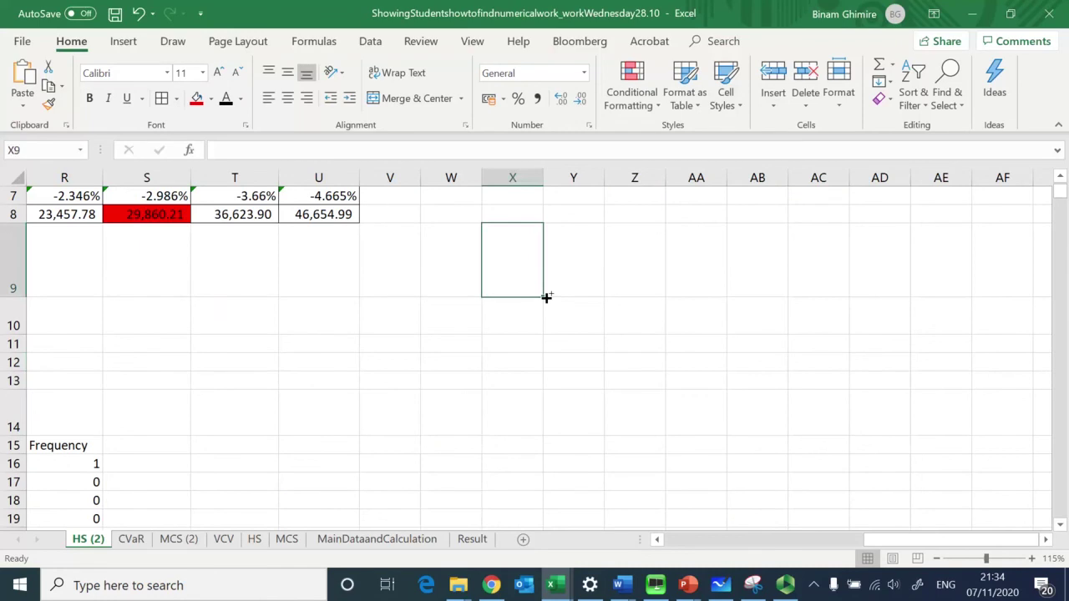
key(ctrl+v)
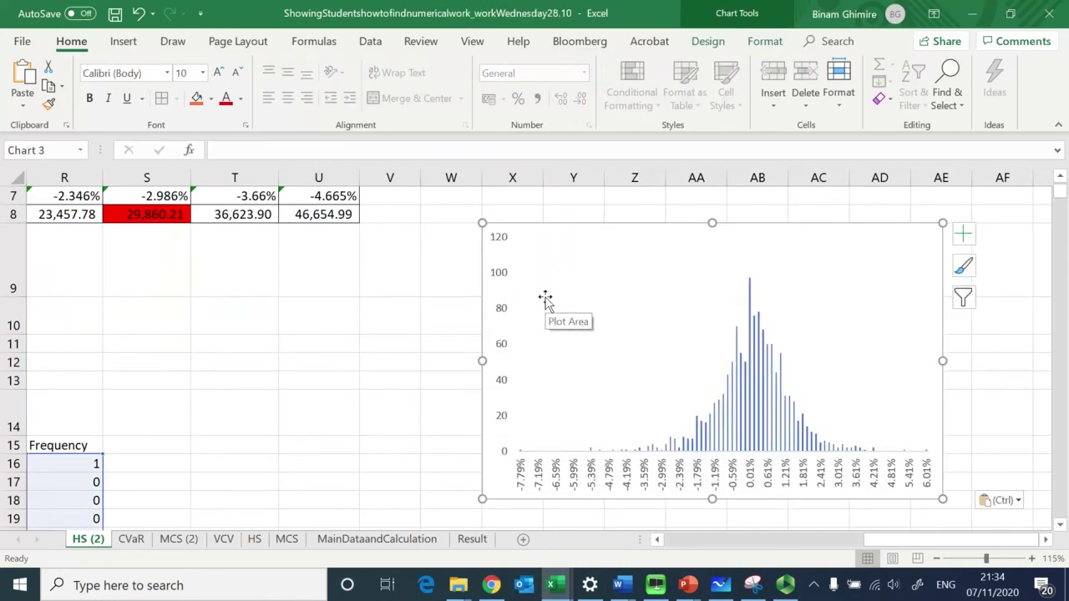
Step: Move the frequency chart up beside the VaR and expected shortfall table, starting at row 4 in column W
scroll(219, 276, up, 1)
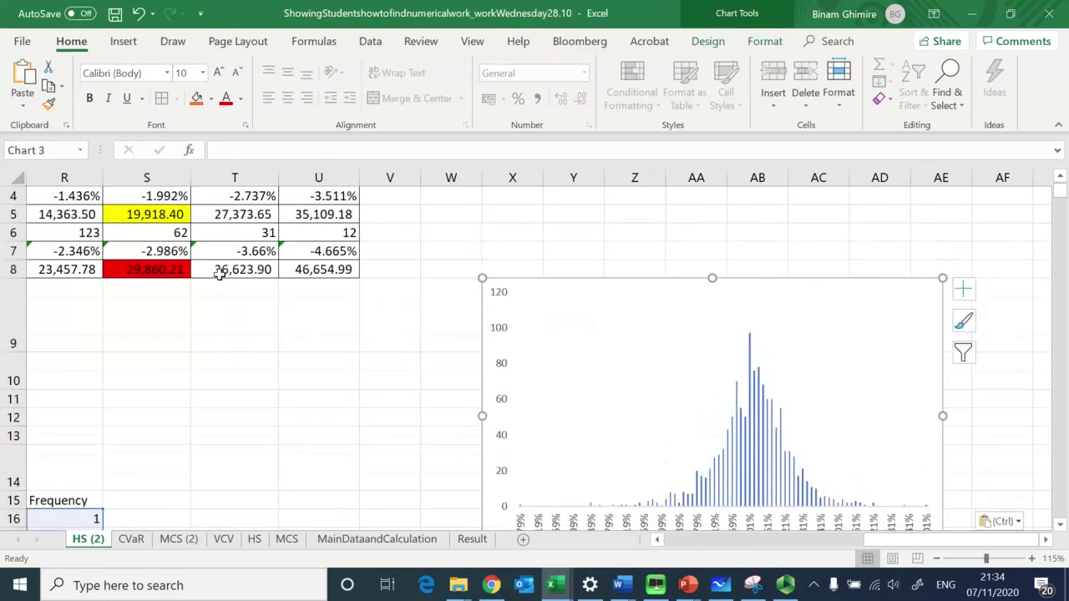
click(145, 271)
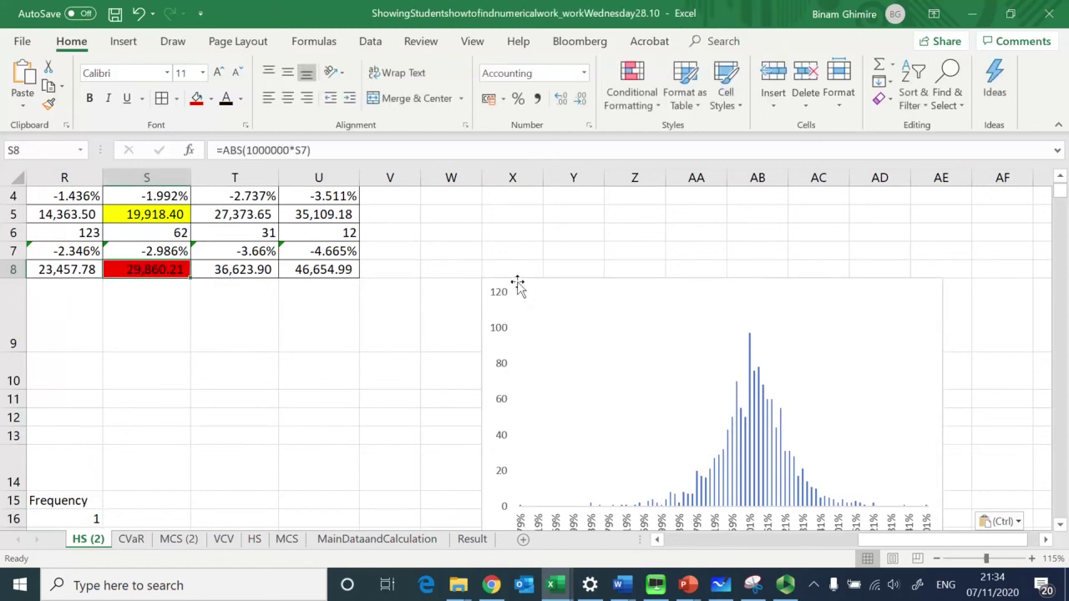
drag(519, 283, 494, 195)
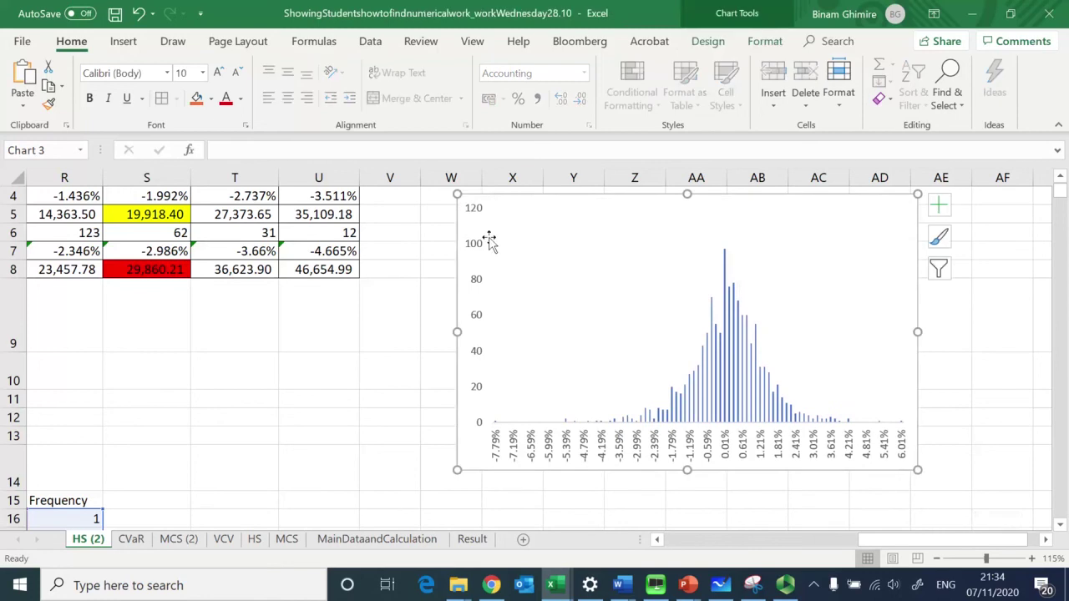
Step: Examine the VaR and expected shortfall table in Q1:U8 alongside the return distribution in the frequency chart
ctrl+scroll(428, 388, up, 1)
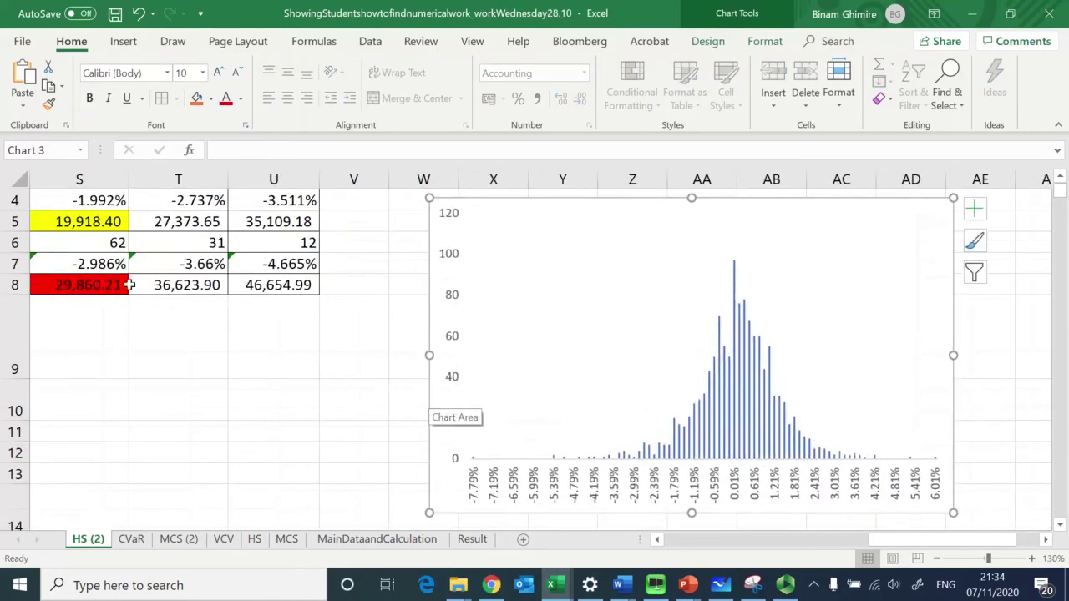
click(80, 221)
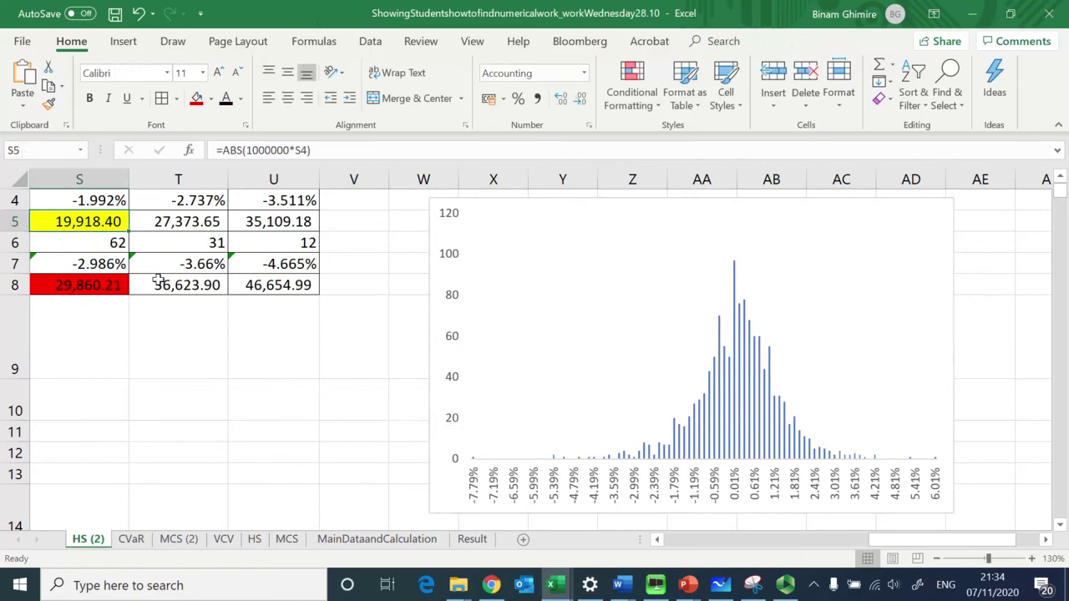
key(Left)
key(Up)
key(Up)
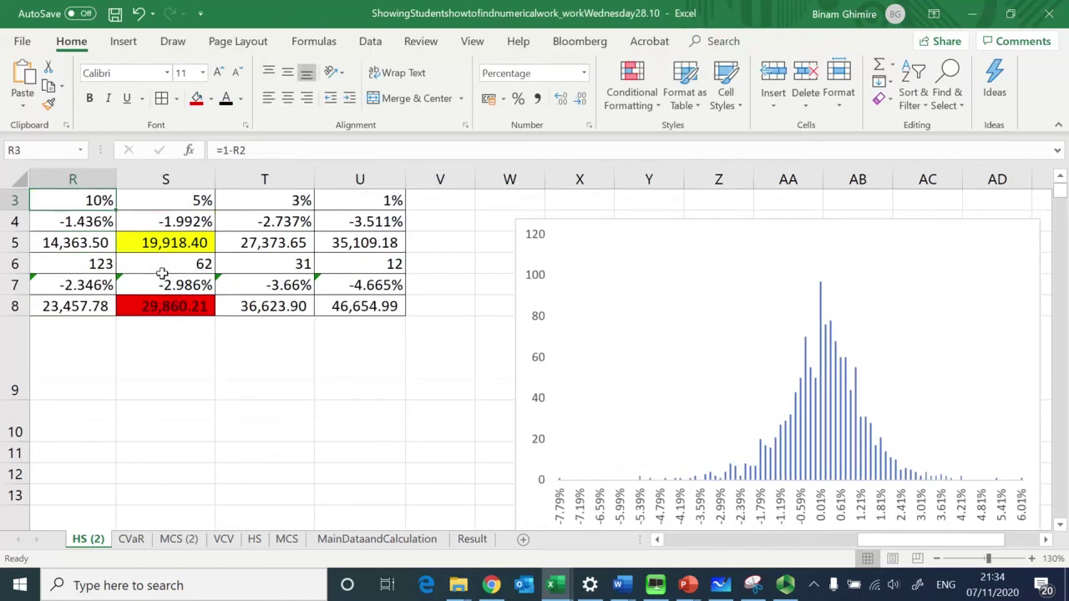
key(Left)
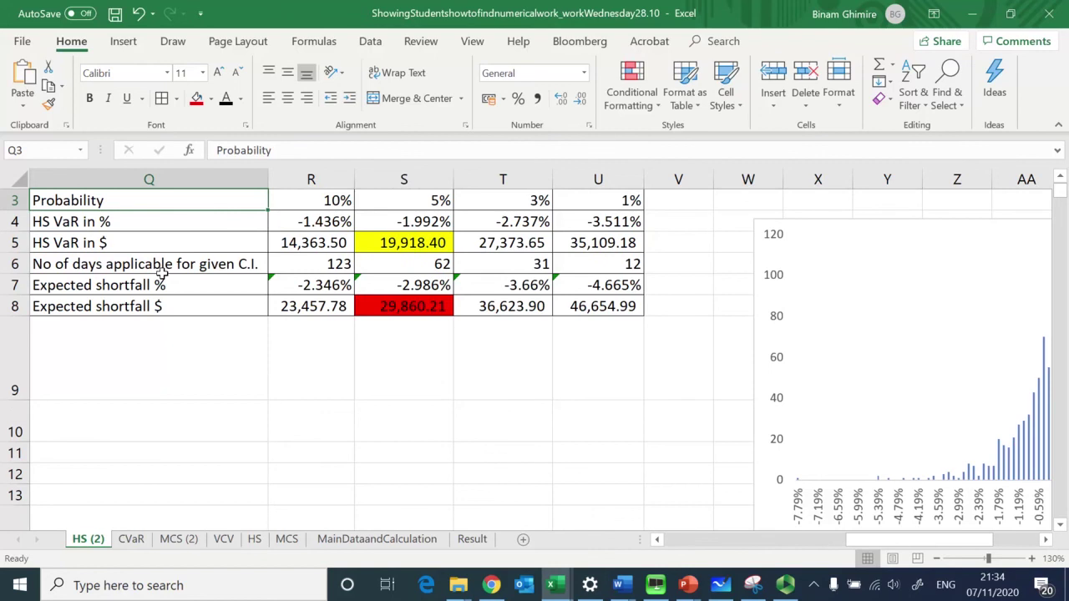
scroll(361, 361, down, 1)
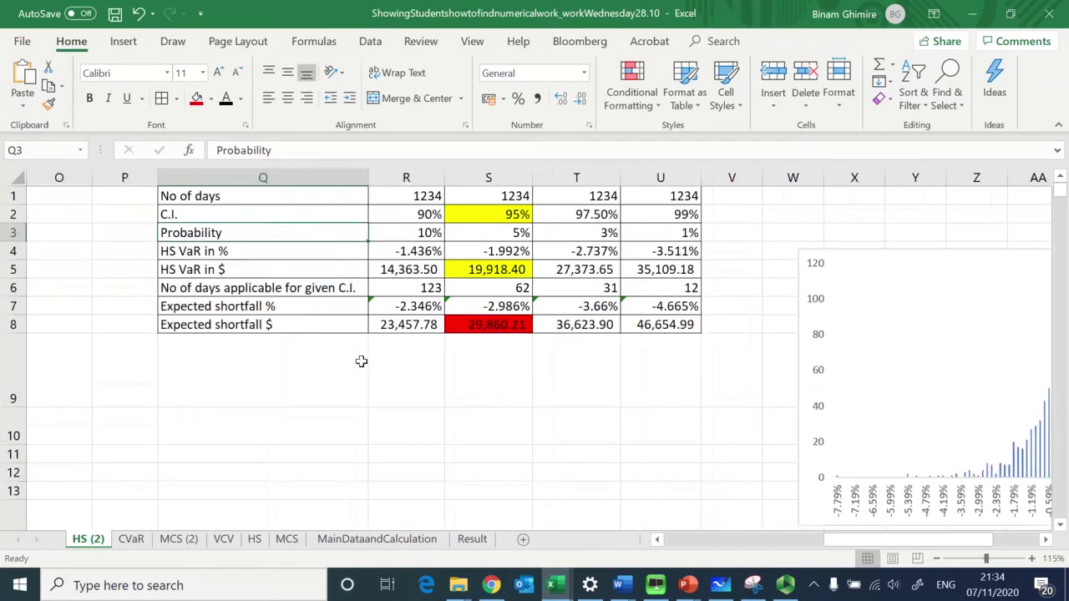
click(1045, 541)
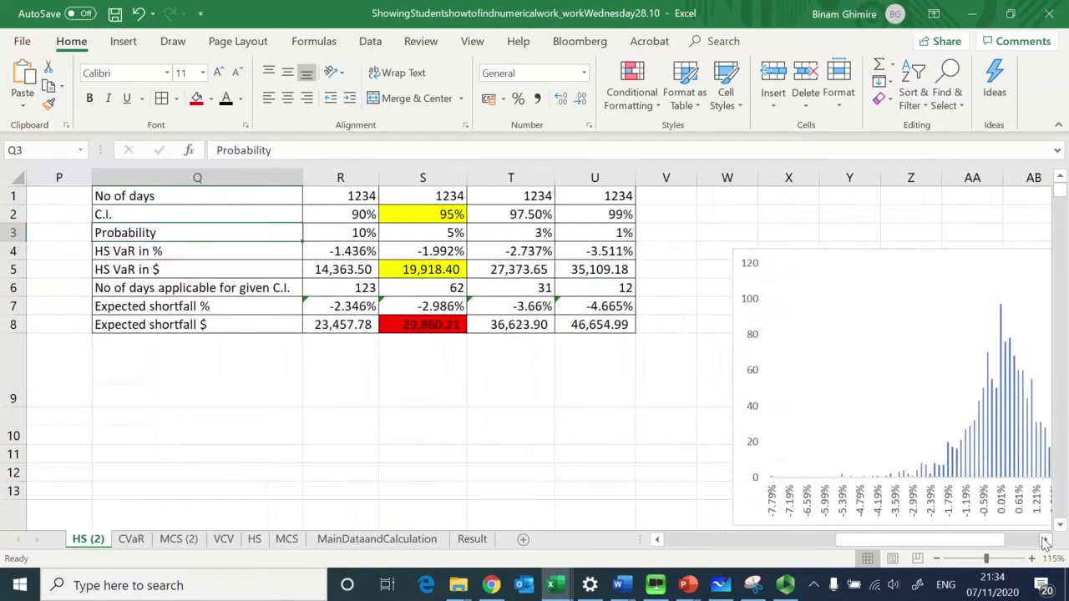
click(1045, 540)
click(1045, 541)
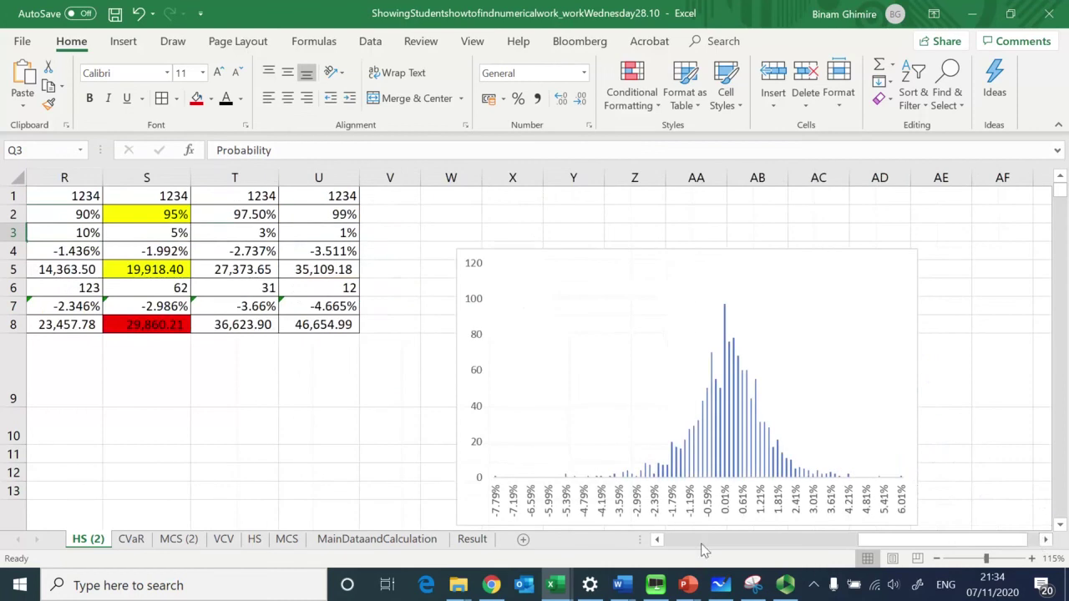
click(657, 540)
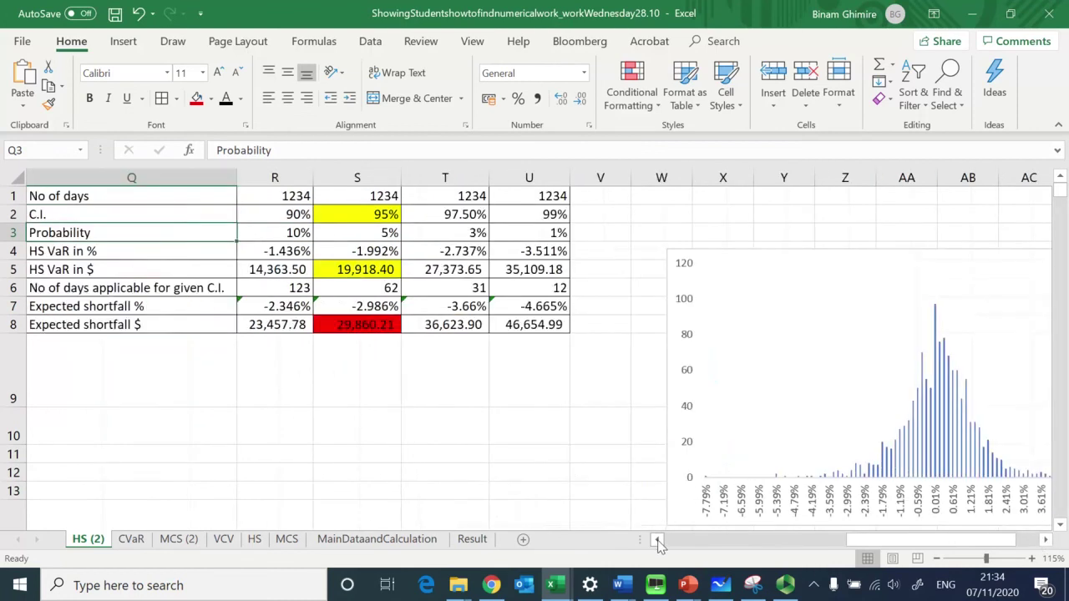
Step: Fill cell S4, the HS VaR percentage at 95% confidence, with yellow
click(372, 251)
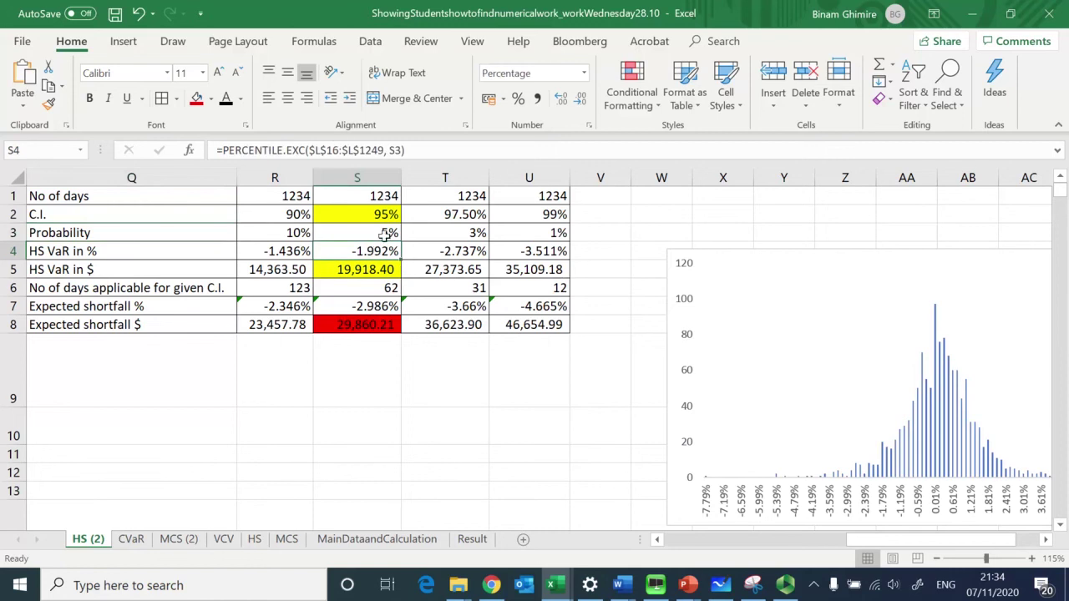
click(211, 99)
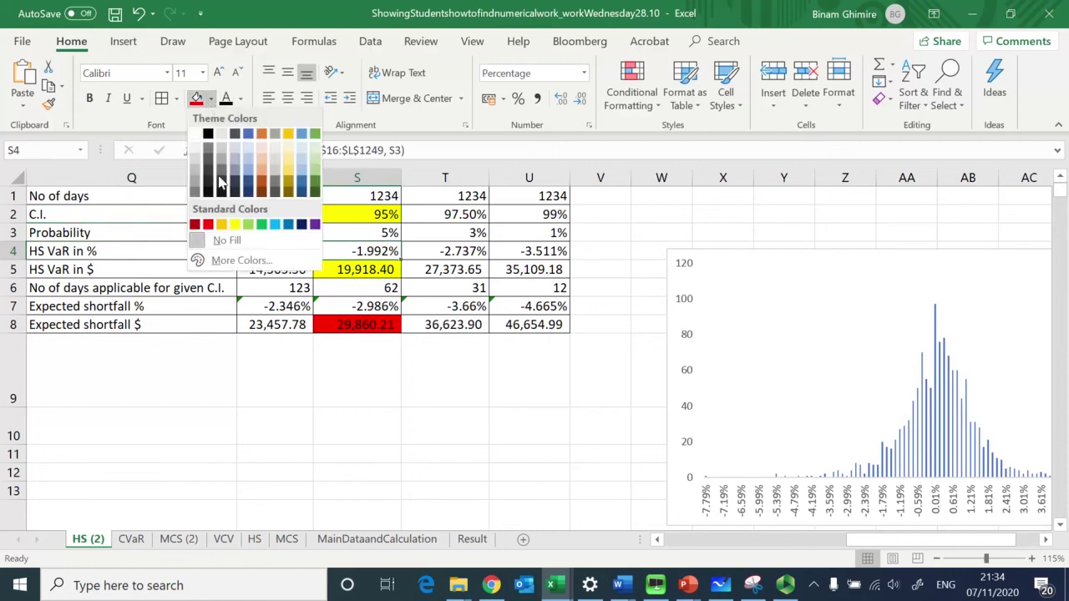
click(234, 224)
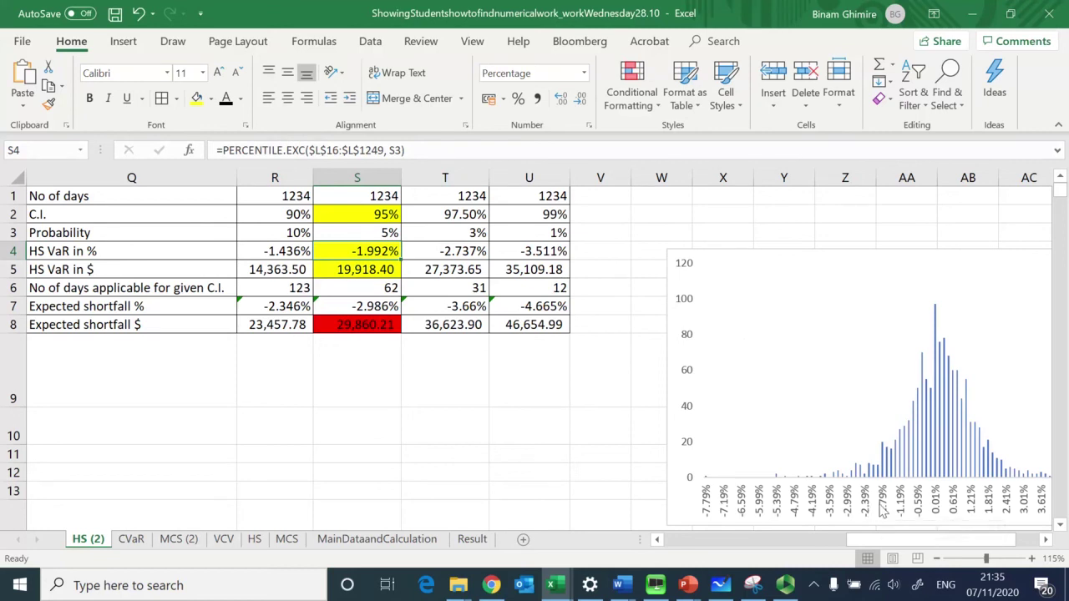
Step: Draw a narrow upright oval about 1.63 cm high and 0.13 cm wide on the chart between the -2.39% and -1.79% bins
click(124, 42)
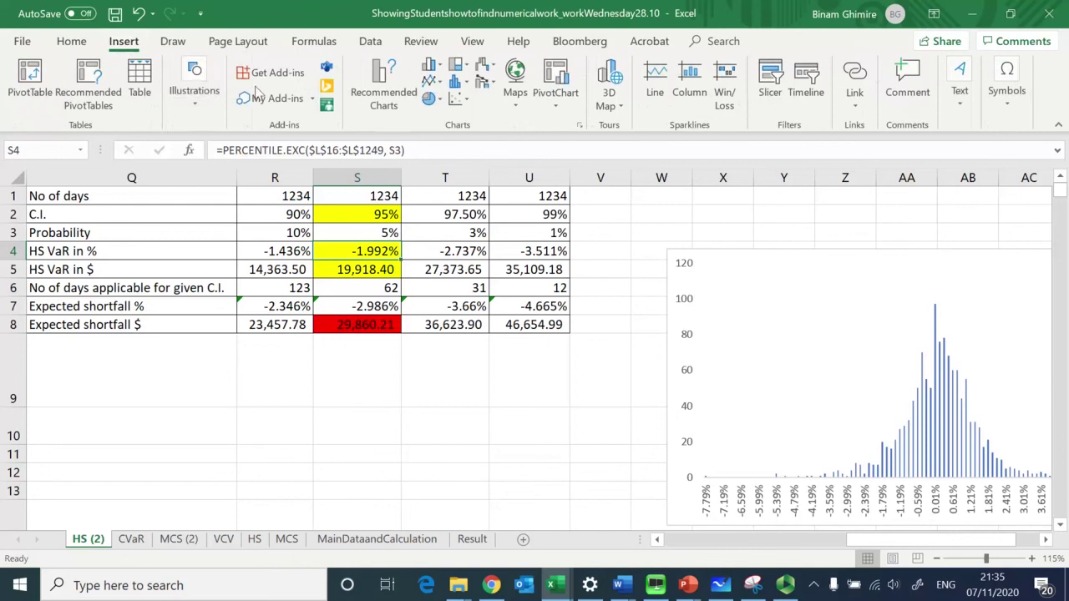
click(199, 104)
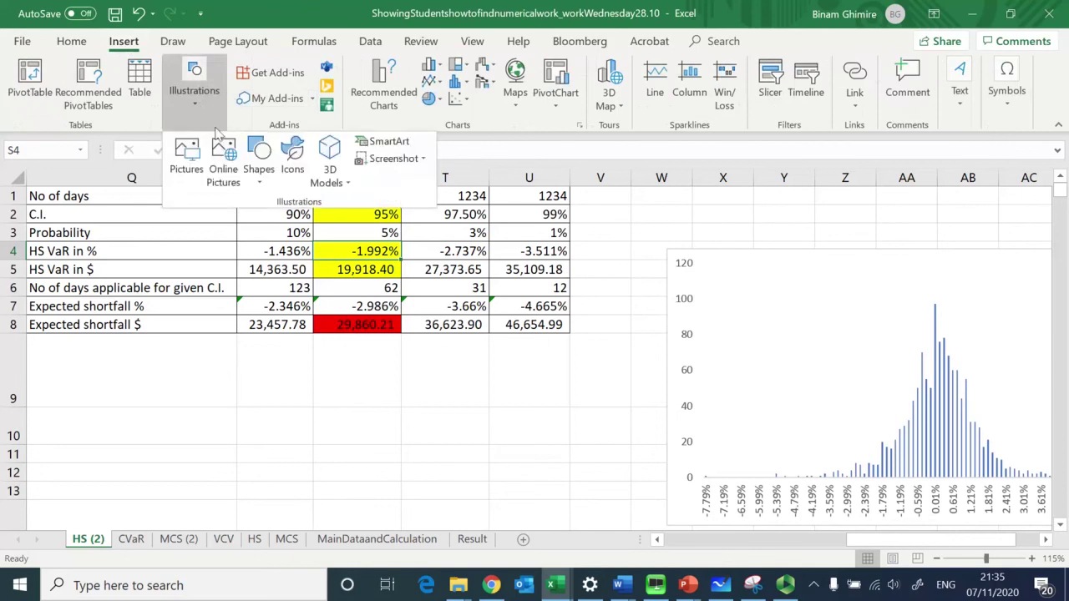
click(261, 182)
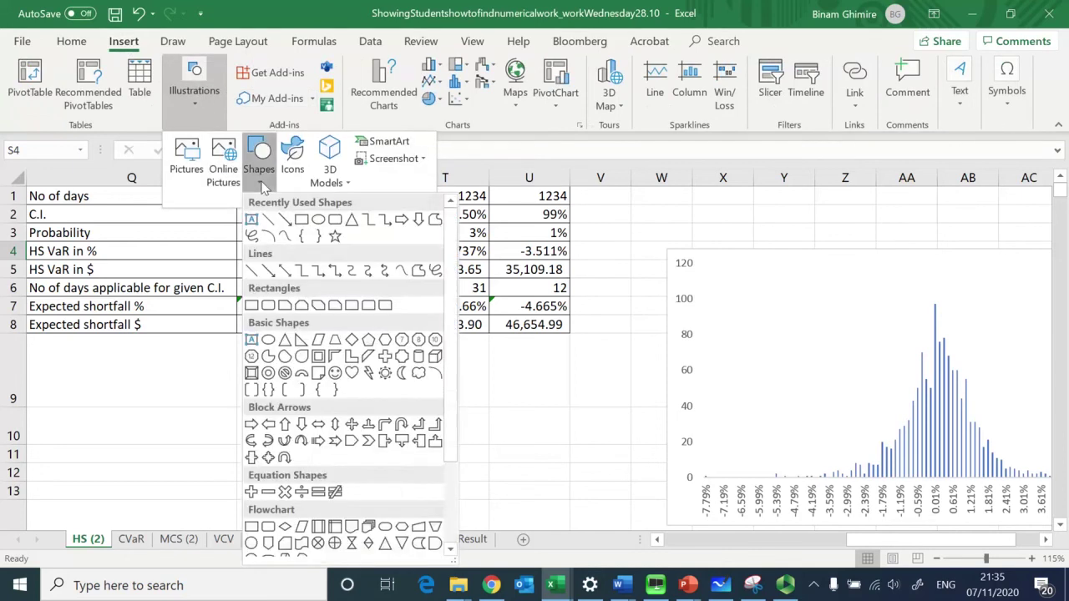
click(318, 219)
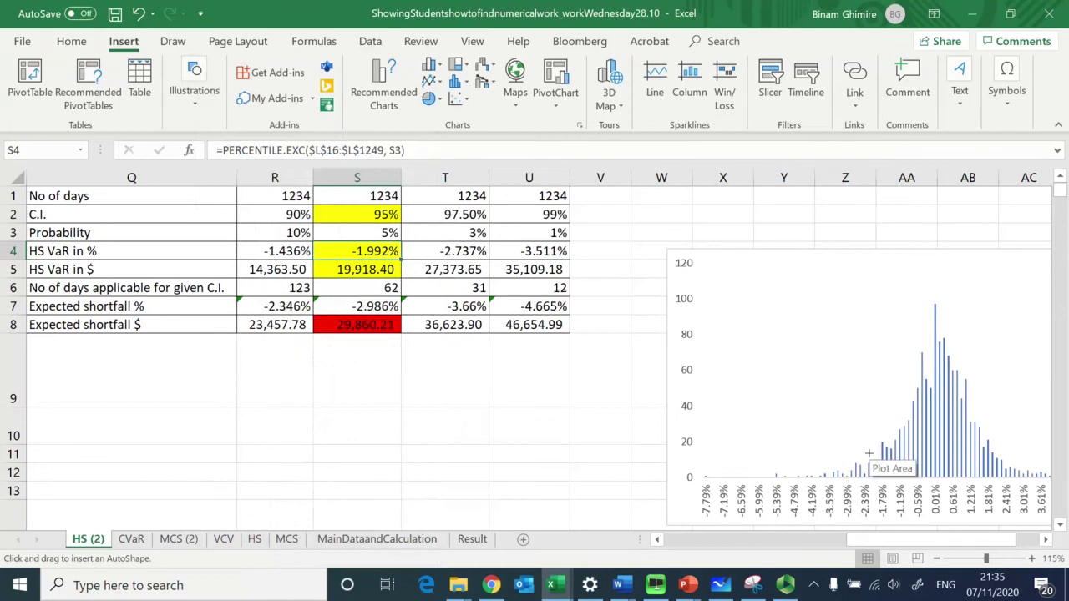
drag(872, 451, 874, 483)
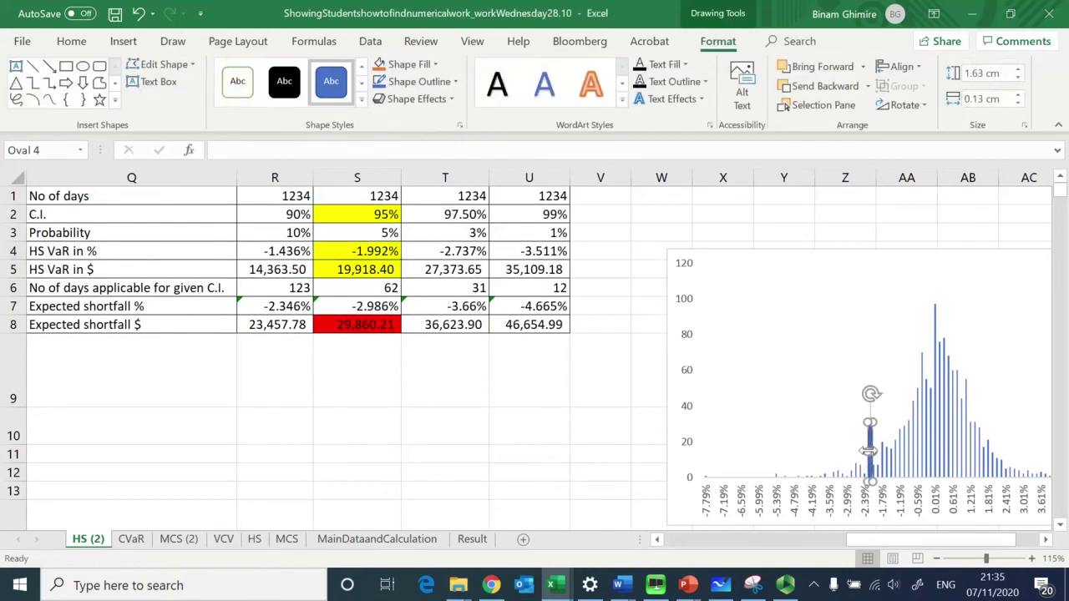
Step: Nudge the oval slightly down and right to mark the 95% VaR on the chart's axis, and fill it with orange
key(Down)
key(Right)
key(Down)
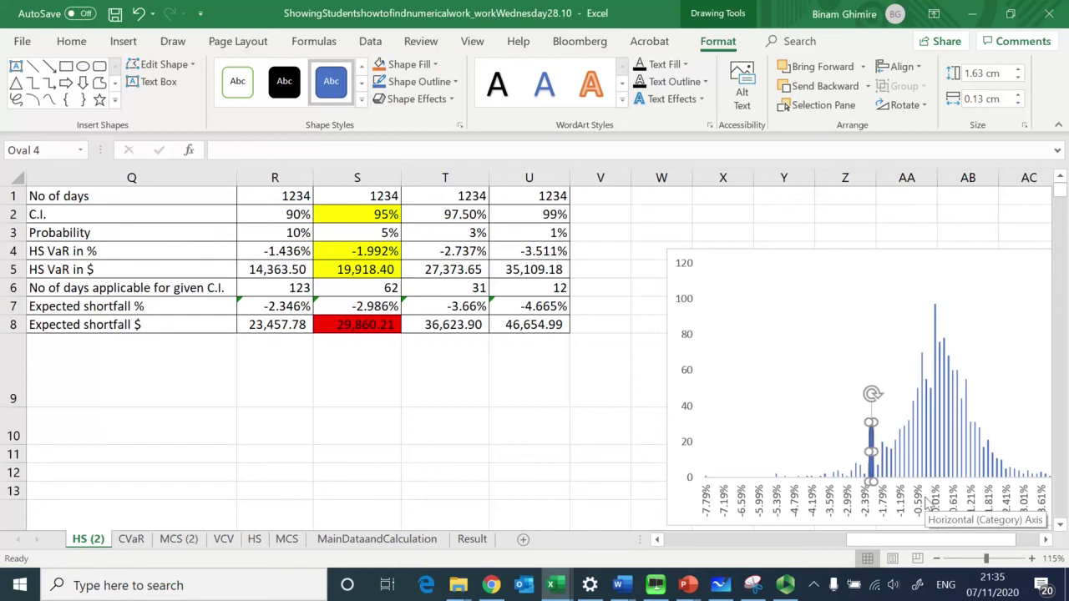
key(Down)
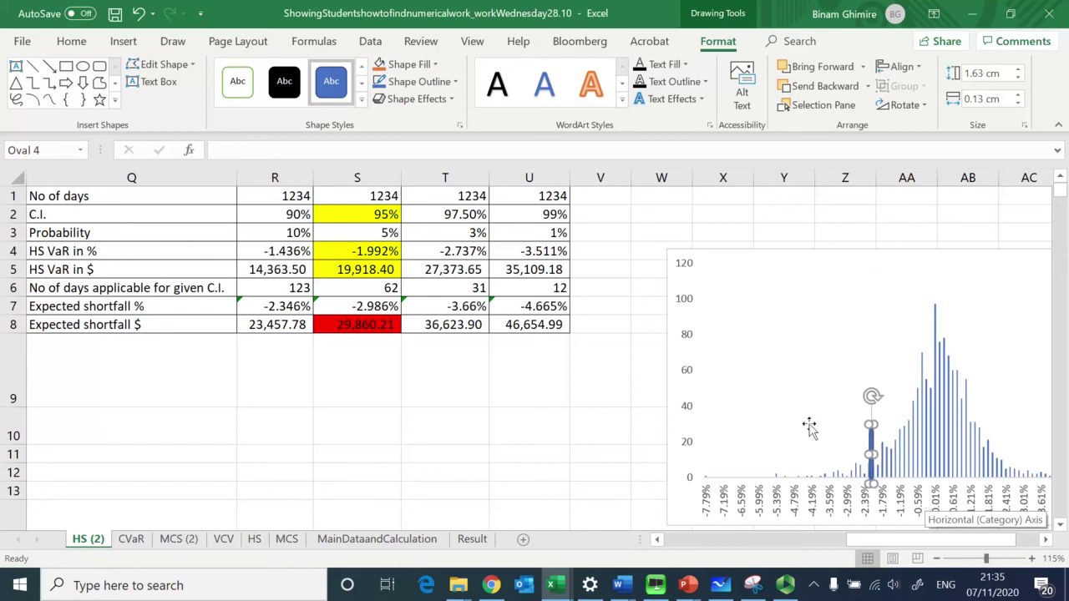
click(385, 69)
click(599, 416)
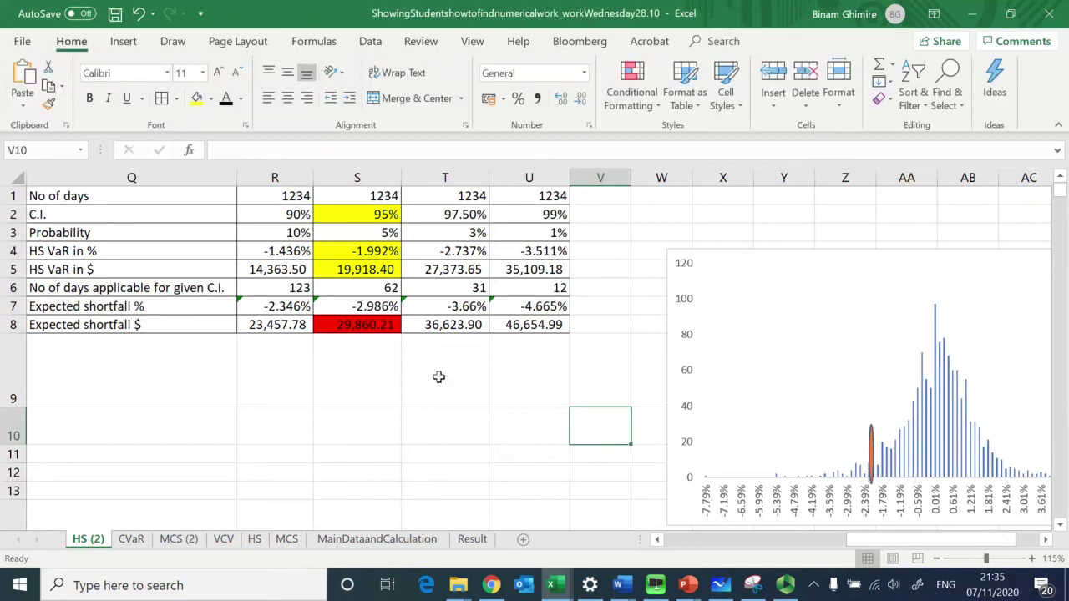
Step: Draw a narrow upright oval about 0.78 cm high and 0.13 cm wide at the chart's -2.99% bin to mark the 95% expected shortfall
click(118, 306)
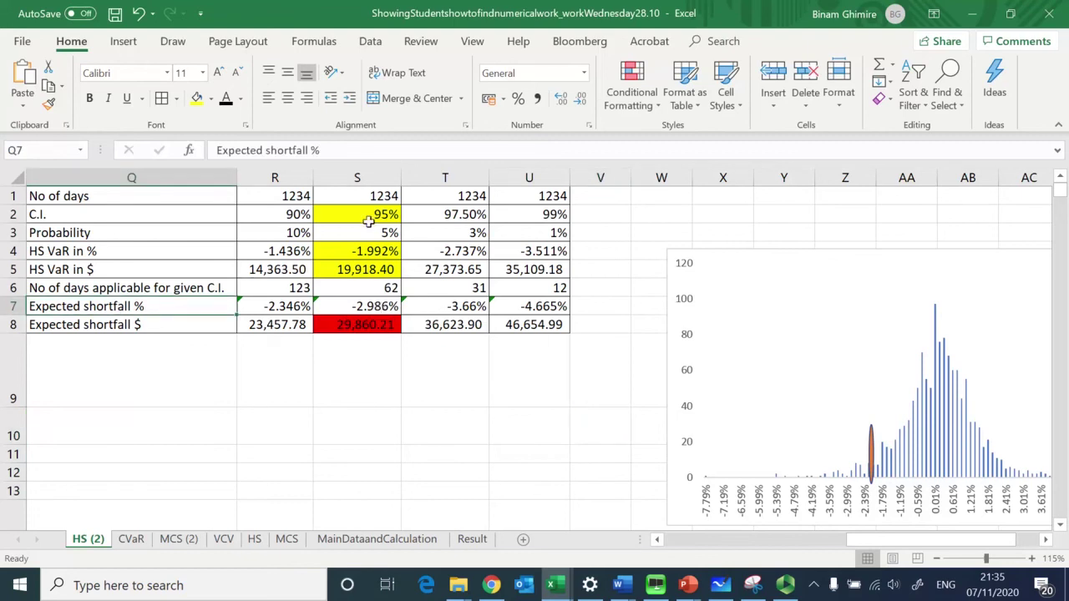
click(370, 307)
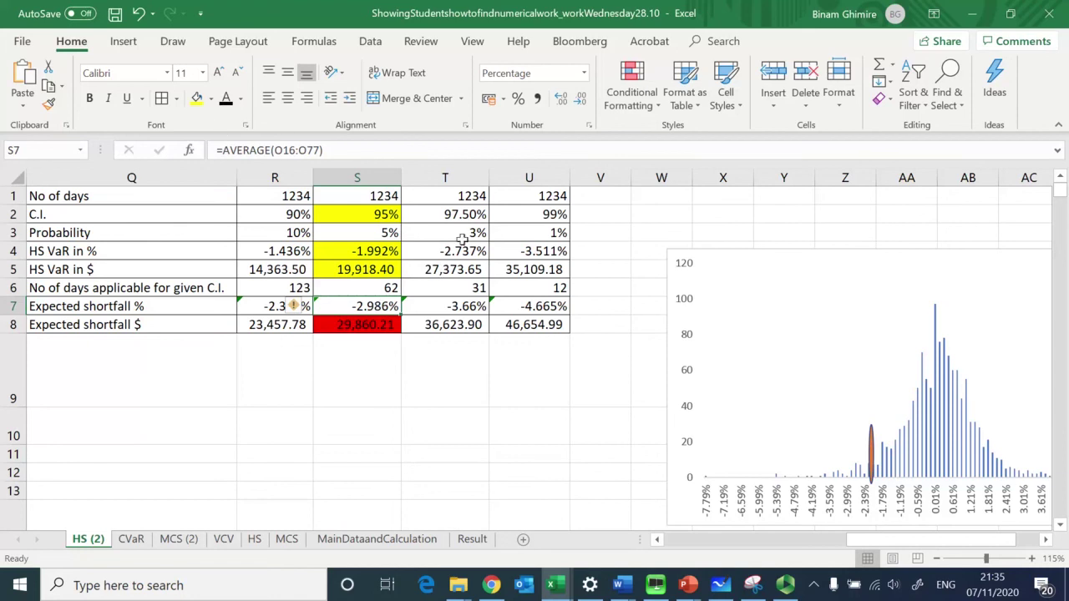
click(124, 42)
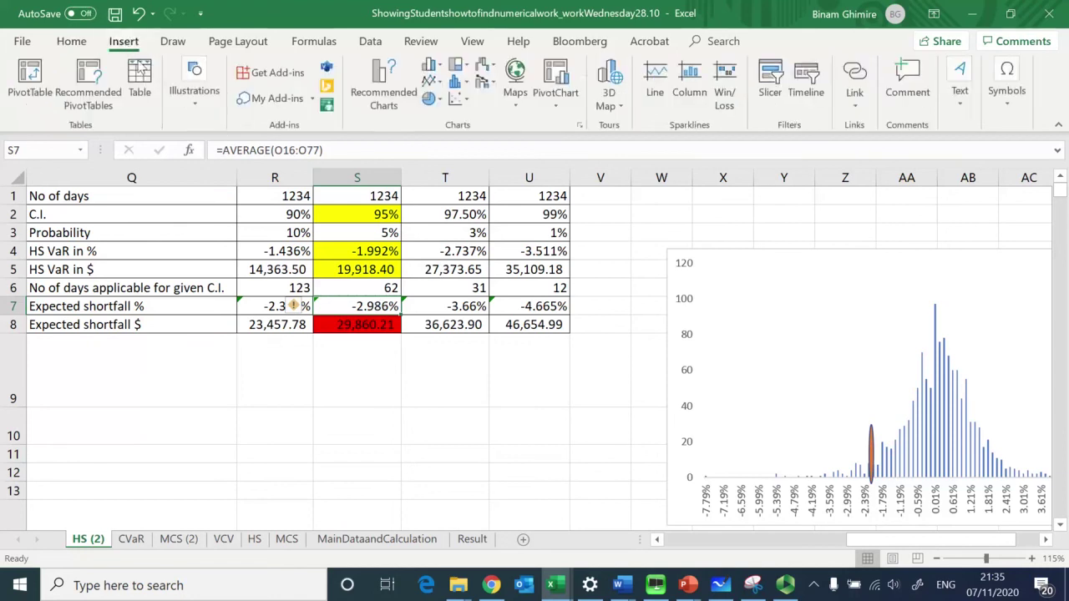
click(194, 84)
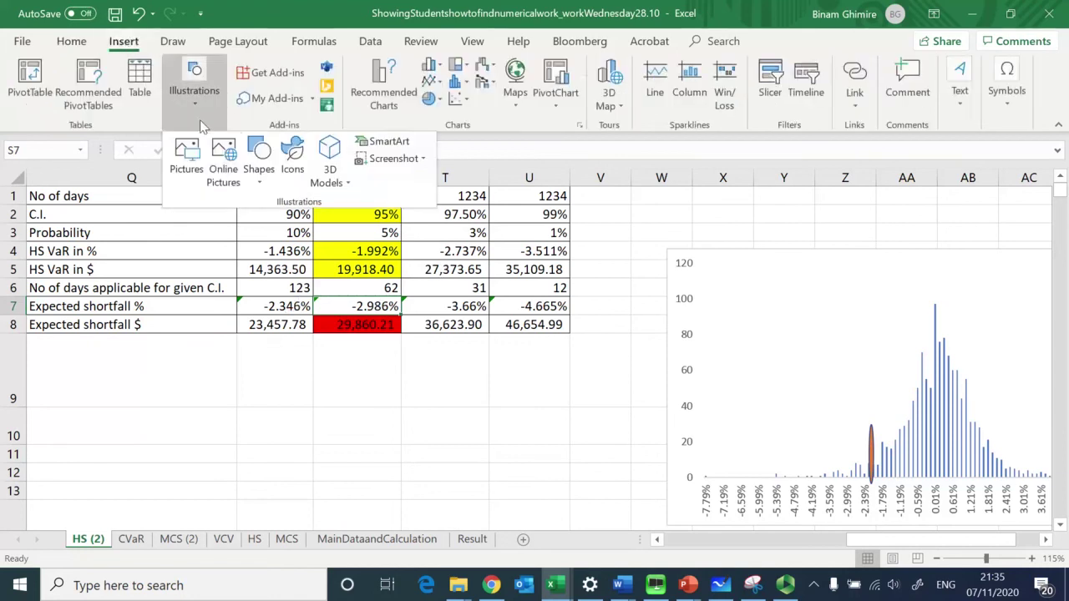
click(258, 167)
click(318, 219)
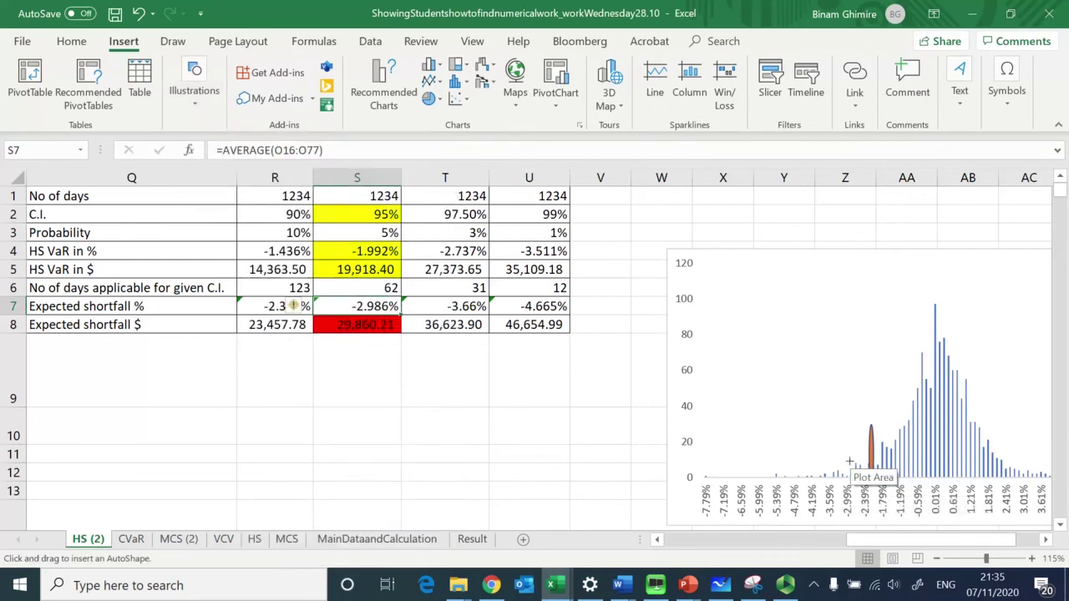
drag(851, 458, 852, 468)
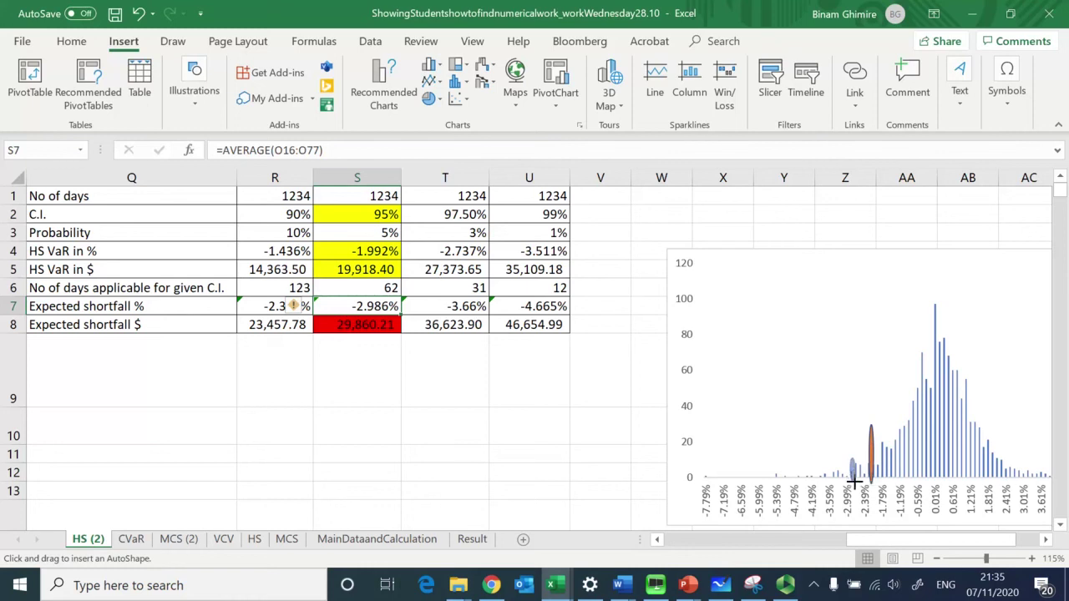
drag(849, 486, 847, 490)
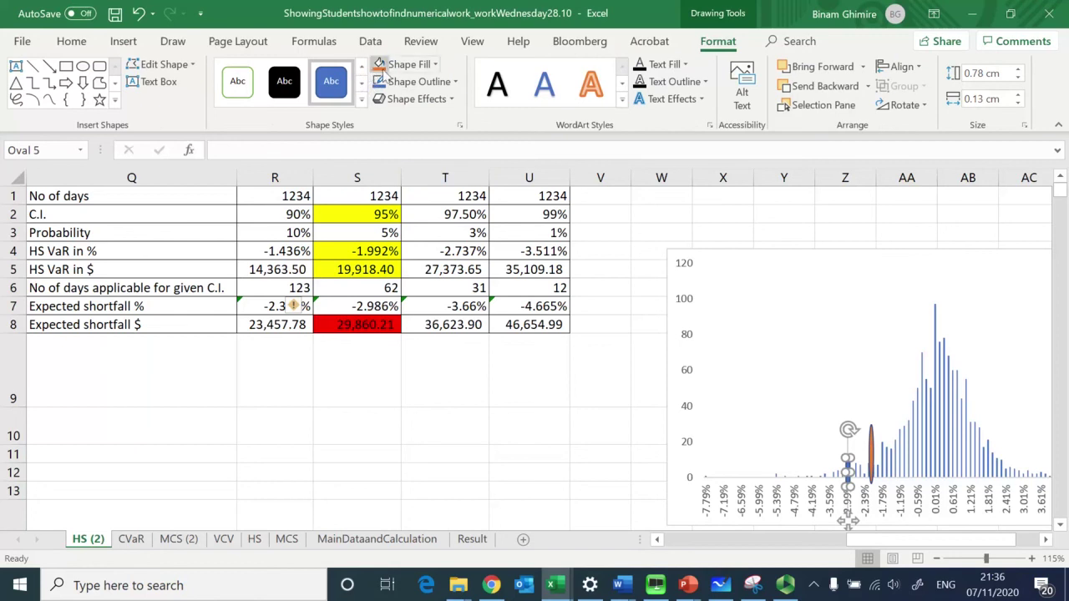
Step: Fill the new expected shortfall oval on the chart with red
click(436, 65)
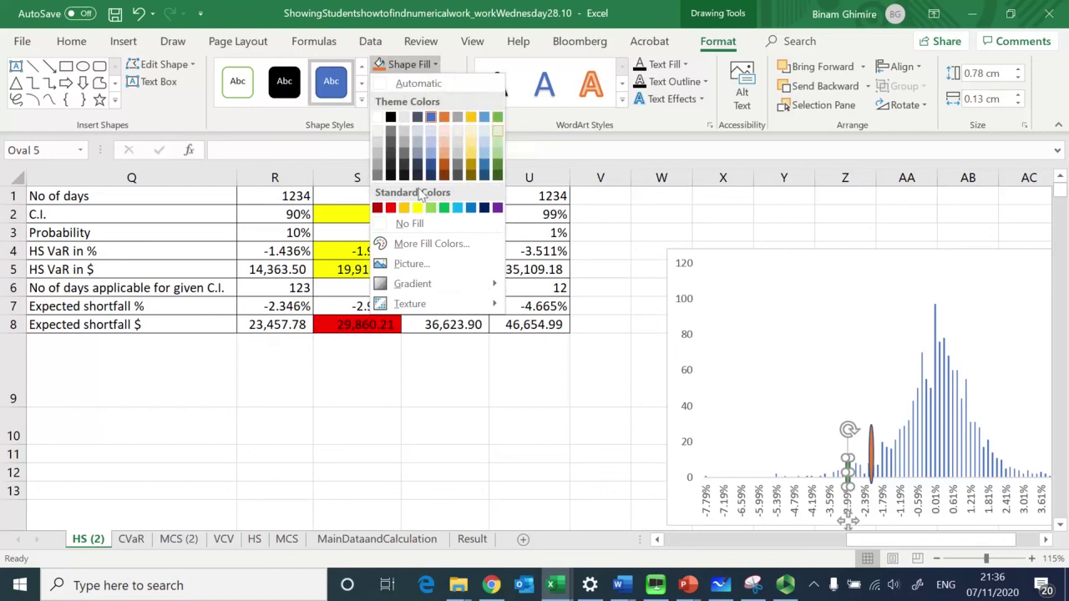
click(391, 208)
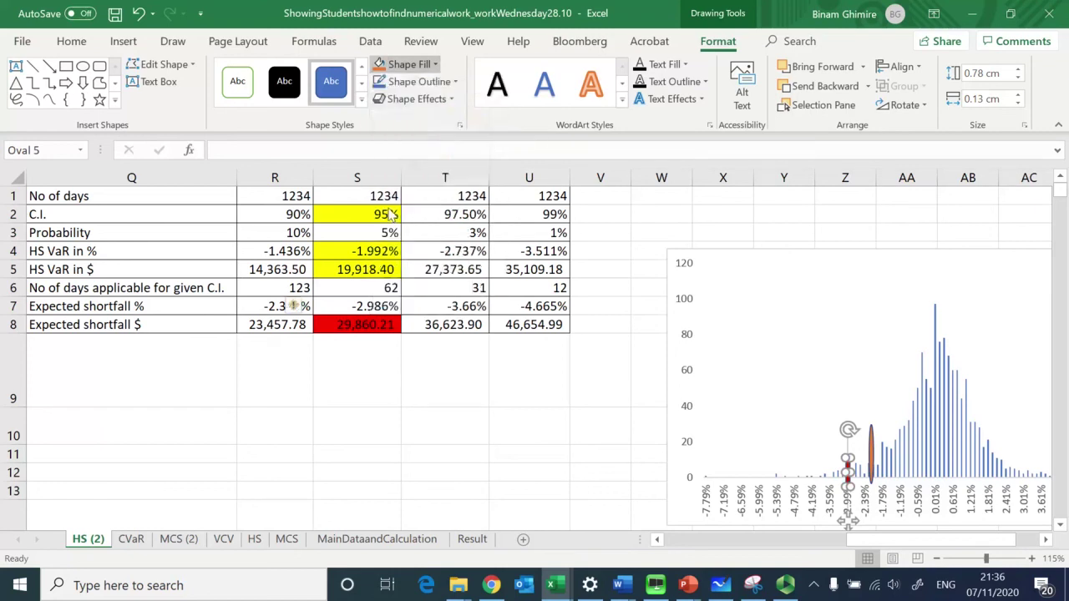
click(609, 453)
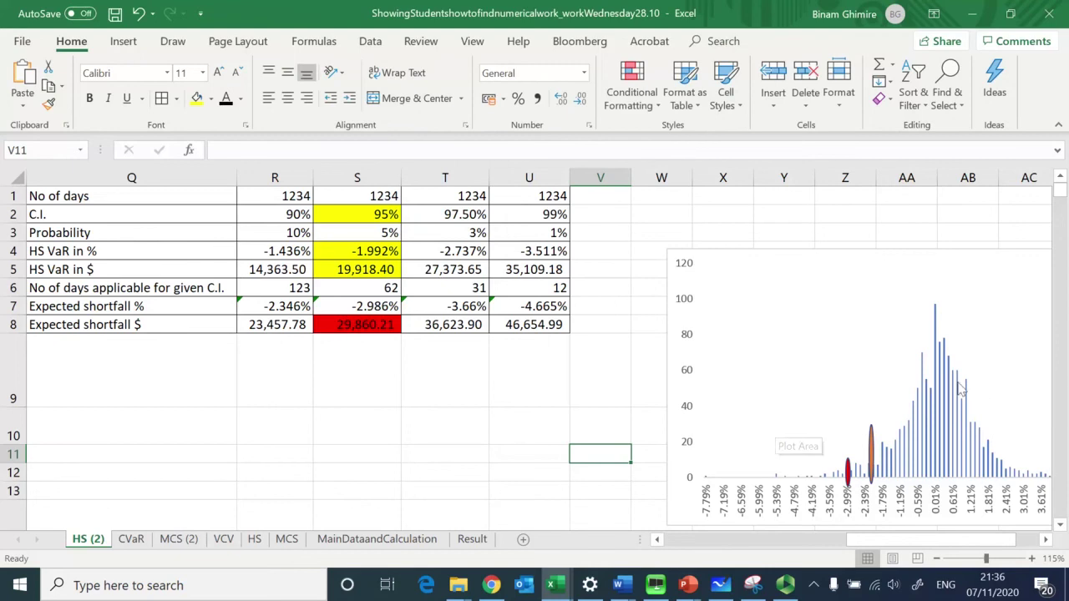
Step: Change the return frequency chart from clustered column to a basic line chart
right_click(876, 326)
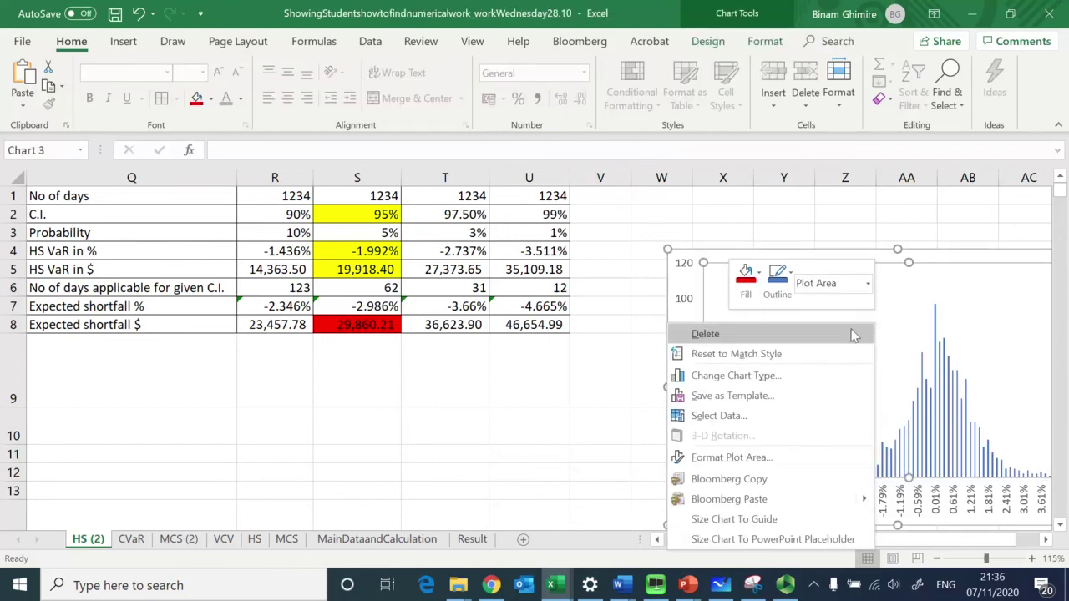
click(795, 378)
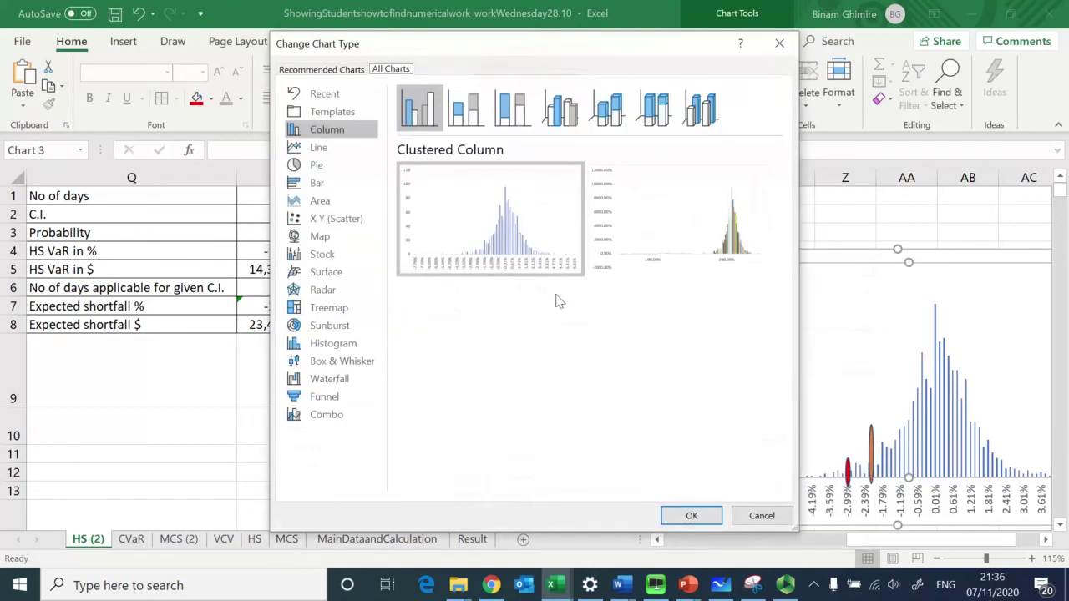
click(319, 149)
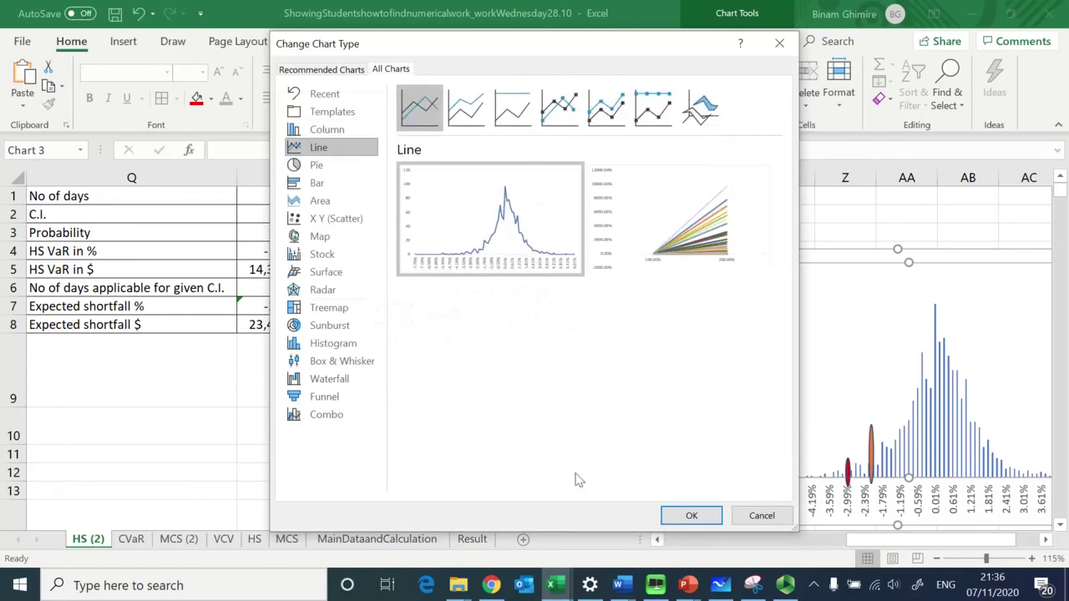
click(688, 517)
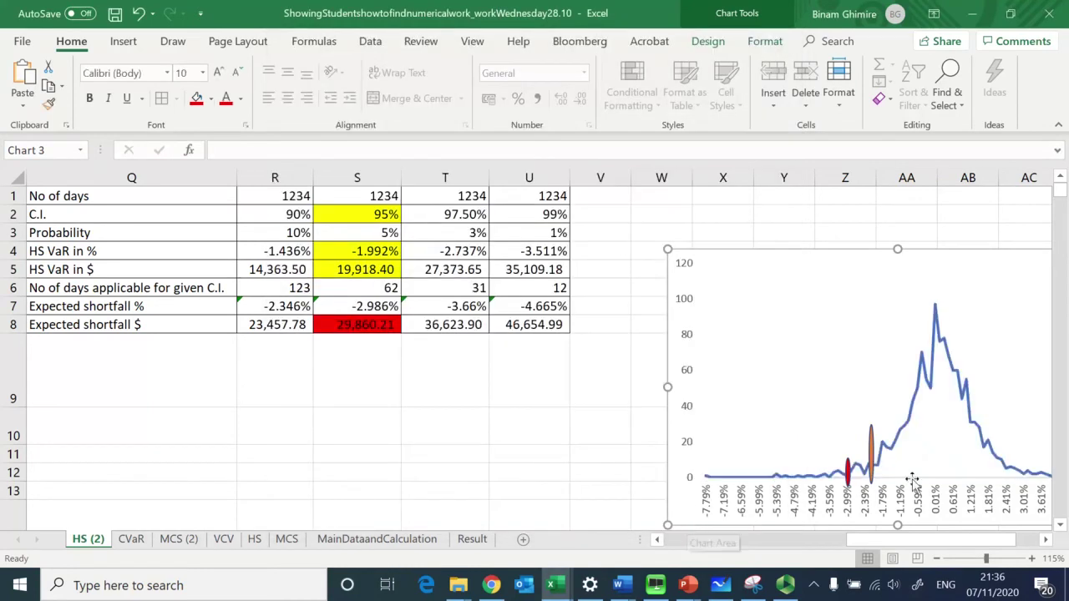
Step: Examine the 95% VaR and expected shortfall dollar amounts in S5 and S8 against the orange and red markers on the line chart
click(1045, 540)
click(1045, 540)
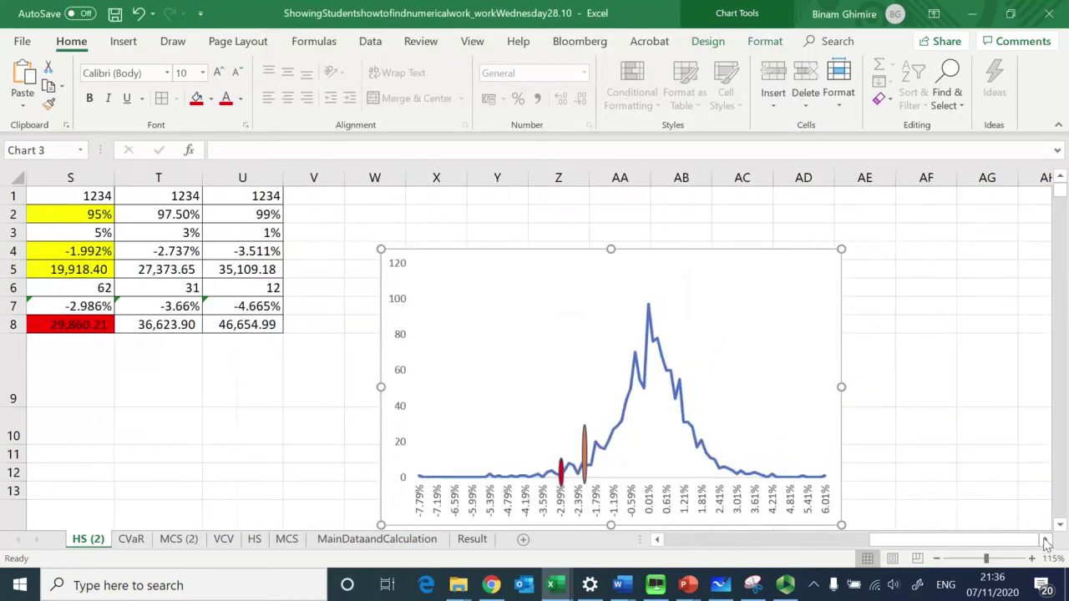
scroll(939, 473, down, 1)
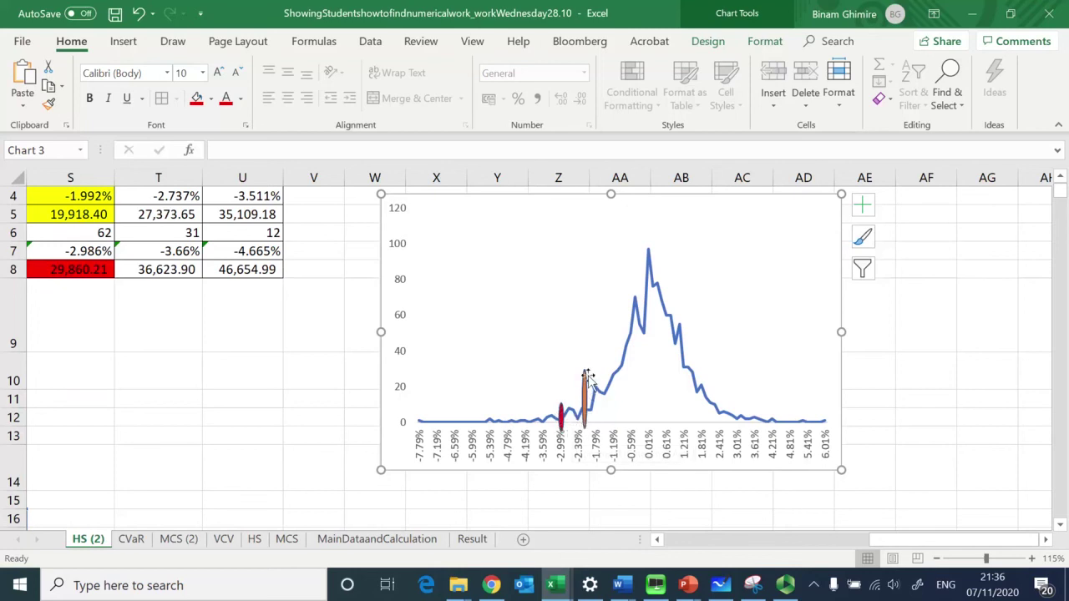
click(79, 216)
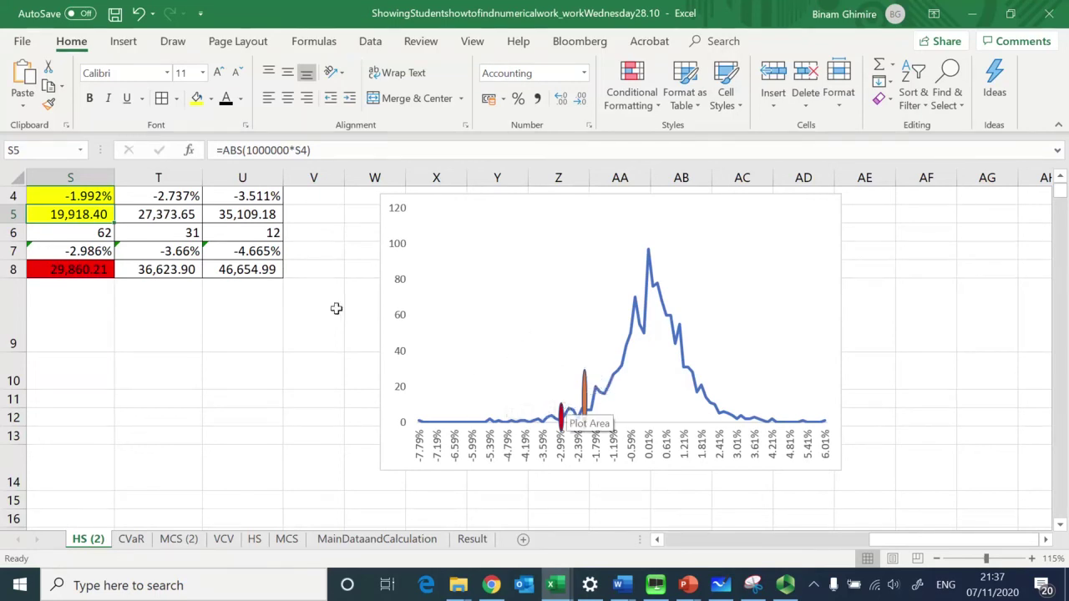
click(79, 270)
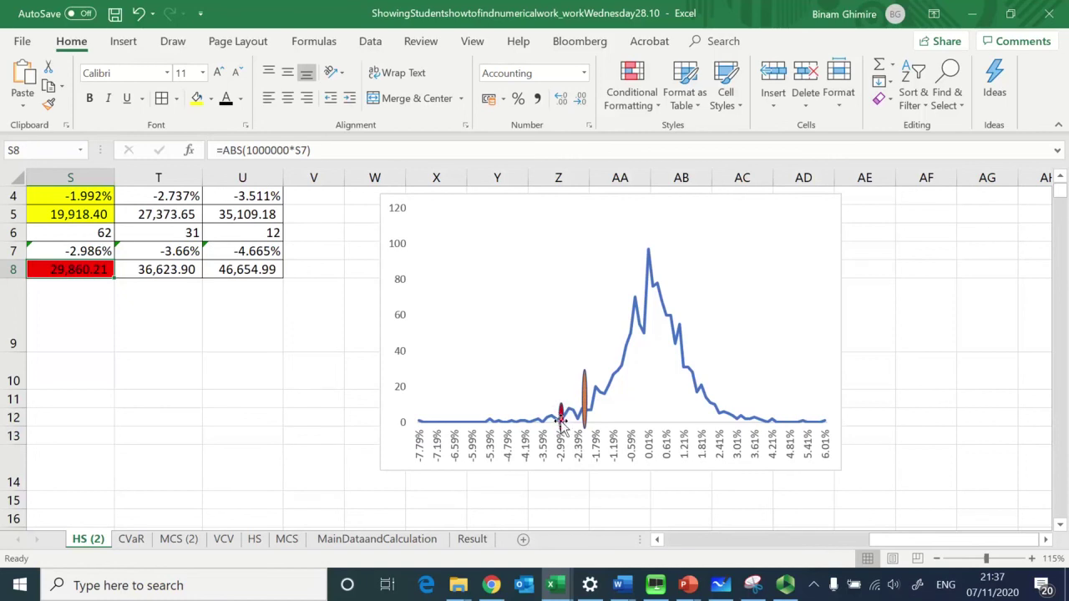
click(658, 540)
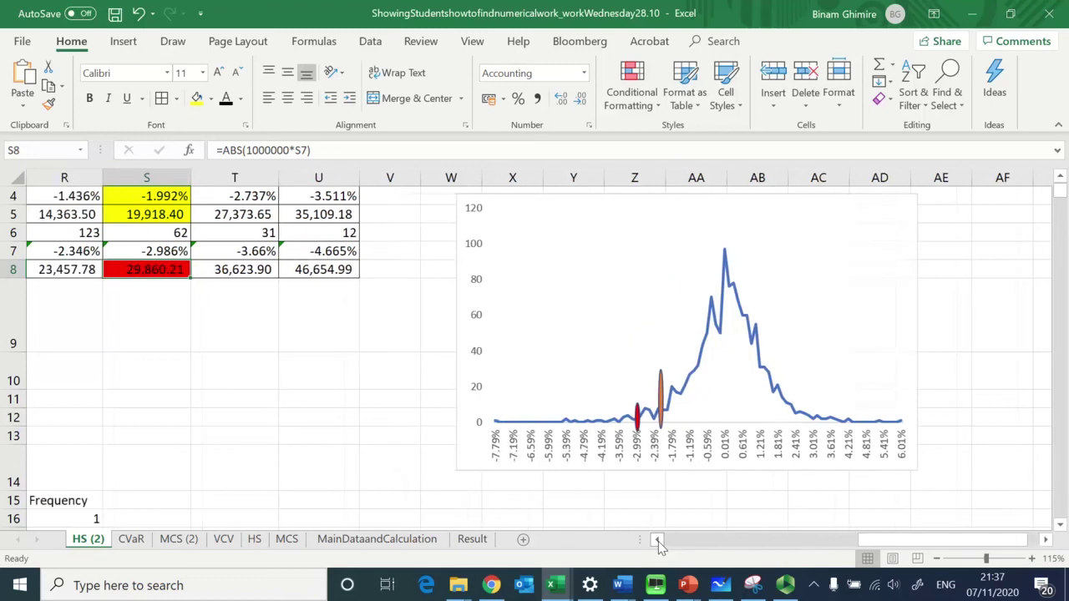
click(657, 540)
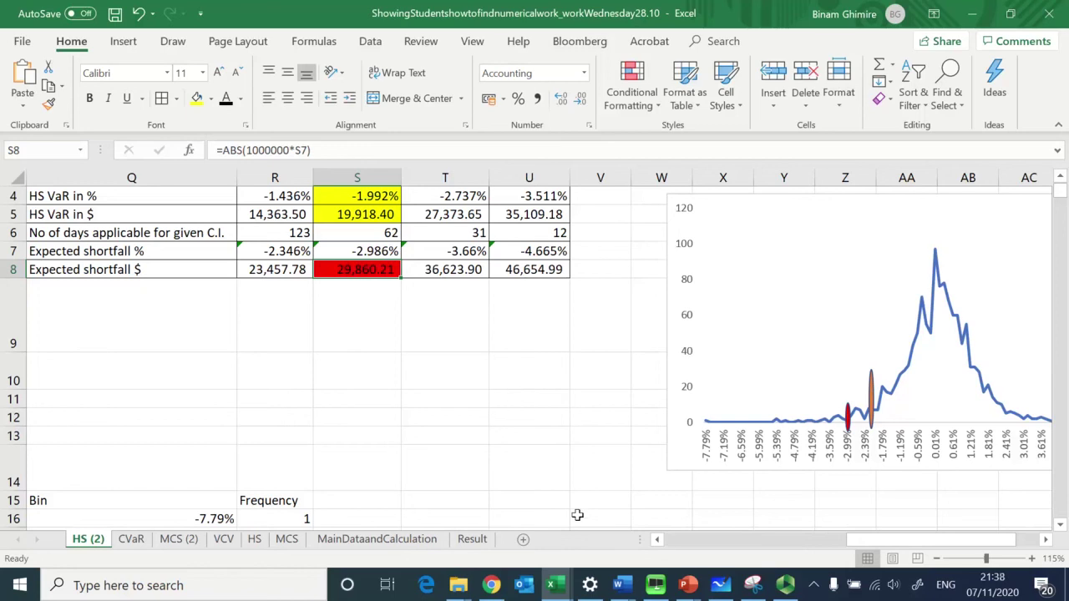
Step: Switch to the CVaR presentation in PowerPoint and show slide 2, the overview of VaR approaches
mouse_move(683, 590)
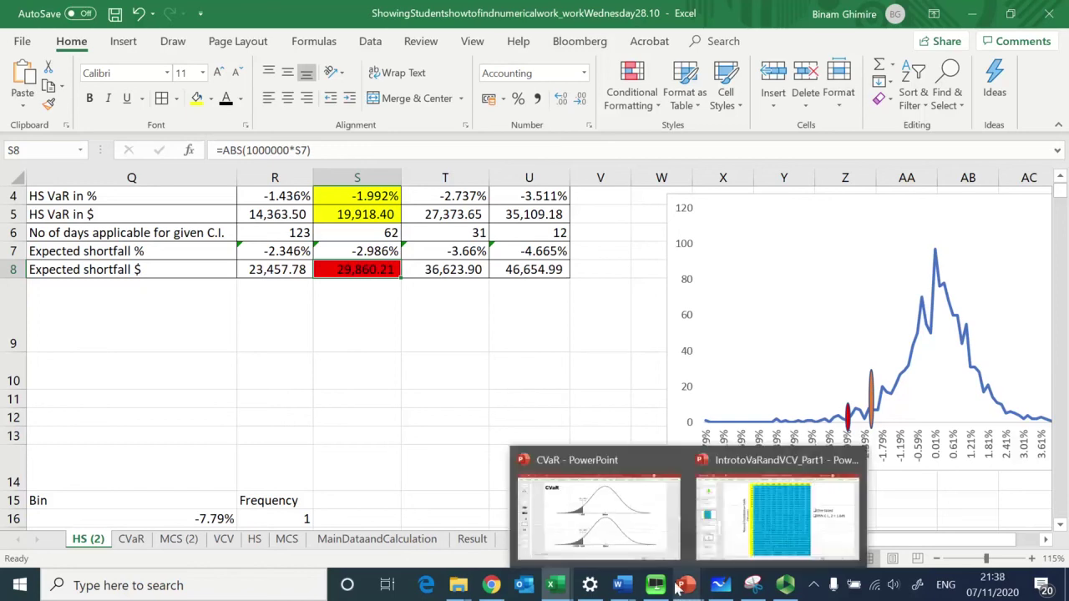
click(598, 513)
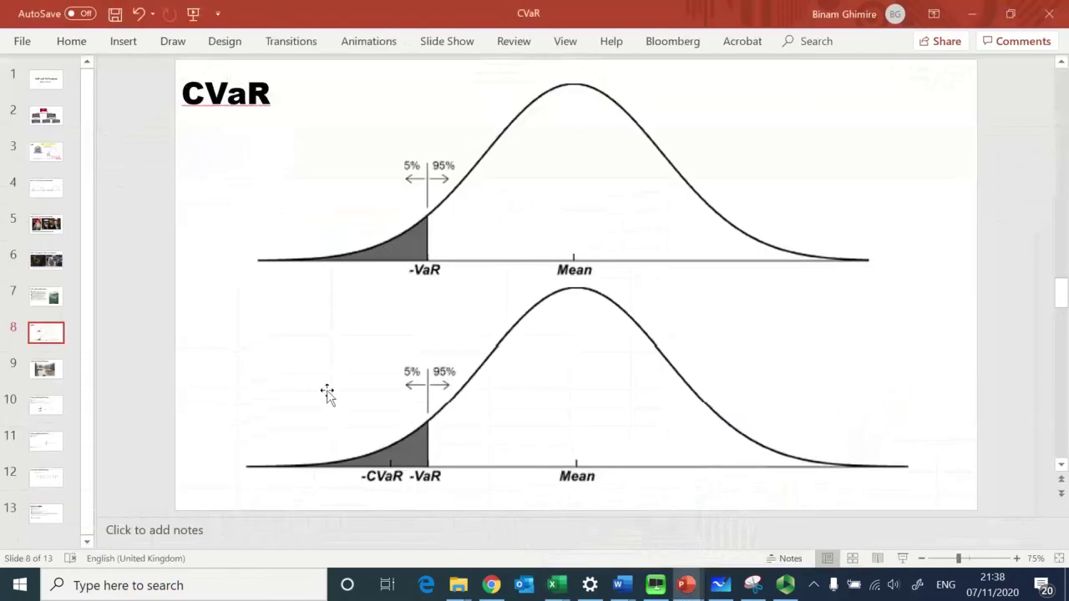
click(42, 121)
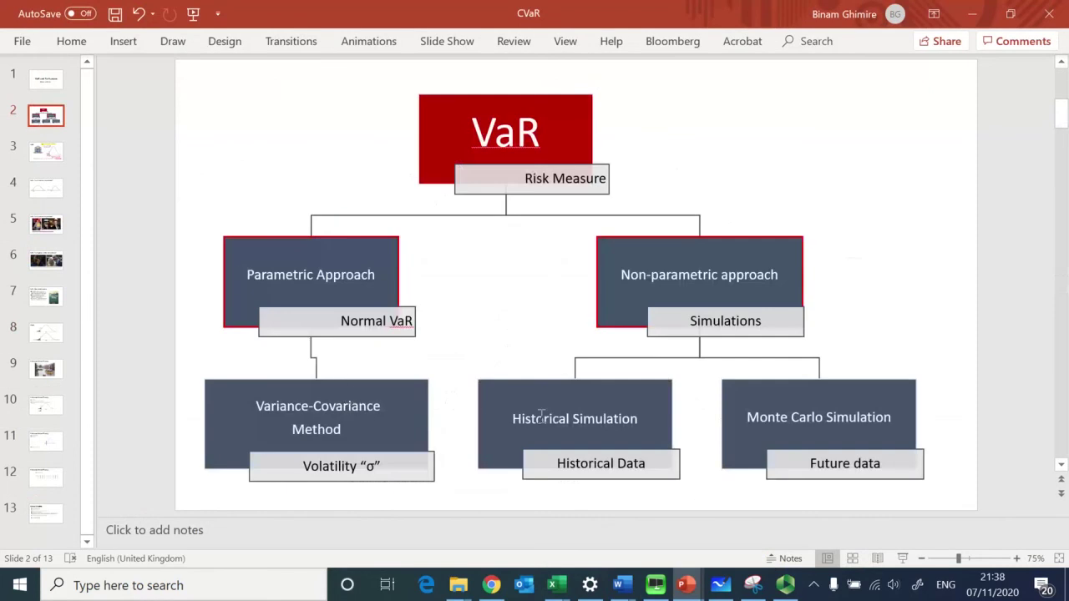